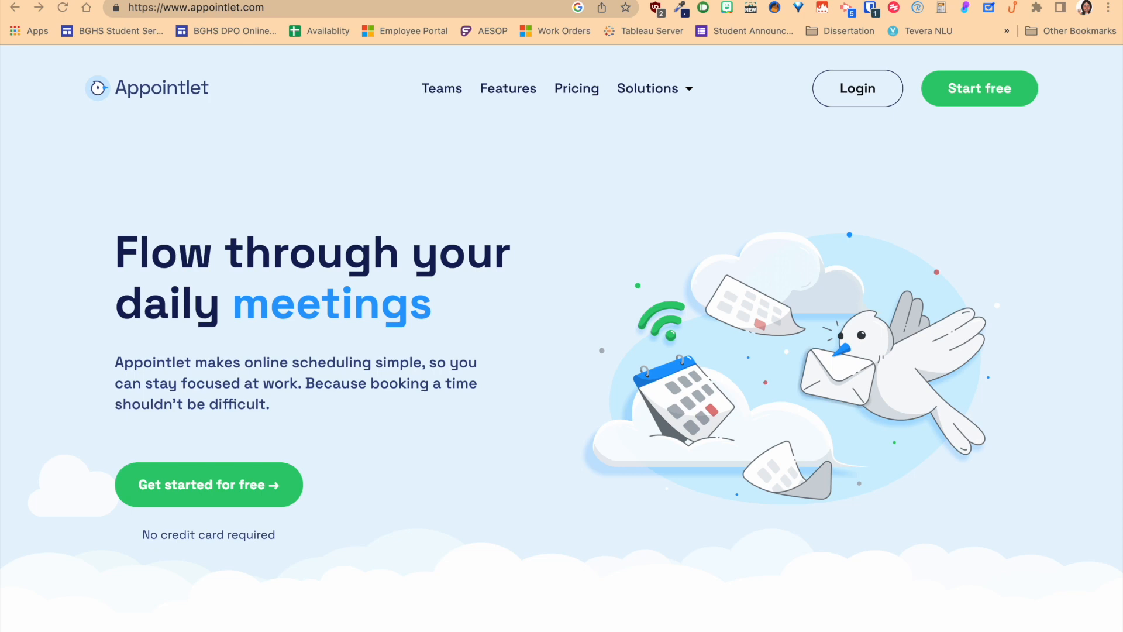
# - Look over the Google Calendar week and the TidyCal booking page, and return to the Appointlet home page
pyautogui.click(285, 0)
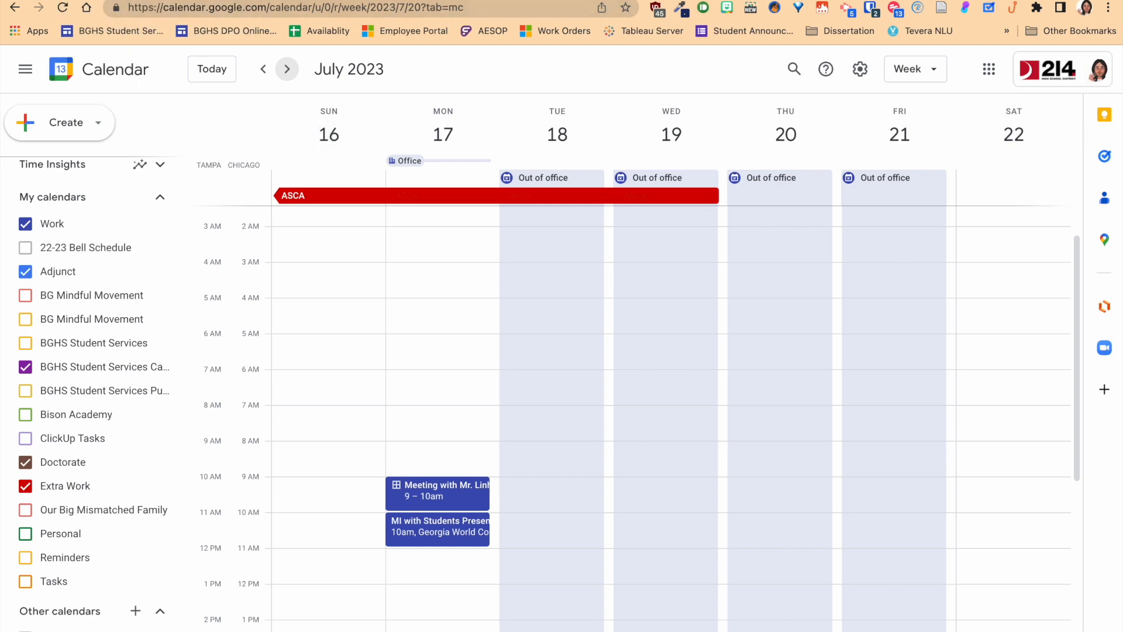
pyautogui.click(481, 0)
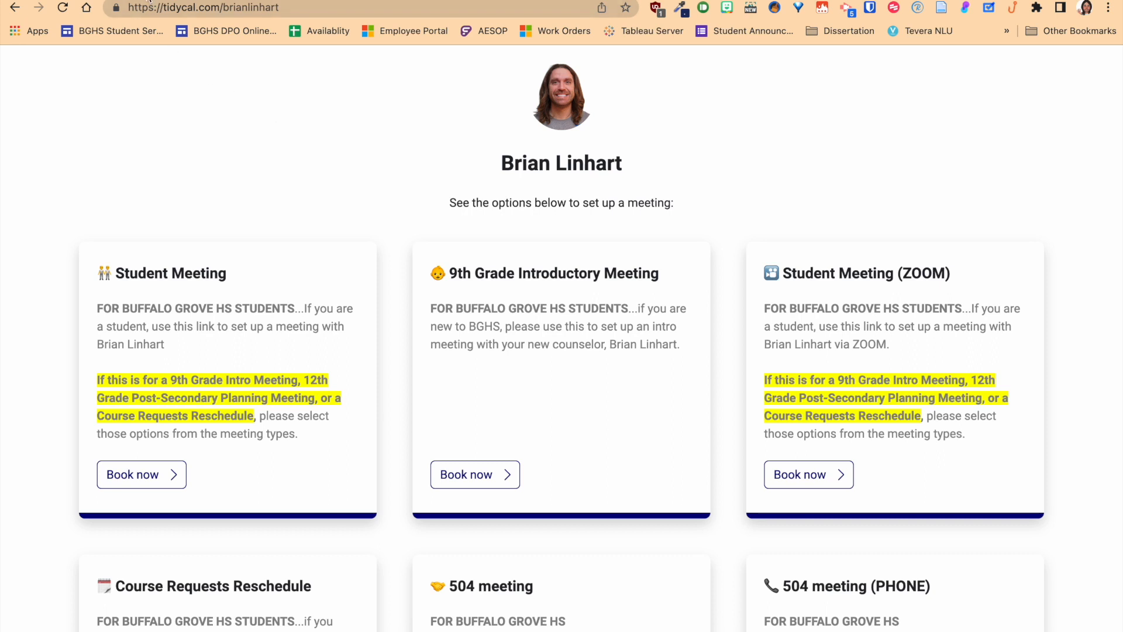
pyautogui.click(140, 0)
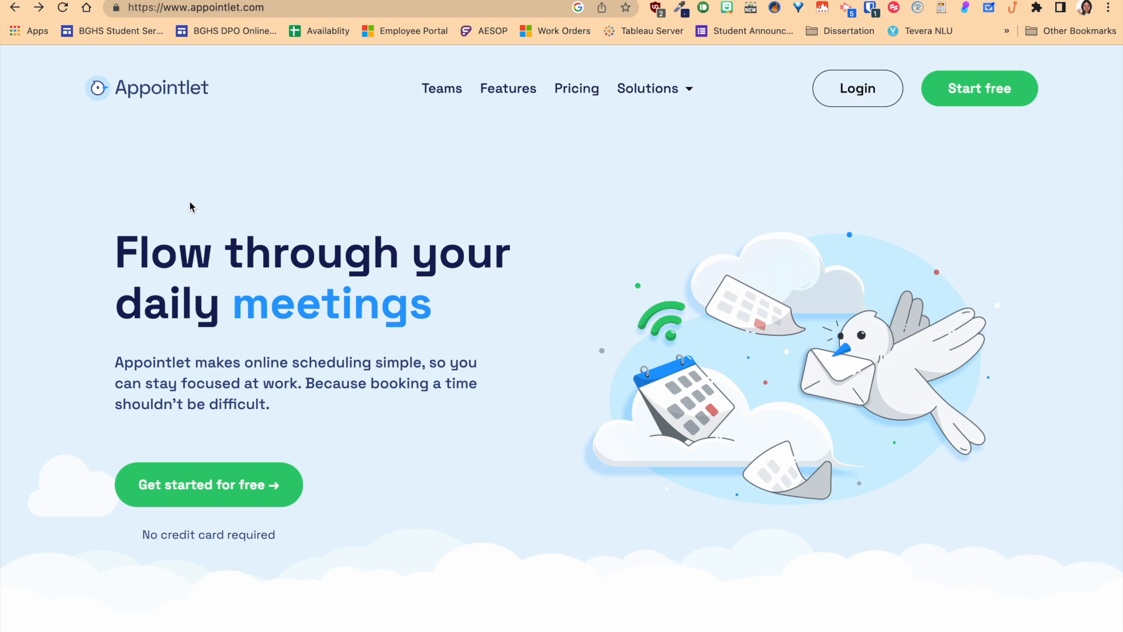
# - Open Appointlet's pricing page and compare the Free, Premium and Enterprise plans
pyautogui.click(567, 94)
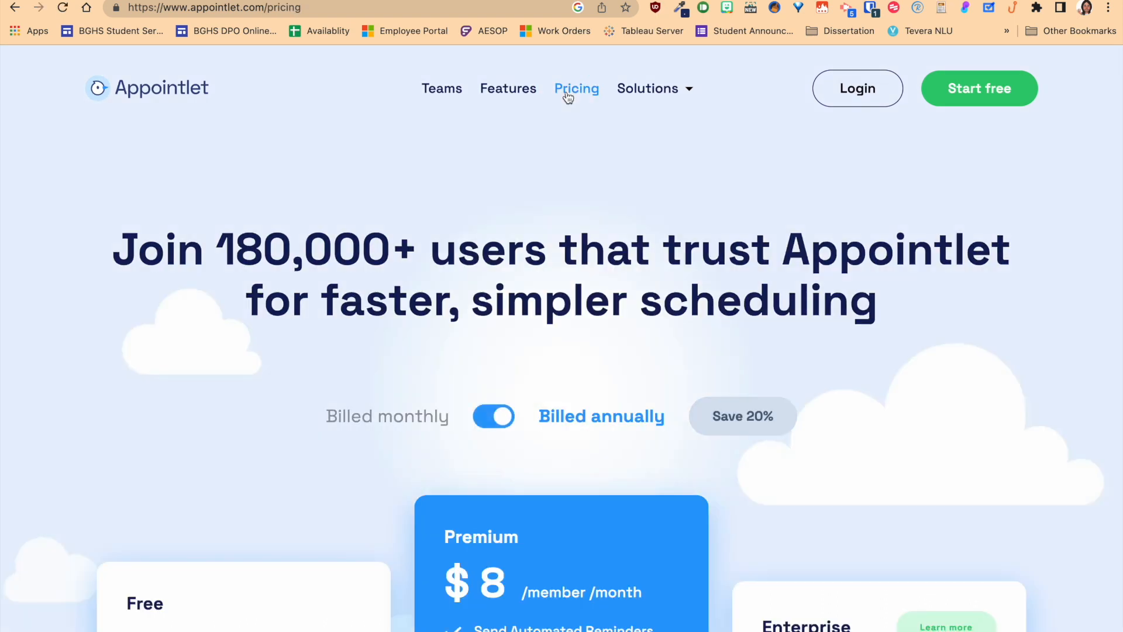
pyautogui.scroll(-5, 568, 96)
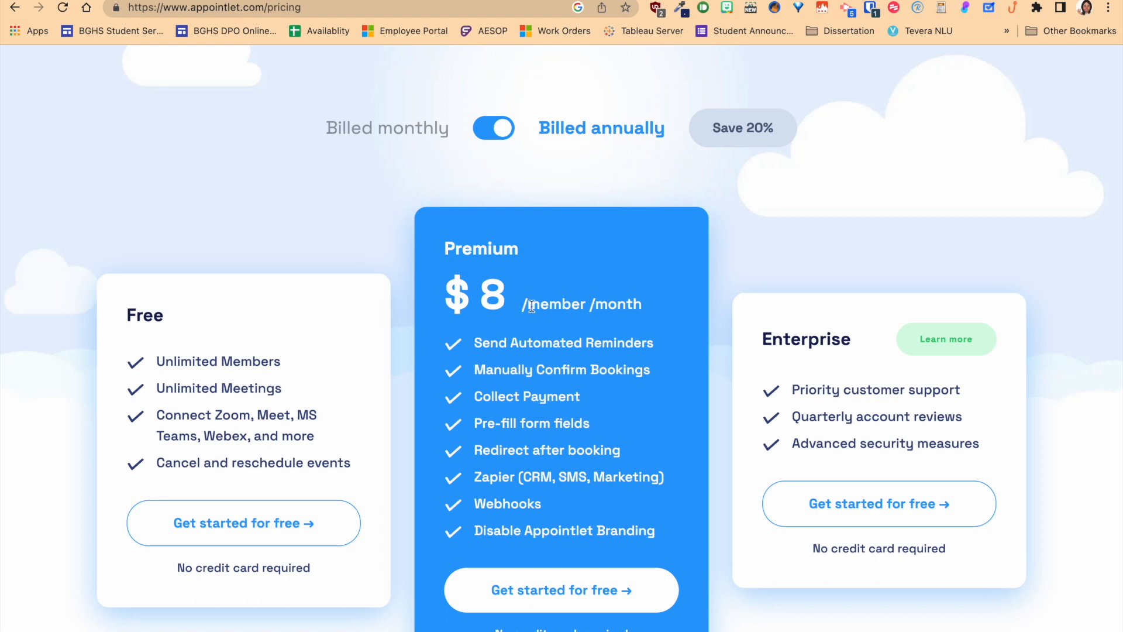
pyautogui.hscroll(-5, 181, 150)
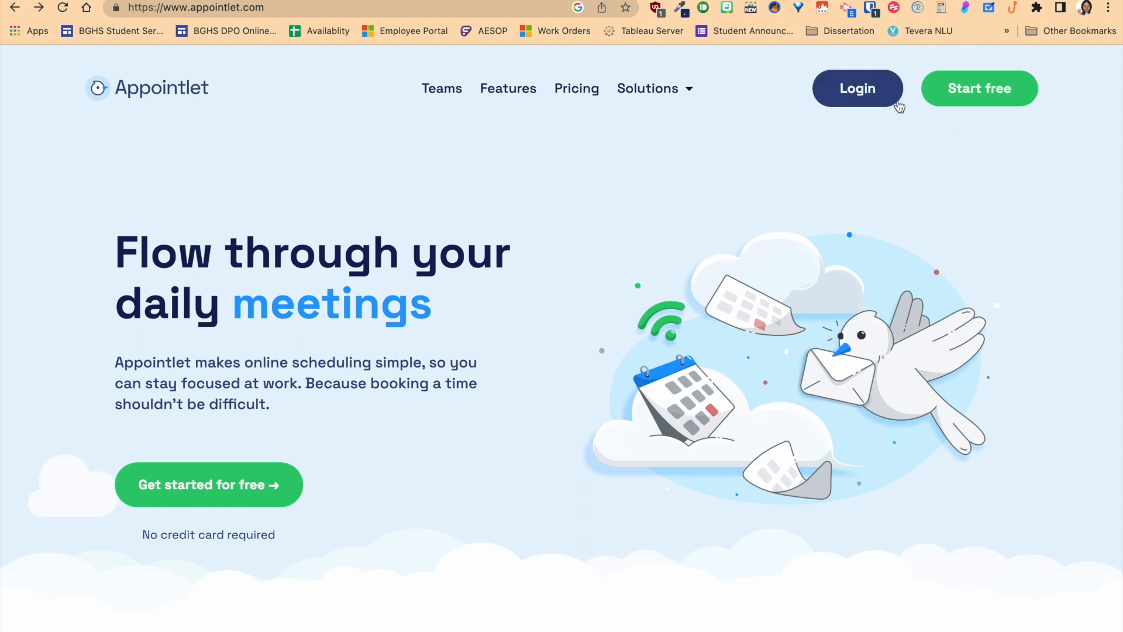
# - Log in to Appointlet and review the organization's general, team access and connected calendar settings
pyautogui.click(861, 93)
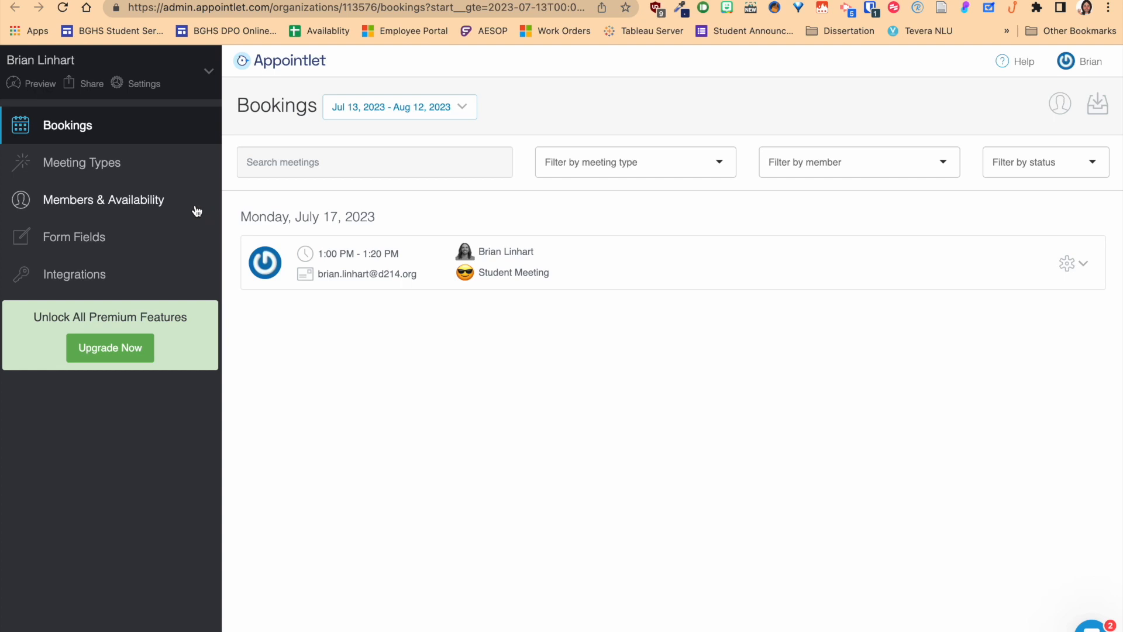
pyautogui.click(128, 86)
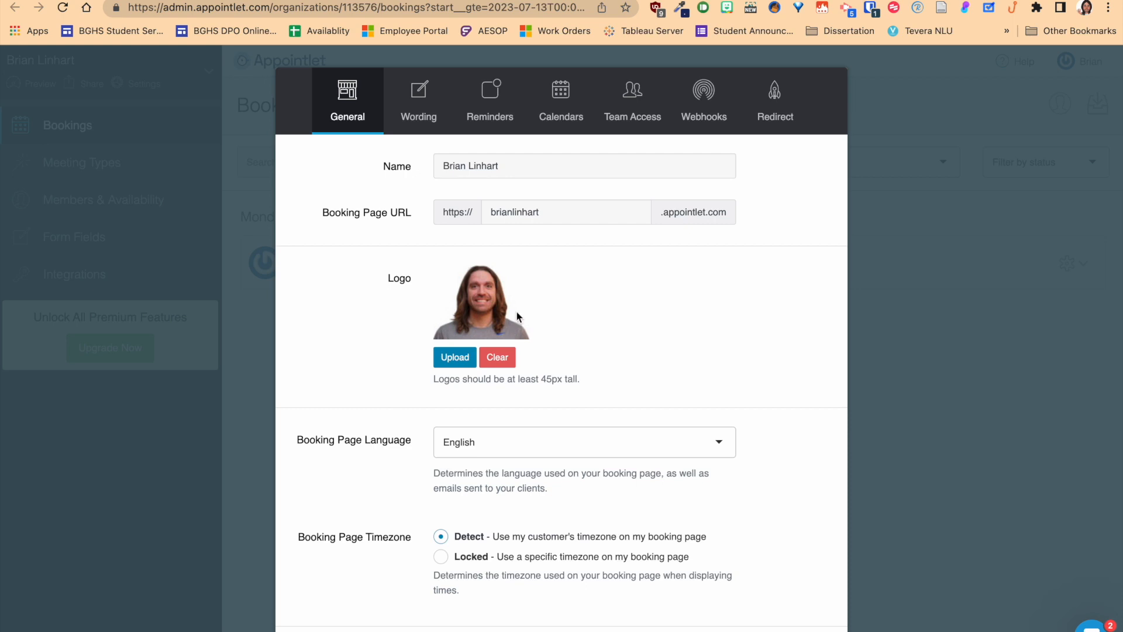
pyautogui.click(653, 98)
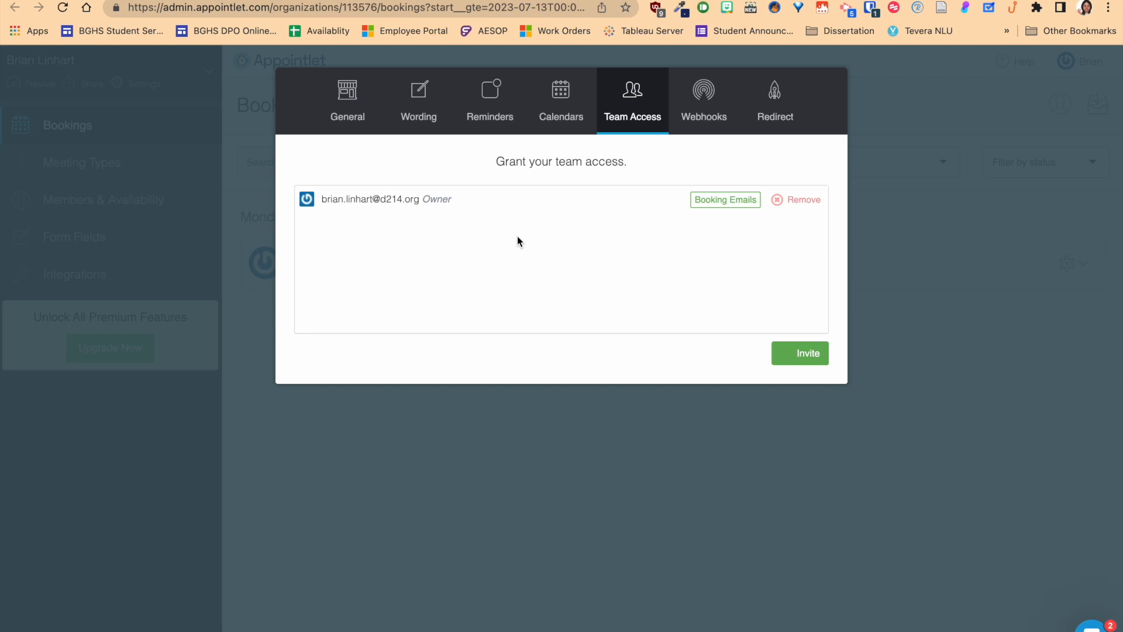
pyautogui.click(549, 100)
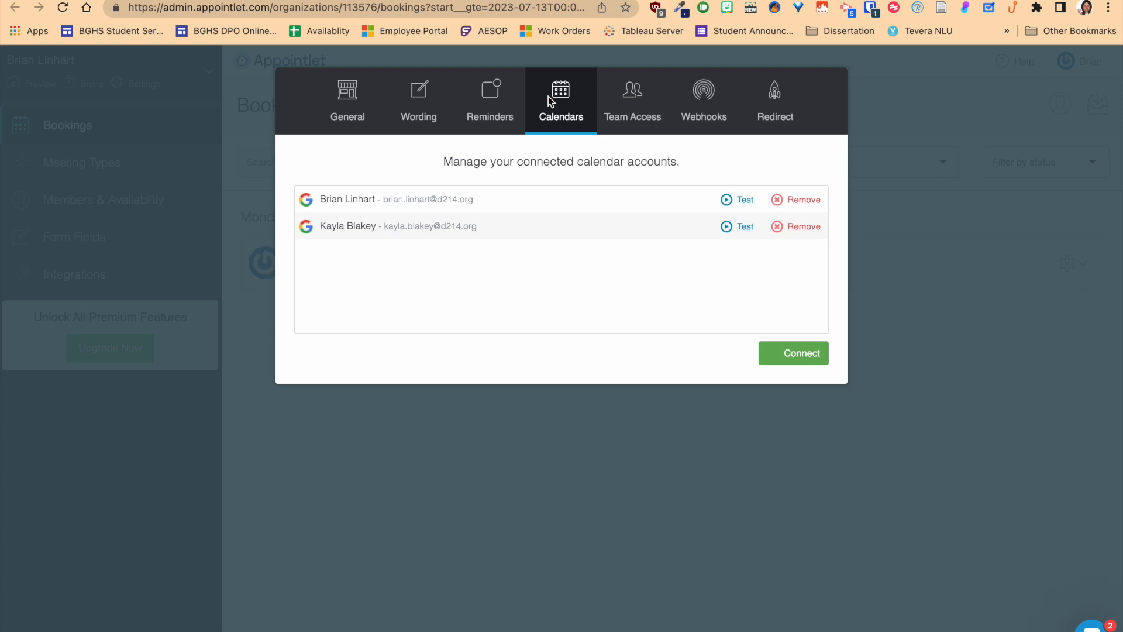
# - Review the Wording settings for the scheduler headers, from Global and Meeting Types down to the Completed message
pyautogui.click(416, 91)
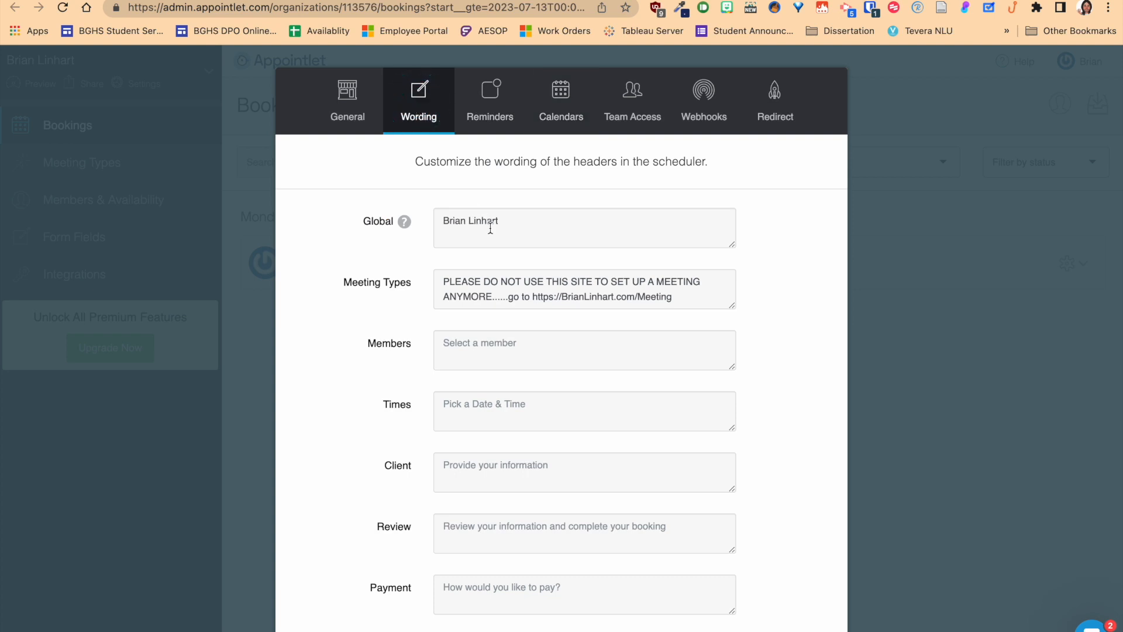
pyautogui.scroll(-1, 490, 227)
pyautogui.scroll(-4, 491, 266)
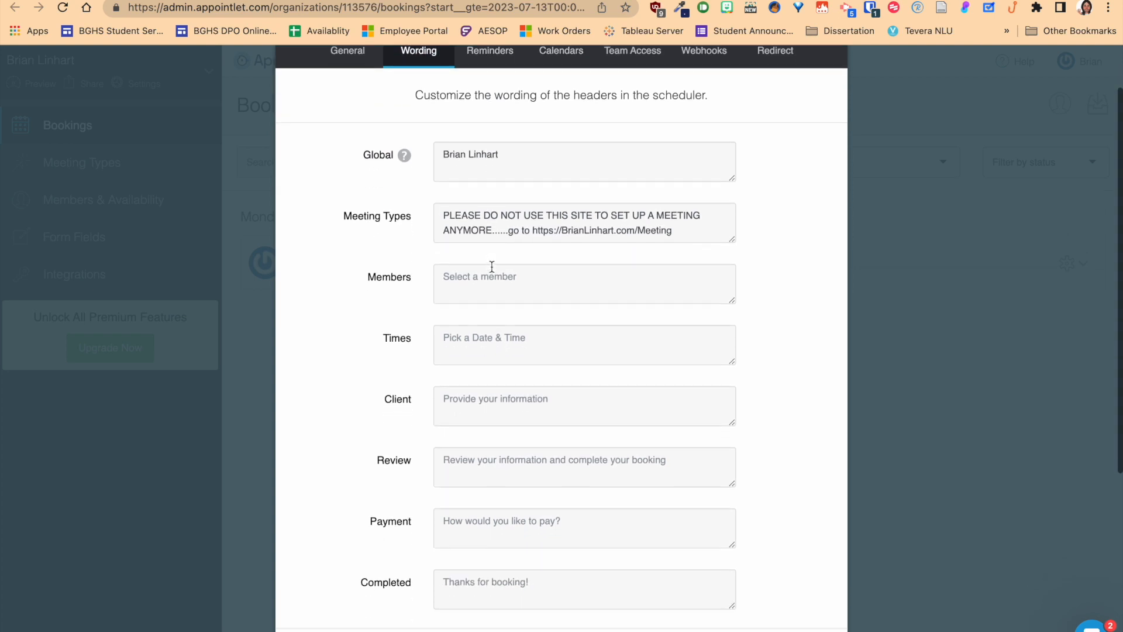
pyautogui.scroll(2, 491, 267)
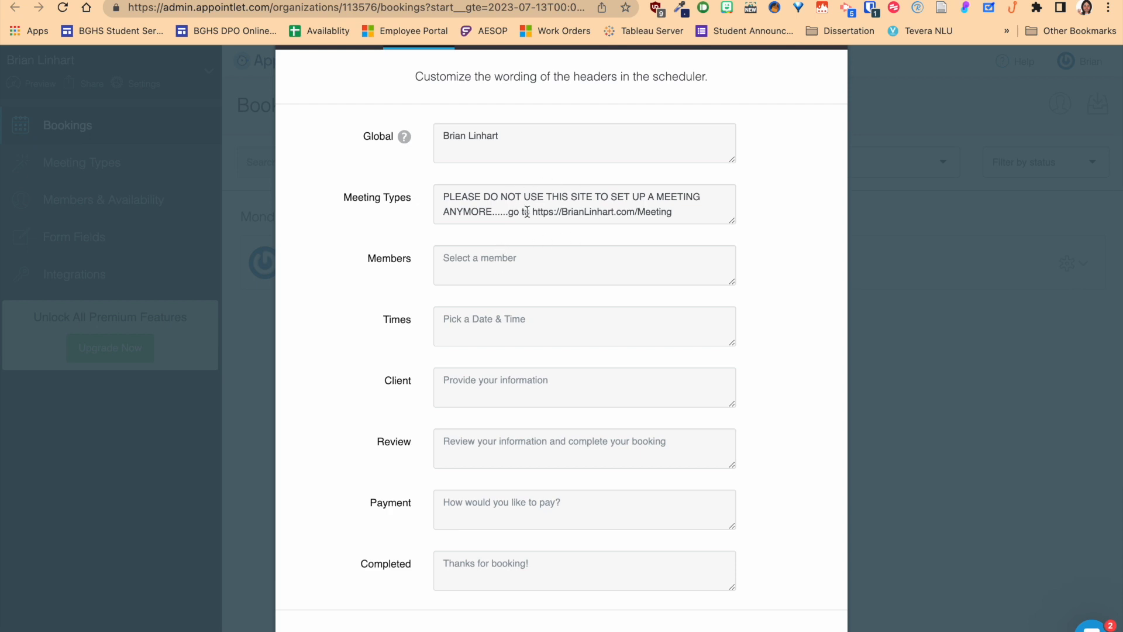
pyautogui.scroll(-2, 527, 211)
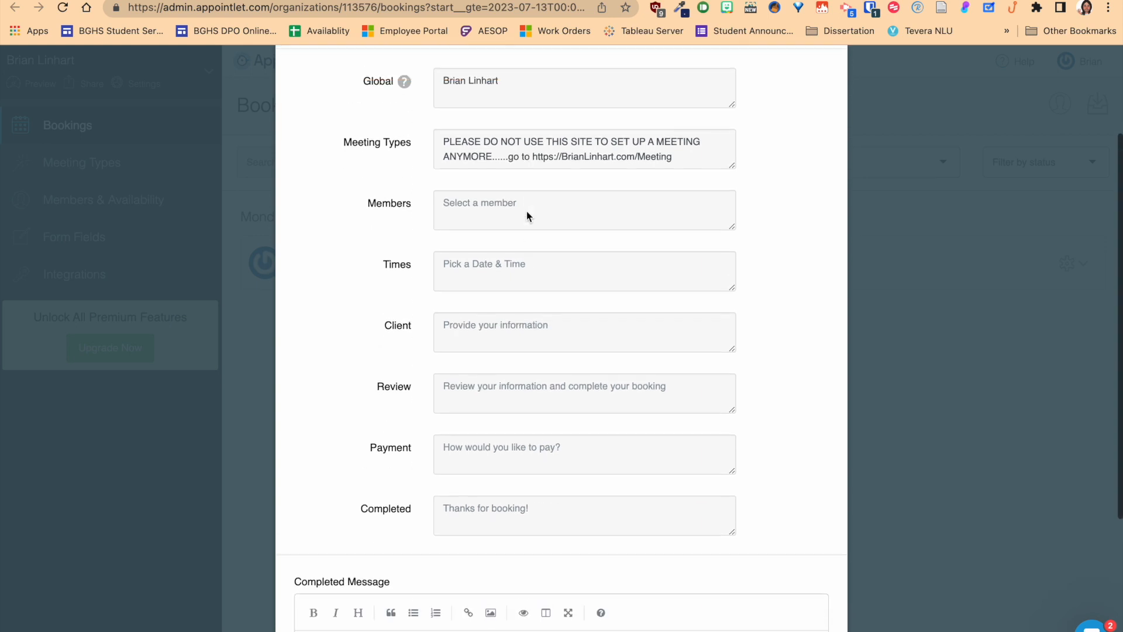
pyautogui.scroll(3, 526, 212)
pyautogui.scroll(2, 494, 94)
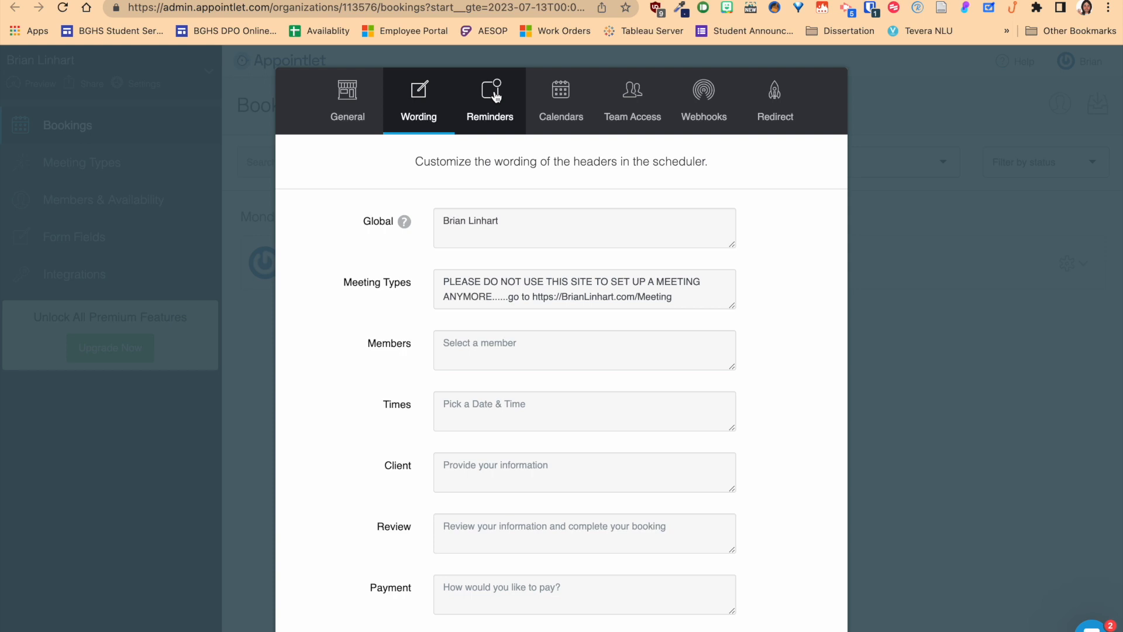
# - Review the Reminders, Calendars, Team Access, Webhooks and Redirect settings, and close the organization settings
pyautogui.click(495, 96)
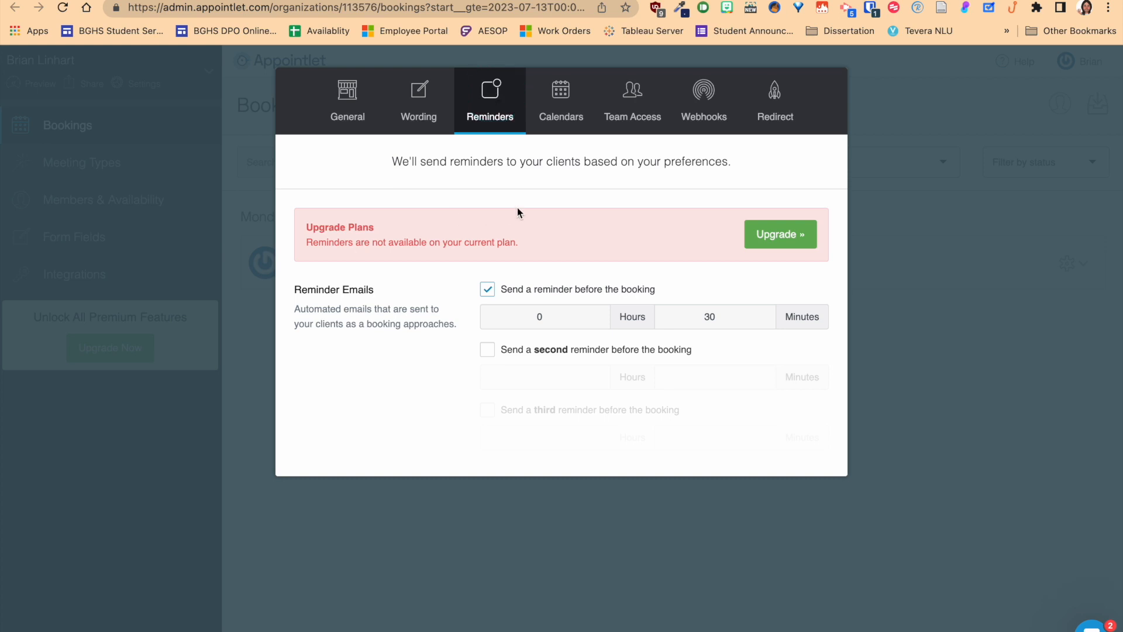
pyautogui.click(583, 105)
pyautogui.click(633, 97)
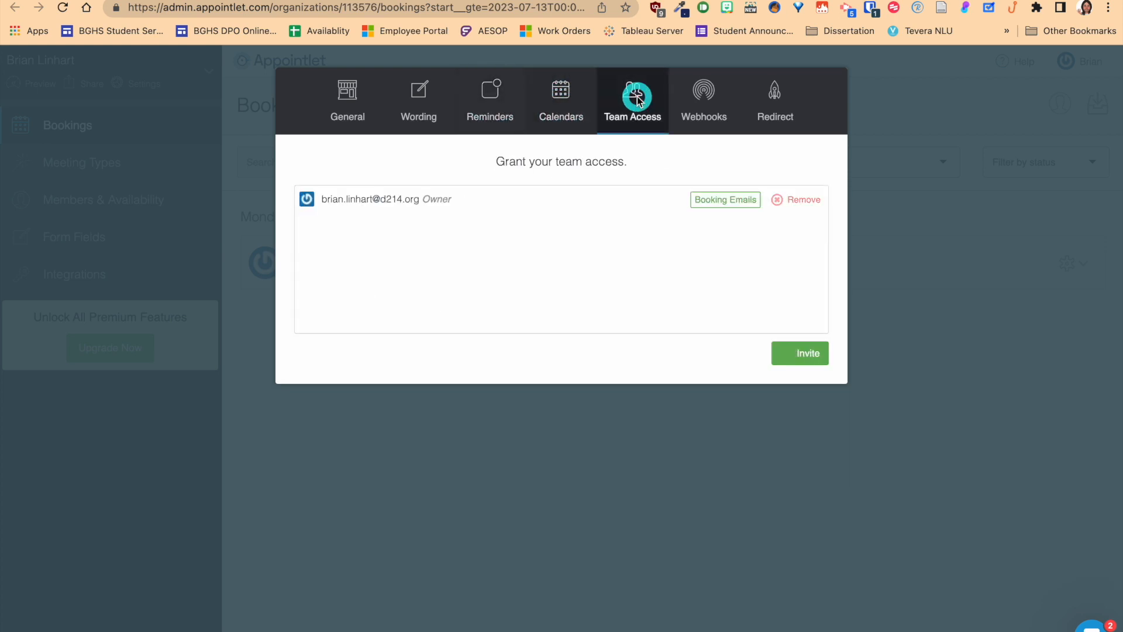
pyautogui.click(707, 100)
pyautogui.click(771, 100)
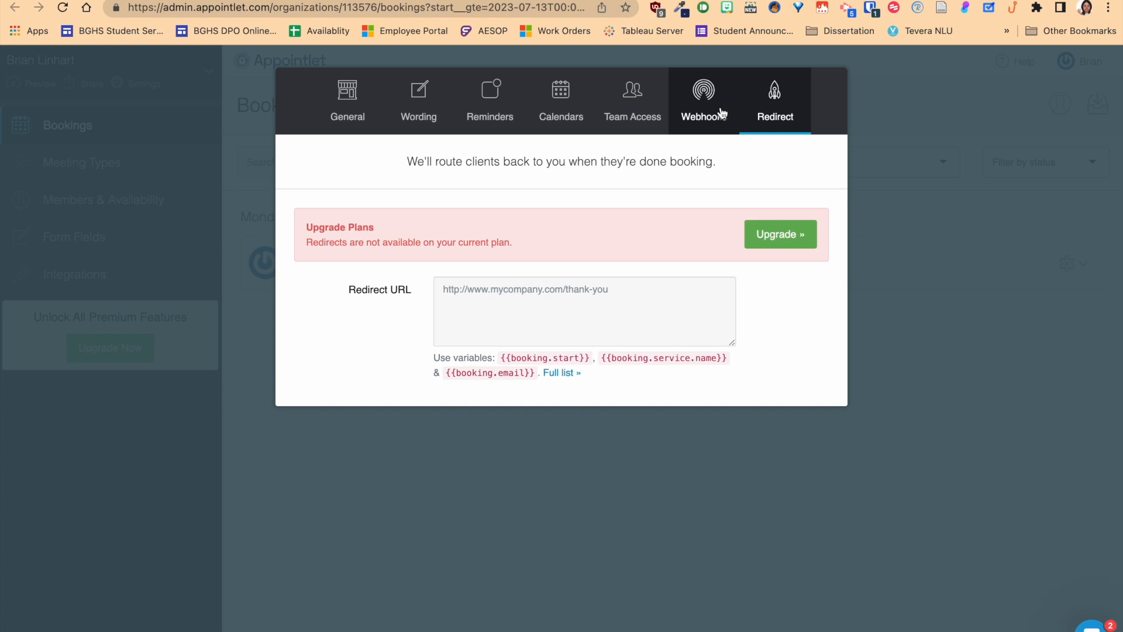
pyautogui.click(177, 243)
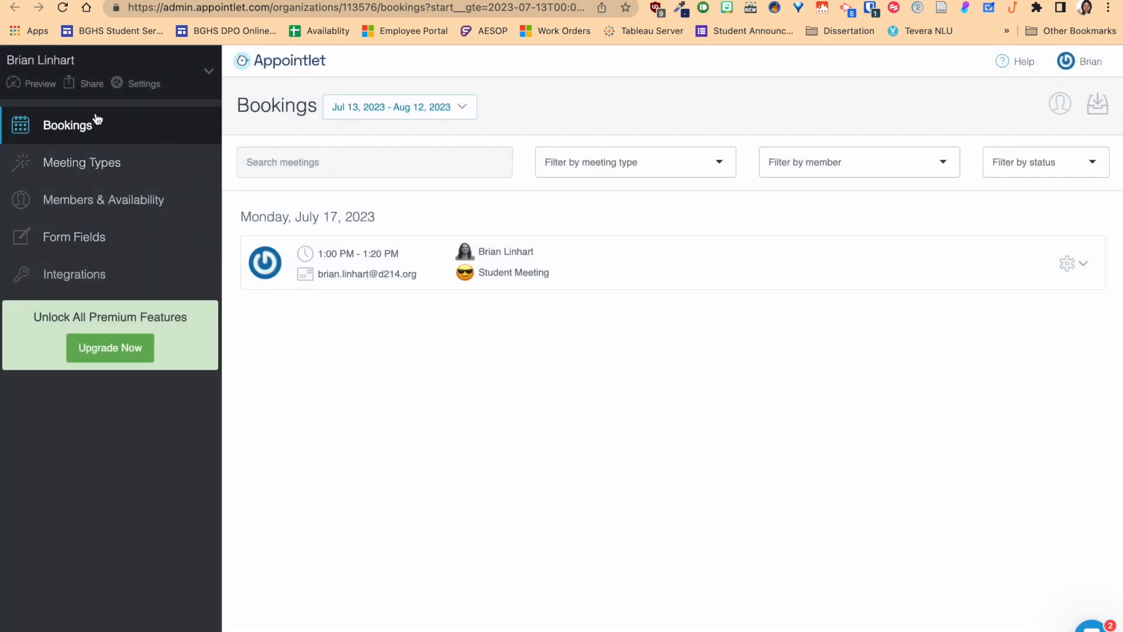
# - Open the Meeting Types list and examine the available meetings and their durations
pyautogui.click(90, 165)
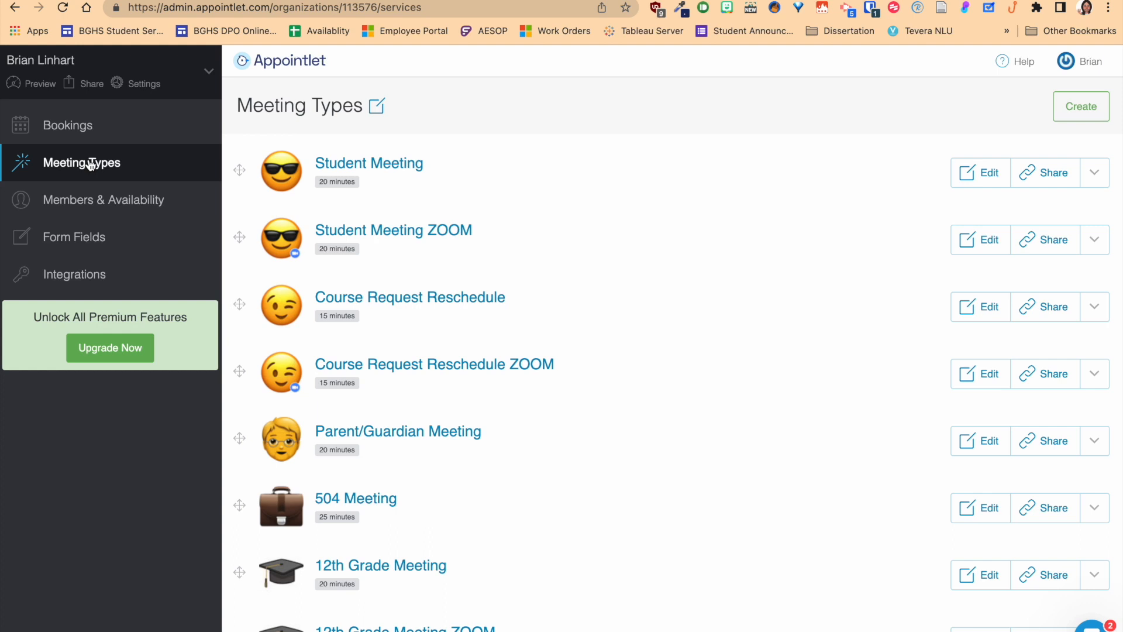
pyautogui.click(91, 164)
pyautogui.scroll(-3, 421, 181)
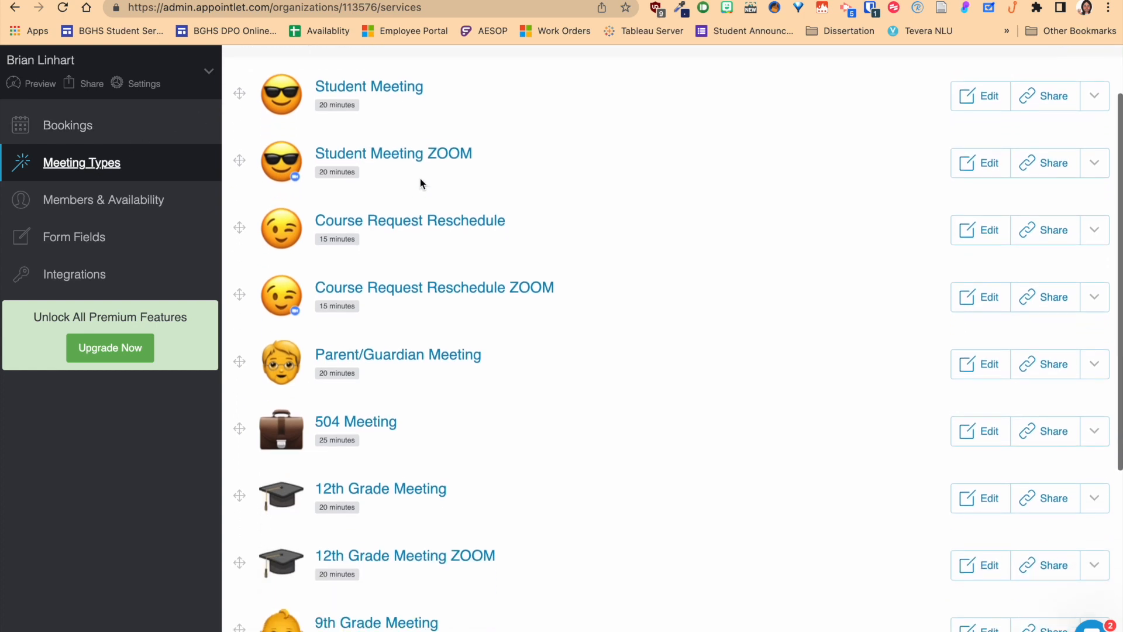
pyautogui.scroll(-1, 445, 365)
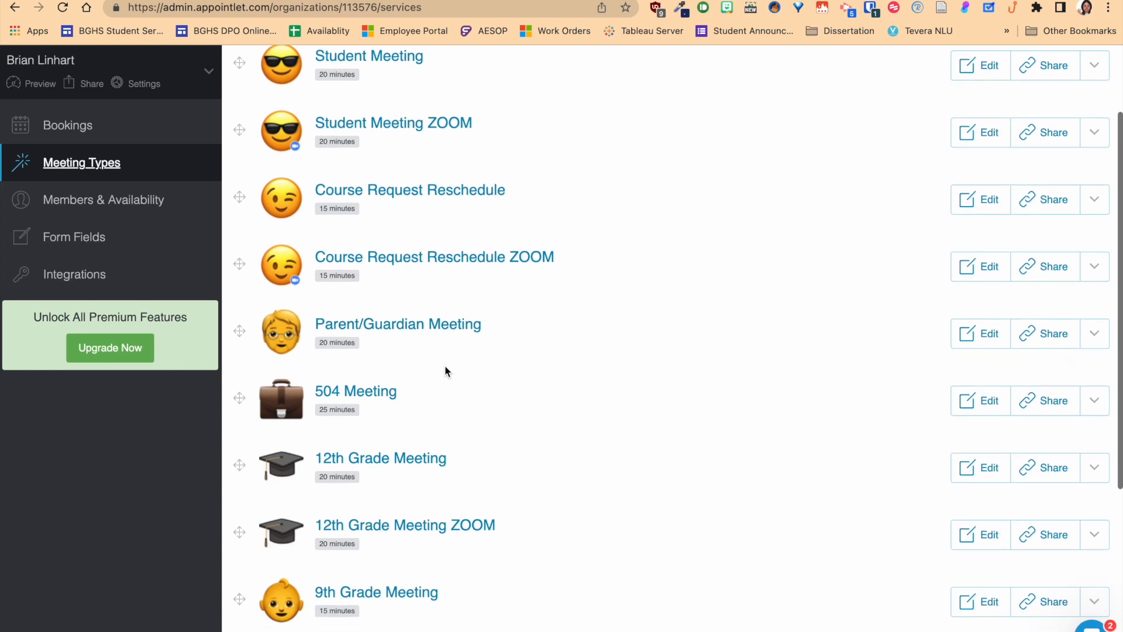
pyautogui.scroll(-4, 476, 228)
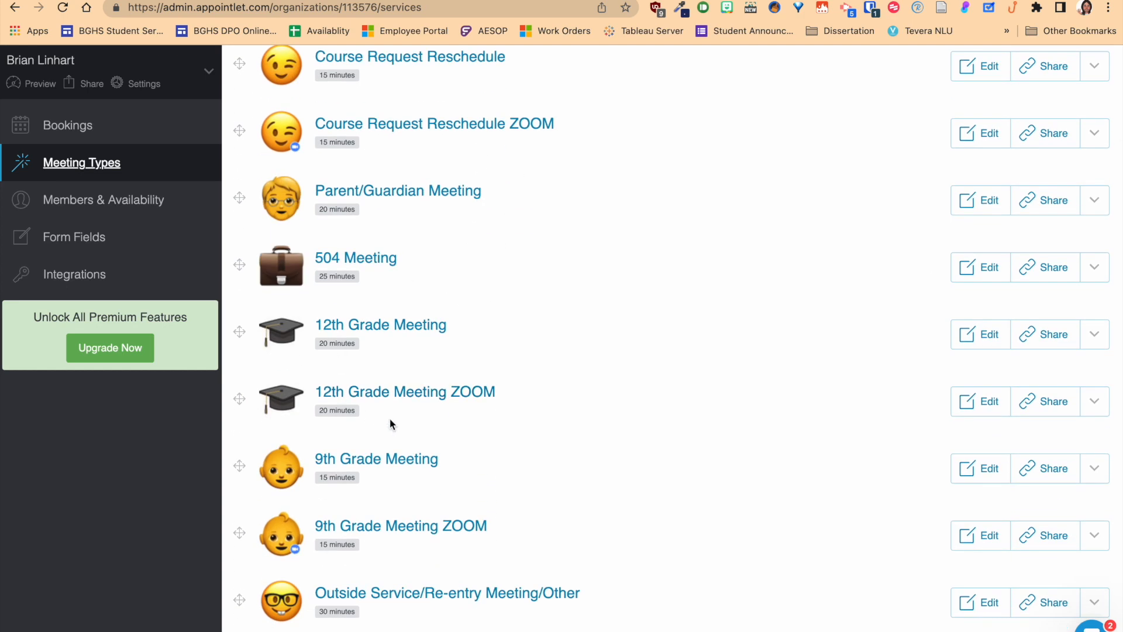
pyautogui.scroll(-3, 381, 266)
pyautogui.scroll(-1, 405, 385)
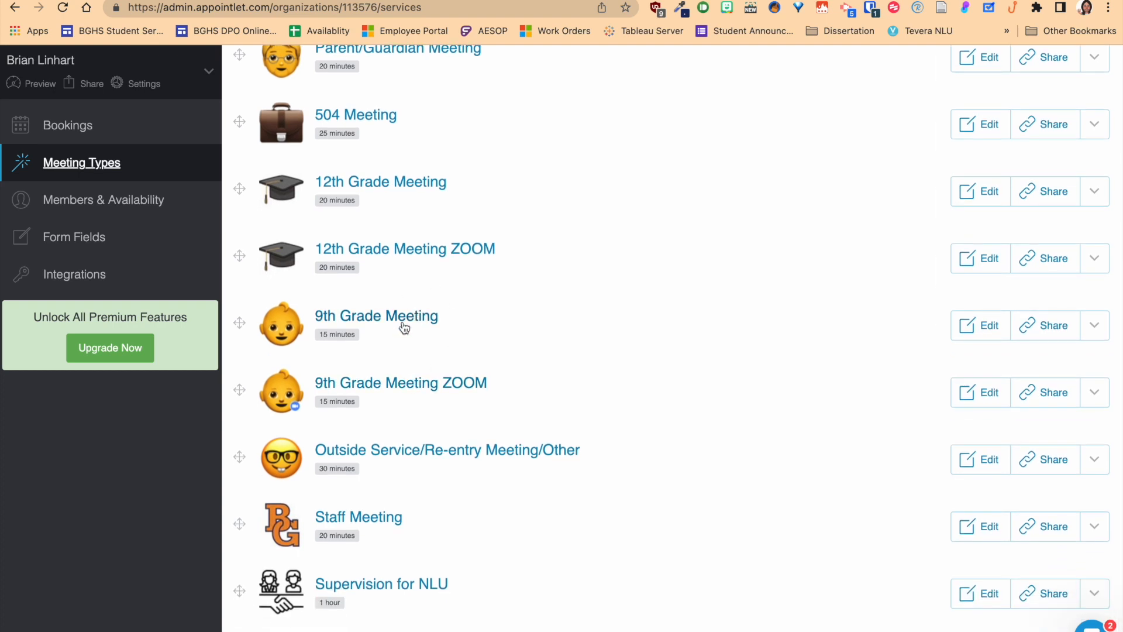
pyautogui.scroll(-1, 418, 370)
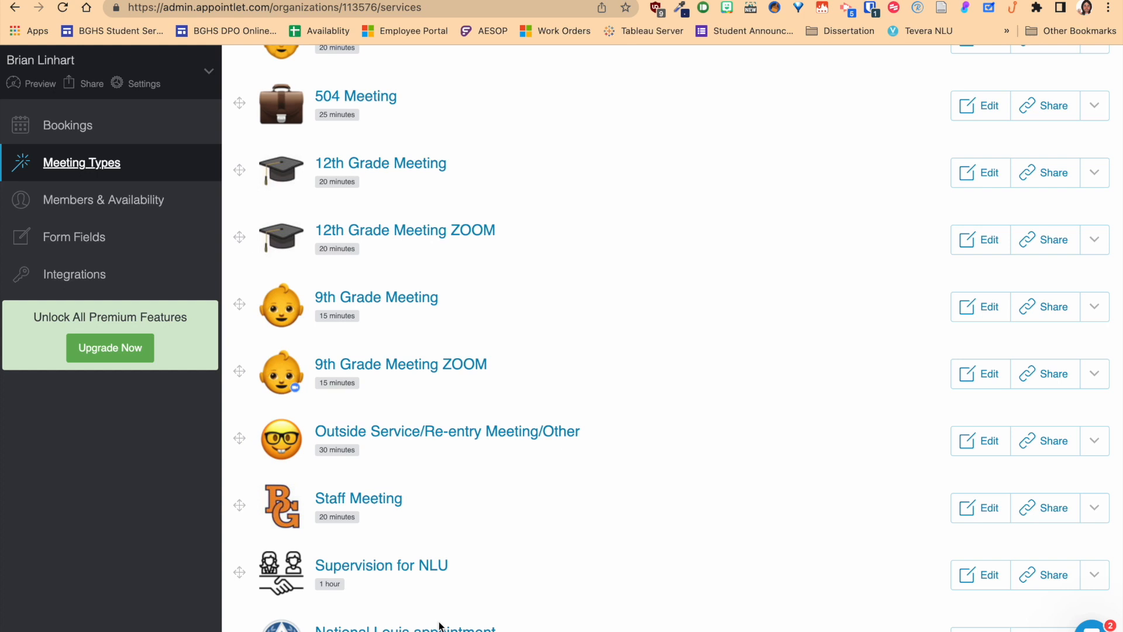
pyautogui.scroll(7, 439, 626)
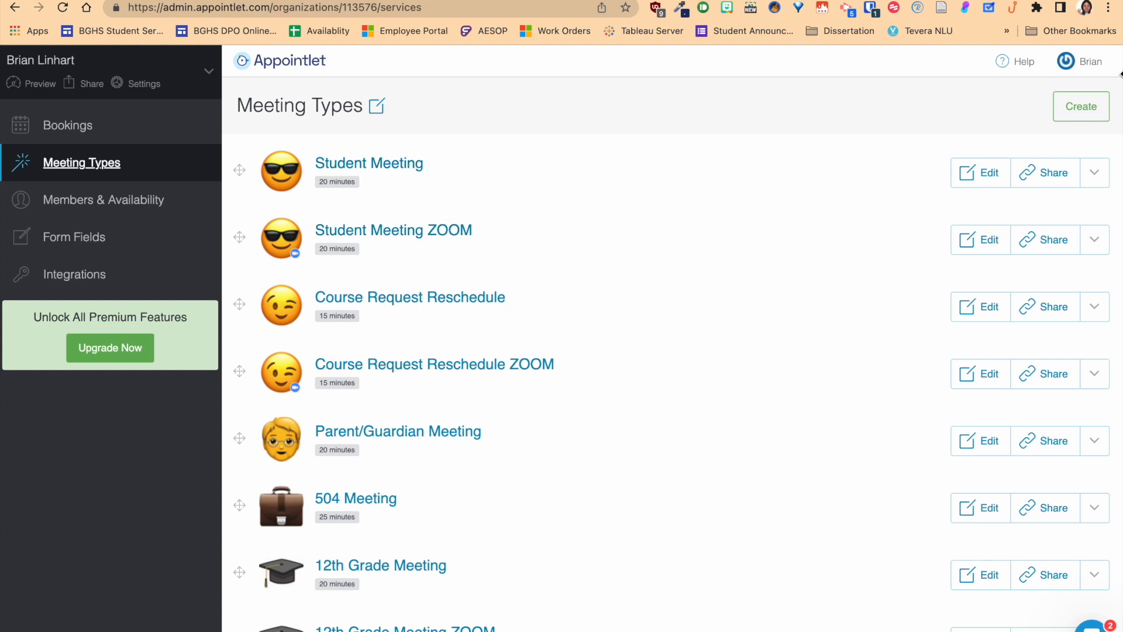
# - Open the Student Meeting type for editing and review its General and Location settings
pyautogui.click(987, 173)
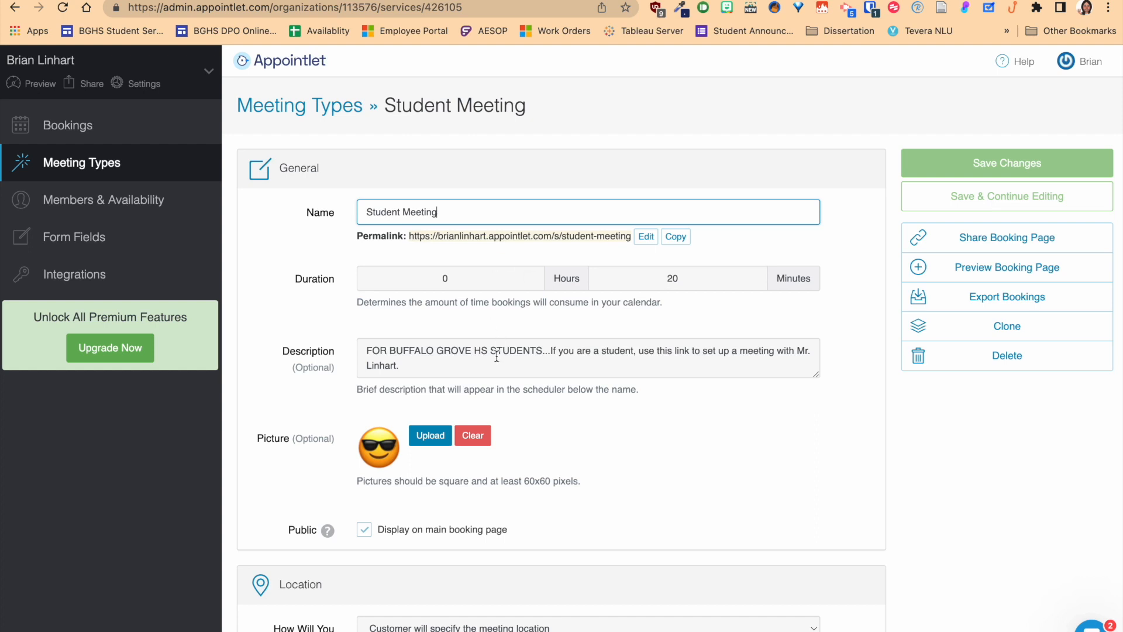
pyautogui.scroll(-2, 498, 345)
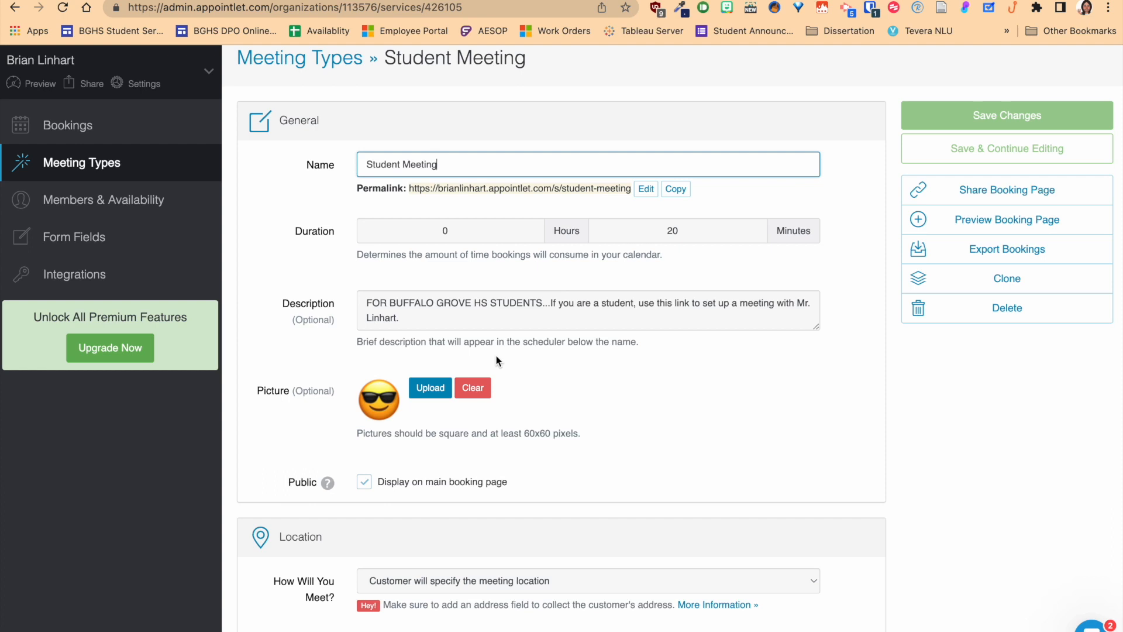
pyautogui.scroll(-1, 496, 358)
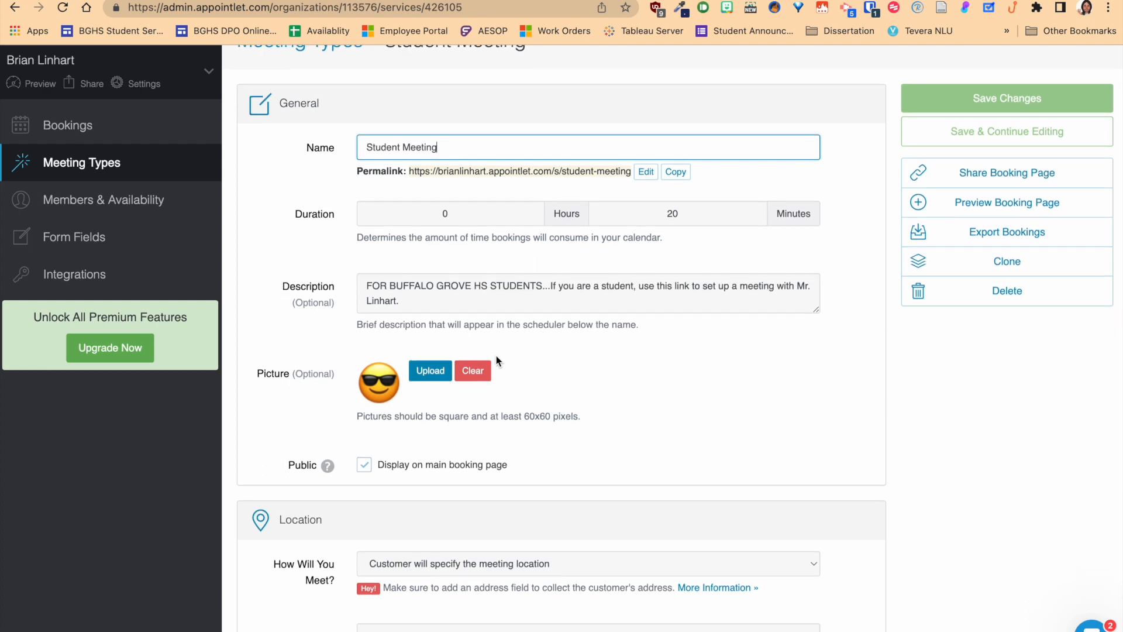
pyautogui.scroll(-3, 497, 361)
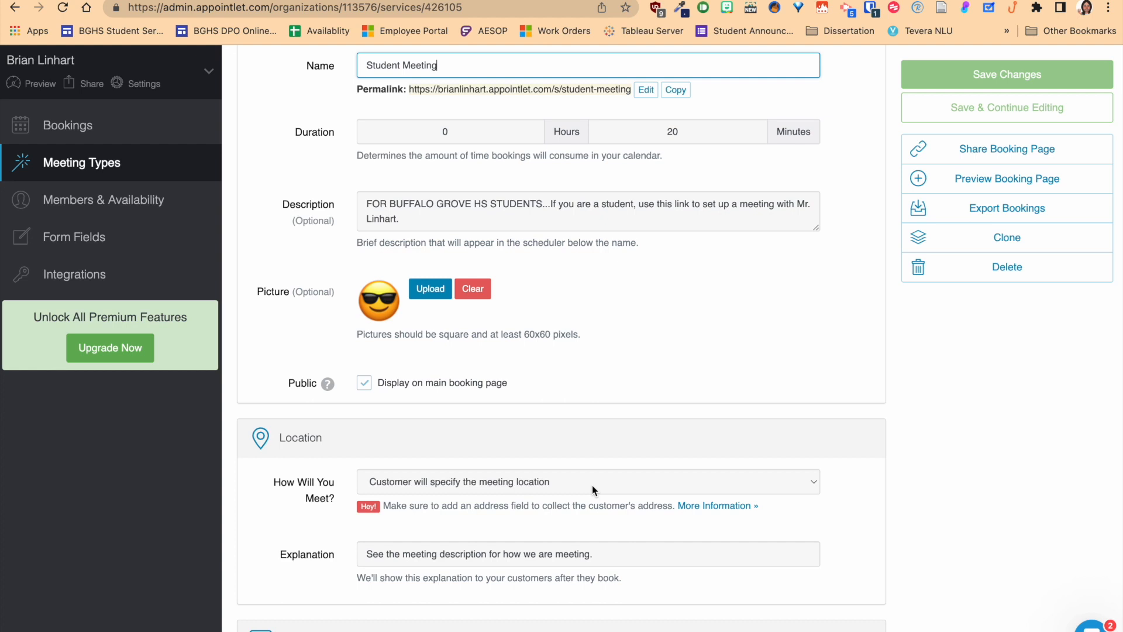
pyautogui.scroll(-5, 592, 486)
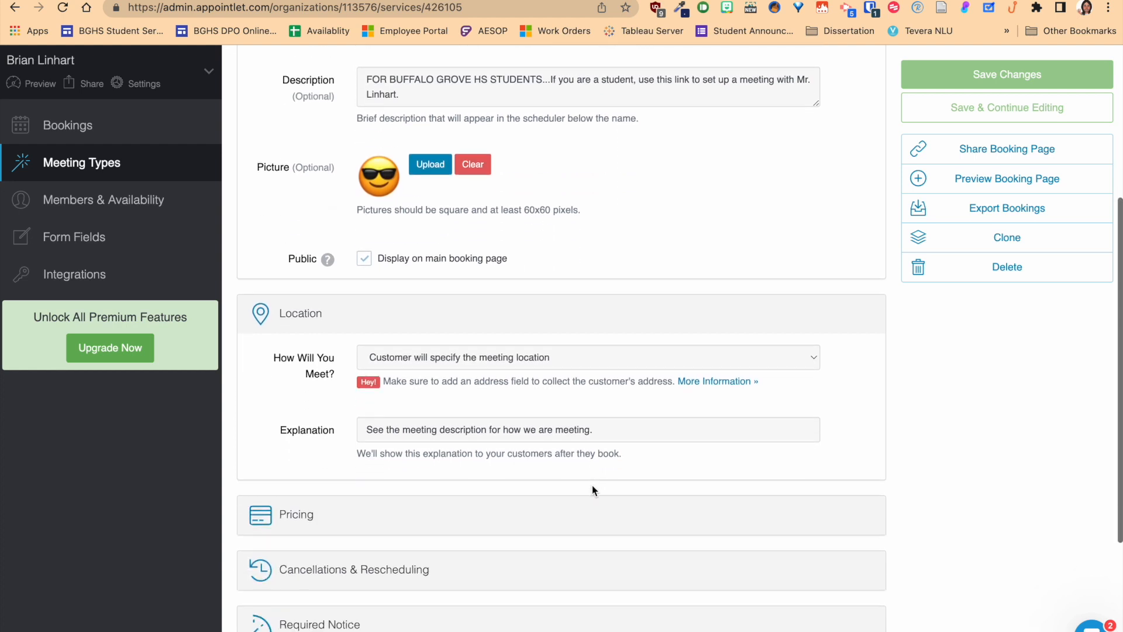
# - Expand the Pricing, Required Notice, and Cancellations & Rescheduling sections of the Student Meeting type to examine their settings
pyautogui.click(341, 437)
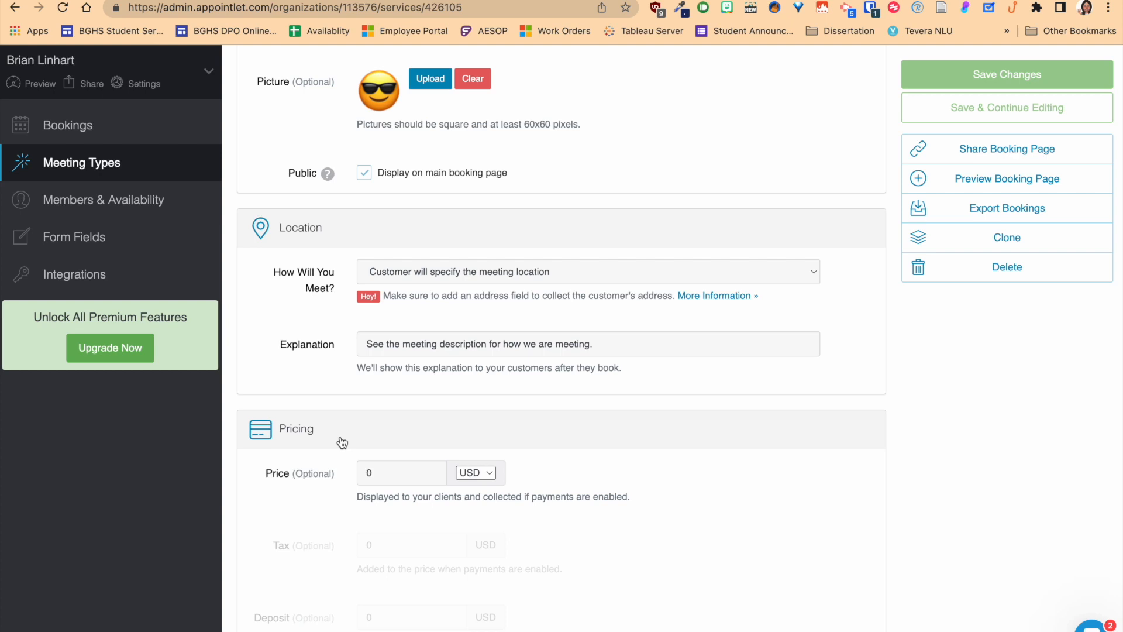
pyautogui.scroll(-5, 342, 443)
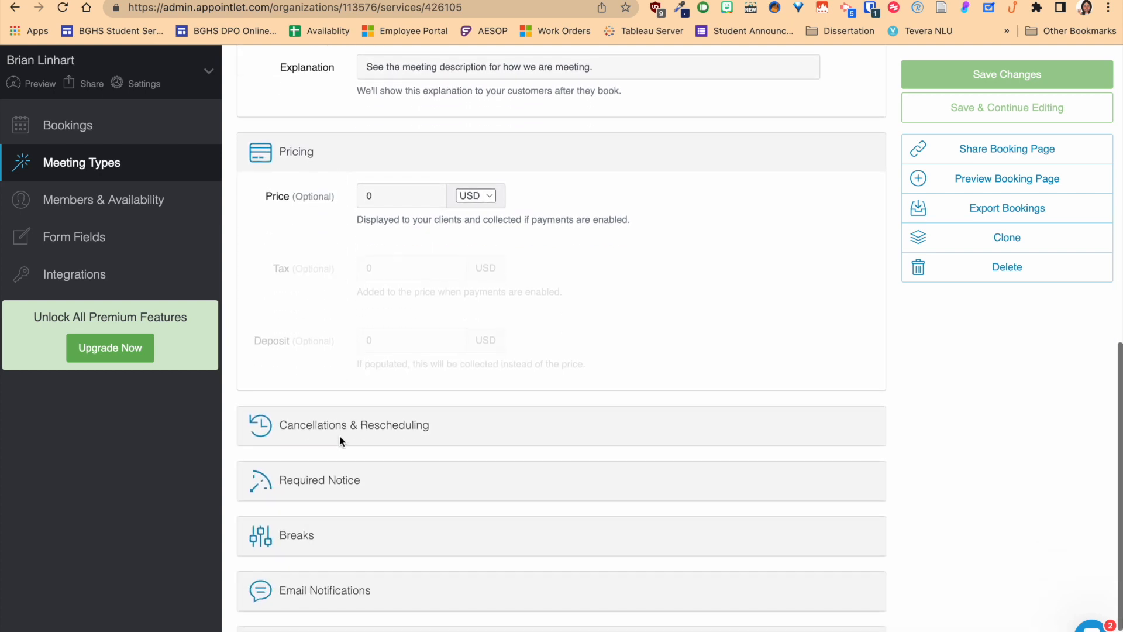
pyautogui.click(330, 485)
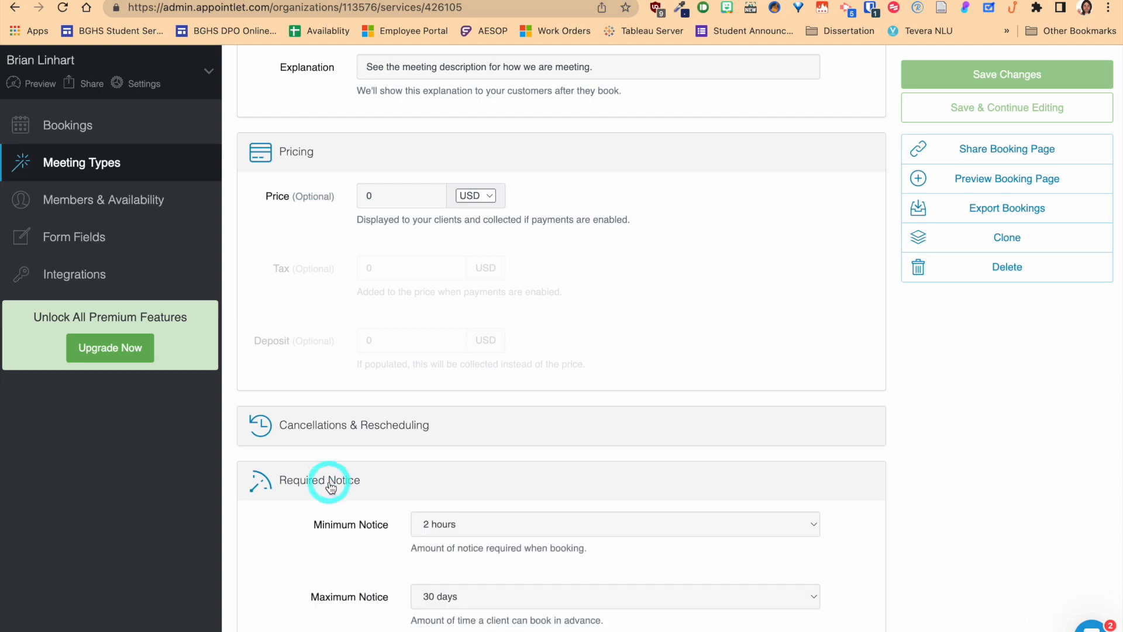
pyautogui.click(337, 421)
pyautogui.scroll(-2, 337, 421)
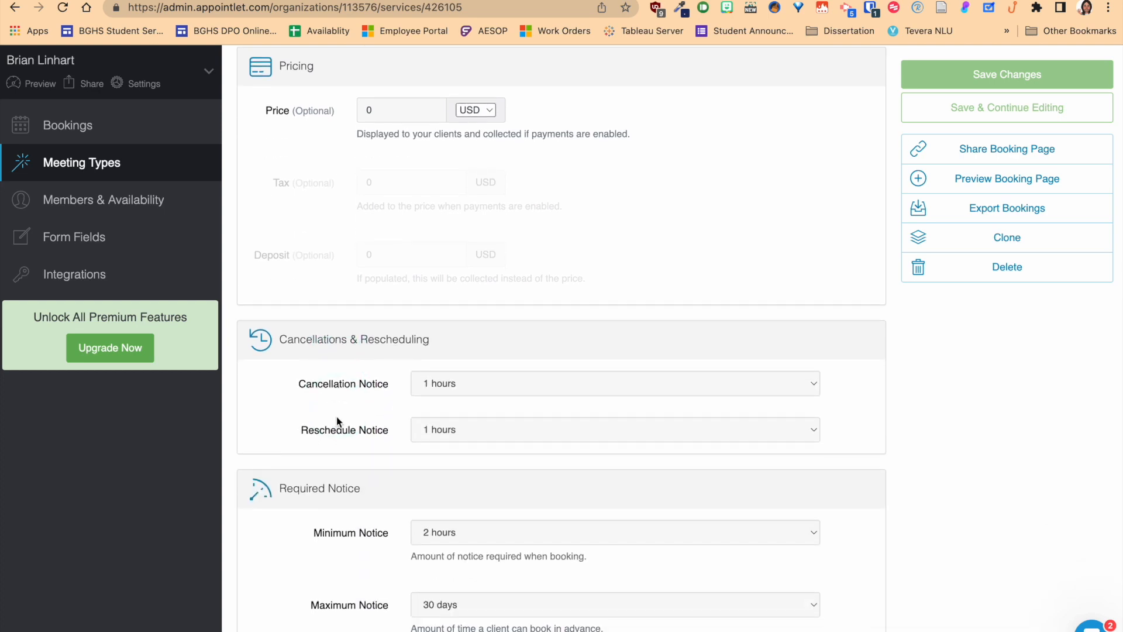
# - Review and collapse the Required Notice and Cancellations & Rescheduling sections, then examine the buffer times in the Breaks section and collapse it
pyautogui.scroll(-1, 367, 522)
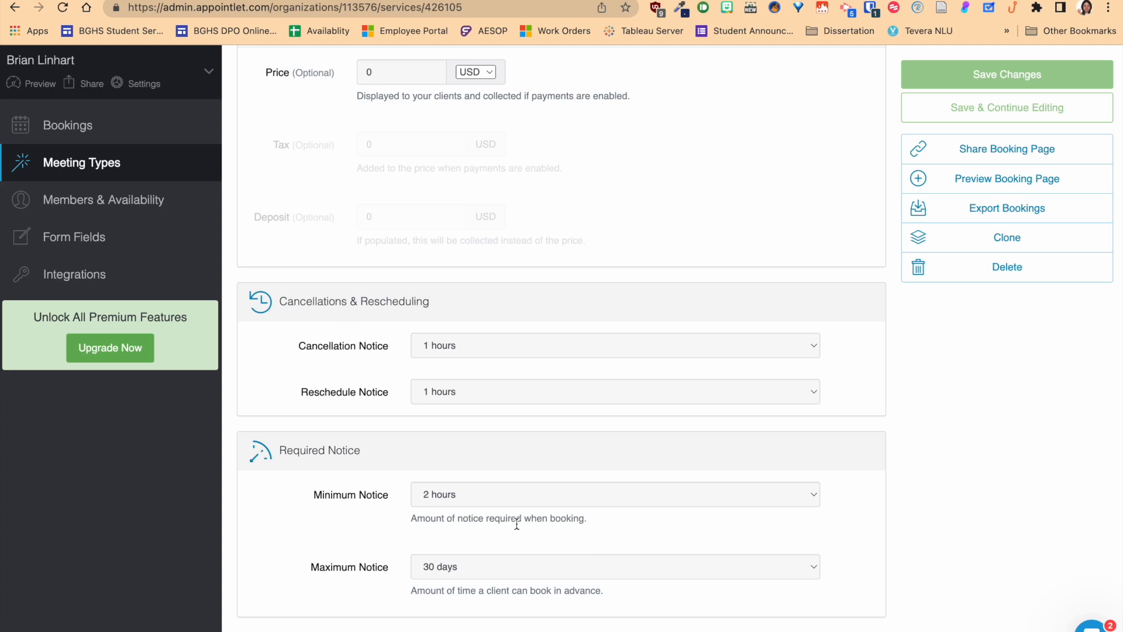
pyautogui.click(365, 457)
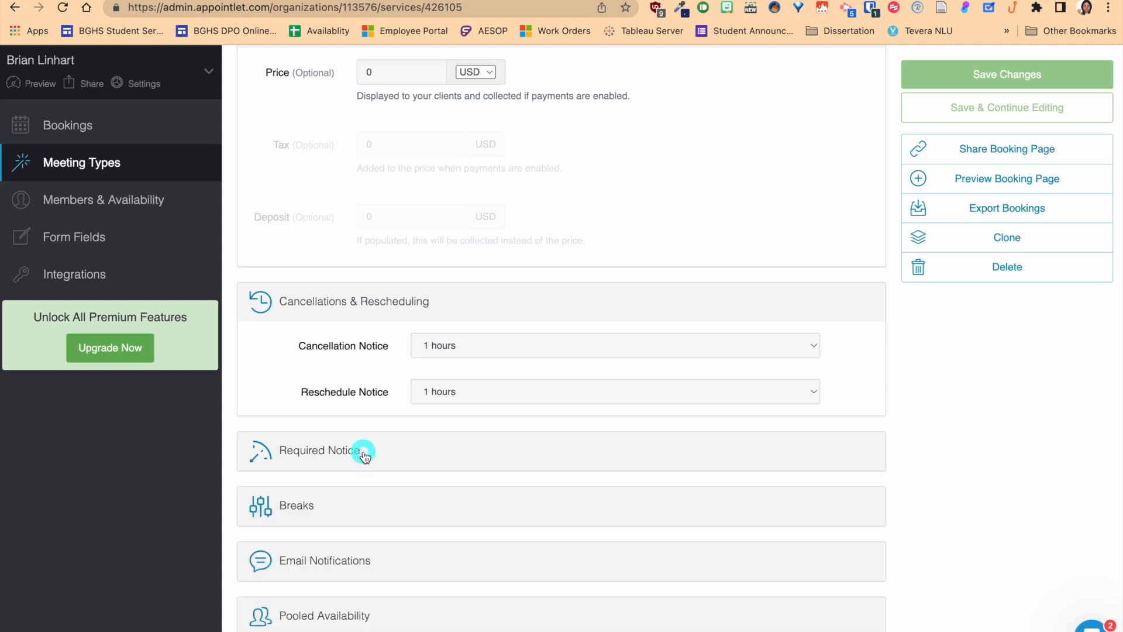
pyautogui.click(372, 318)
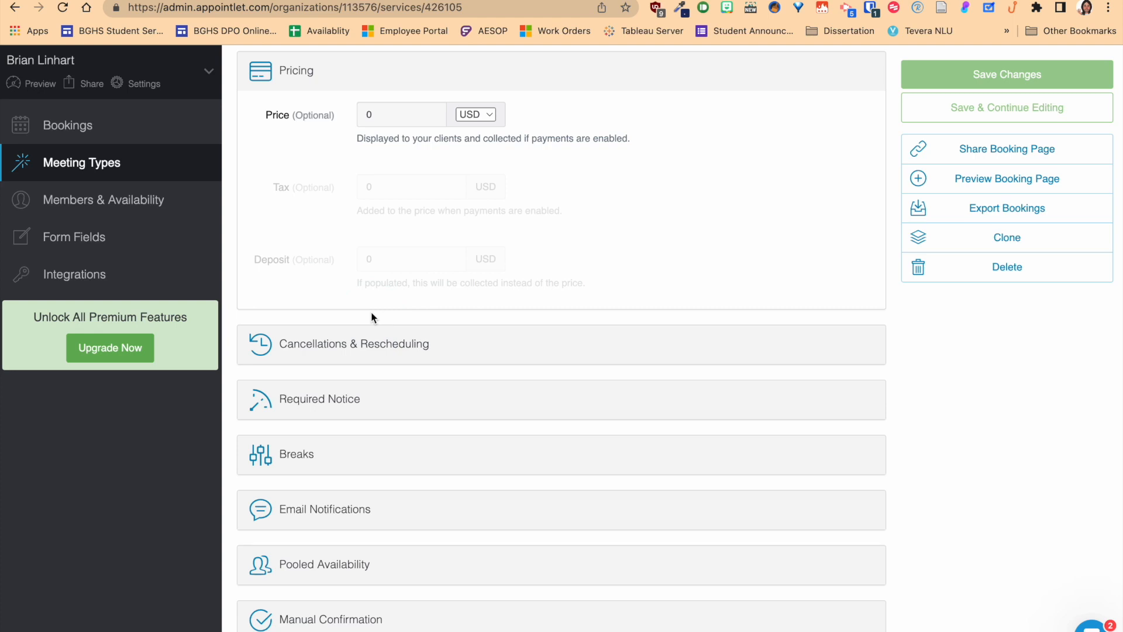
pyautogui.click(285, 451)
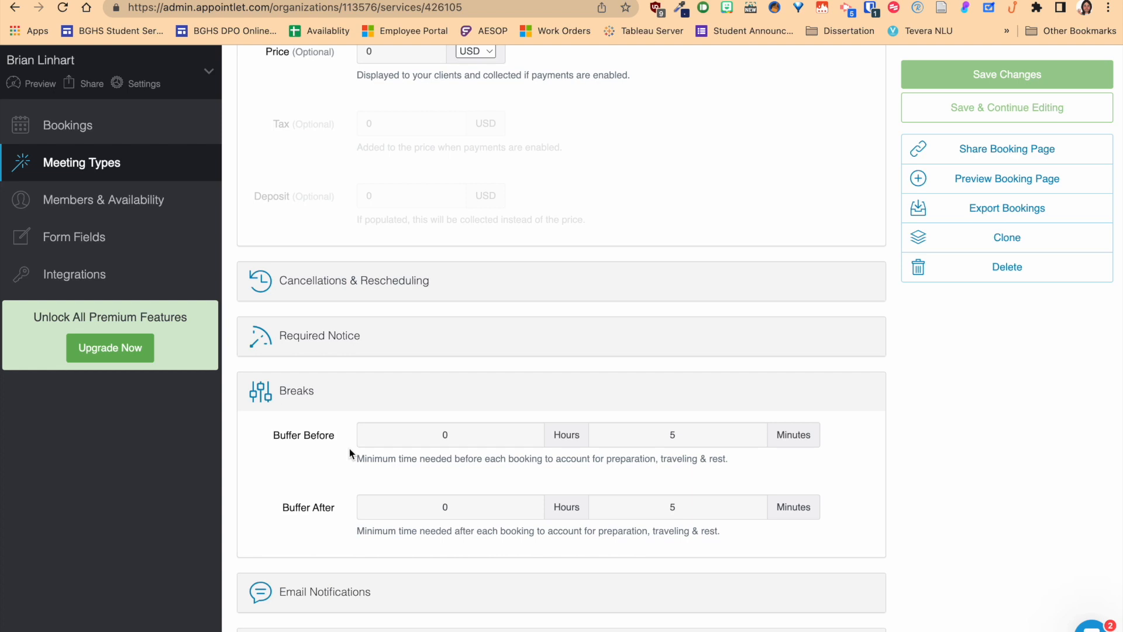
pyautogui.click(290, 391)
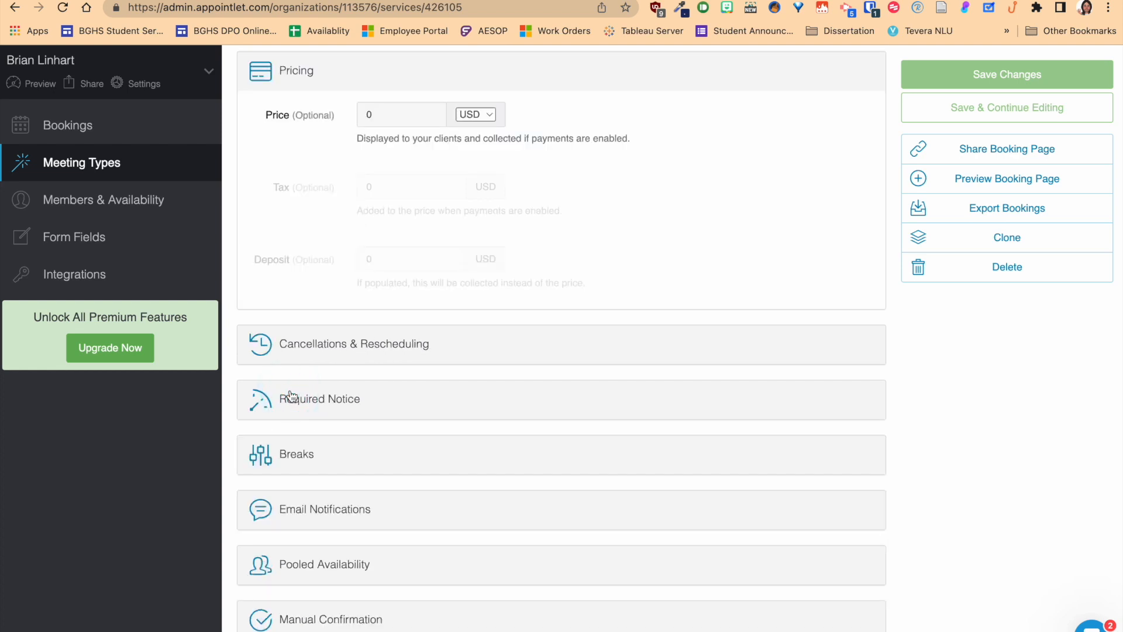
# - Expand Email Notifications, read the Confirmation Message and Reminder Message of the Student Meeting type, and collapse the section
pyautogui.click(321, 509)
pyautogui.scroll(-2, 324, 506)
pyautogui.scroll(1, 324, 507)
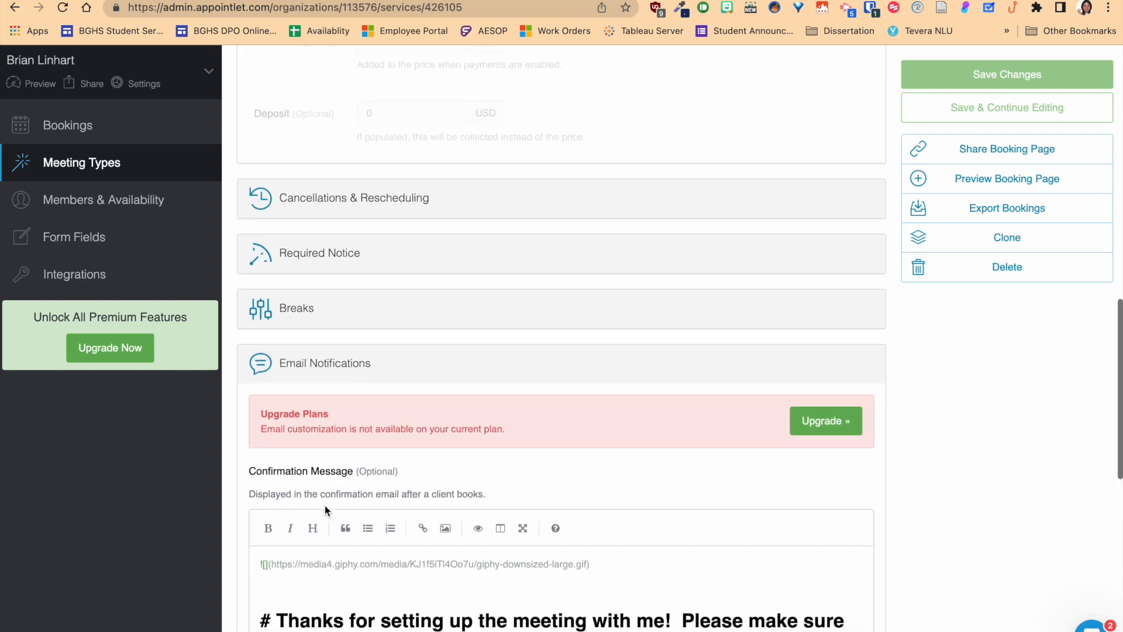
pyautogui.scroll(-5, 325, 508)
pyautogui.scroll(-2, 549, 495)
pyautogui.scroll(-1, 549, 494)
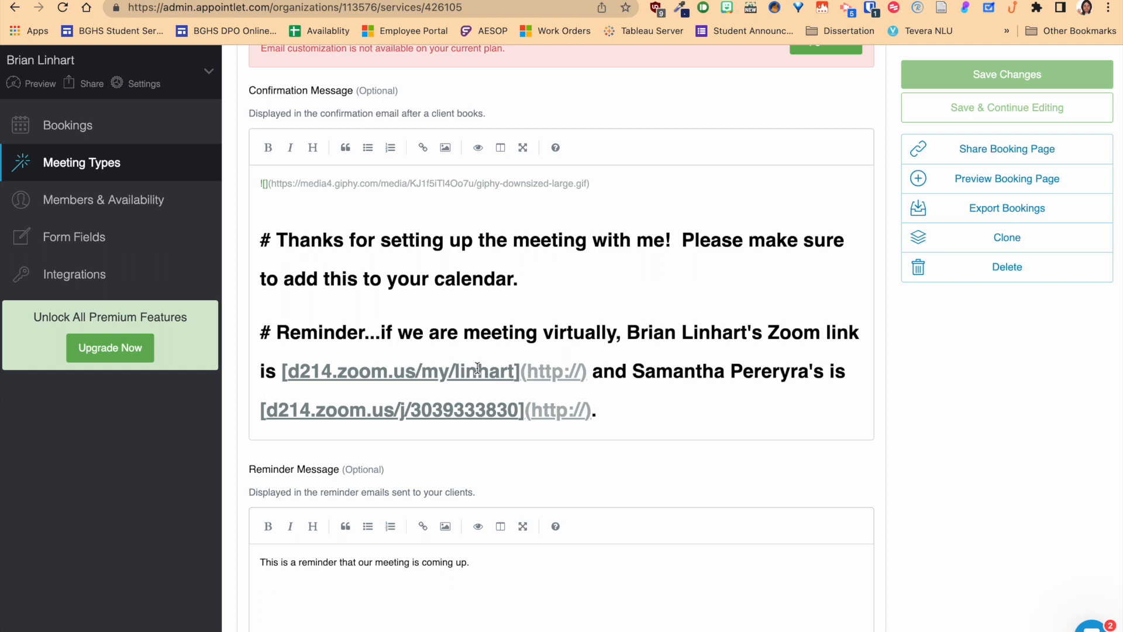
pyautogui.scroll(1, 477, 368)
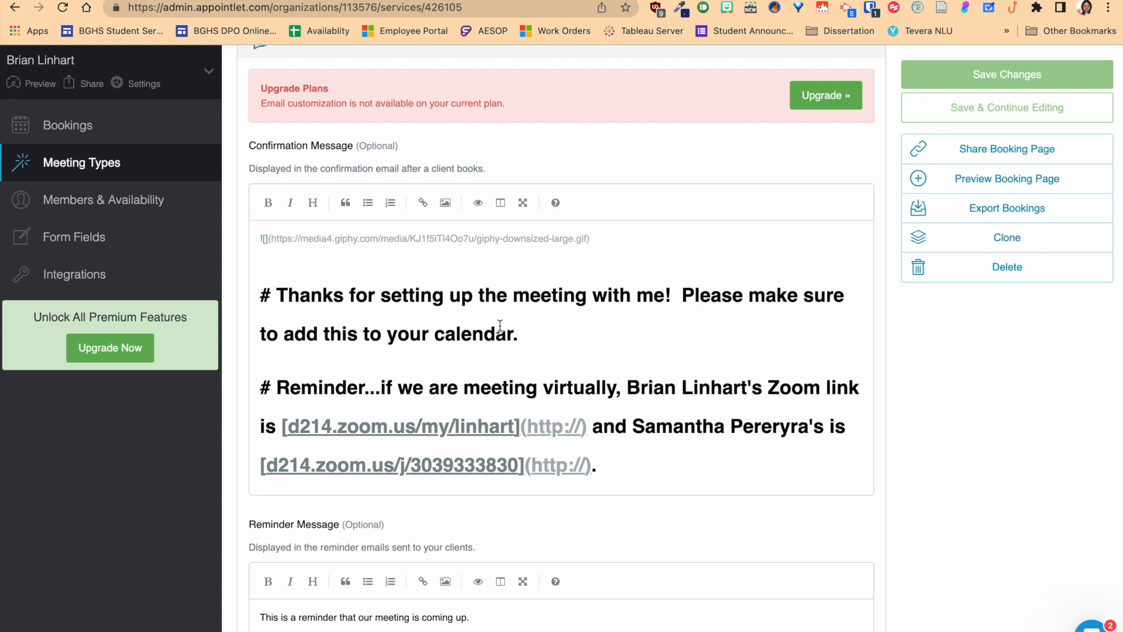
pyautogui.scroll(-1, 500, 323)
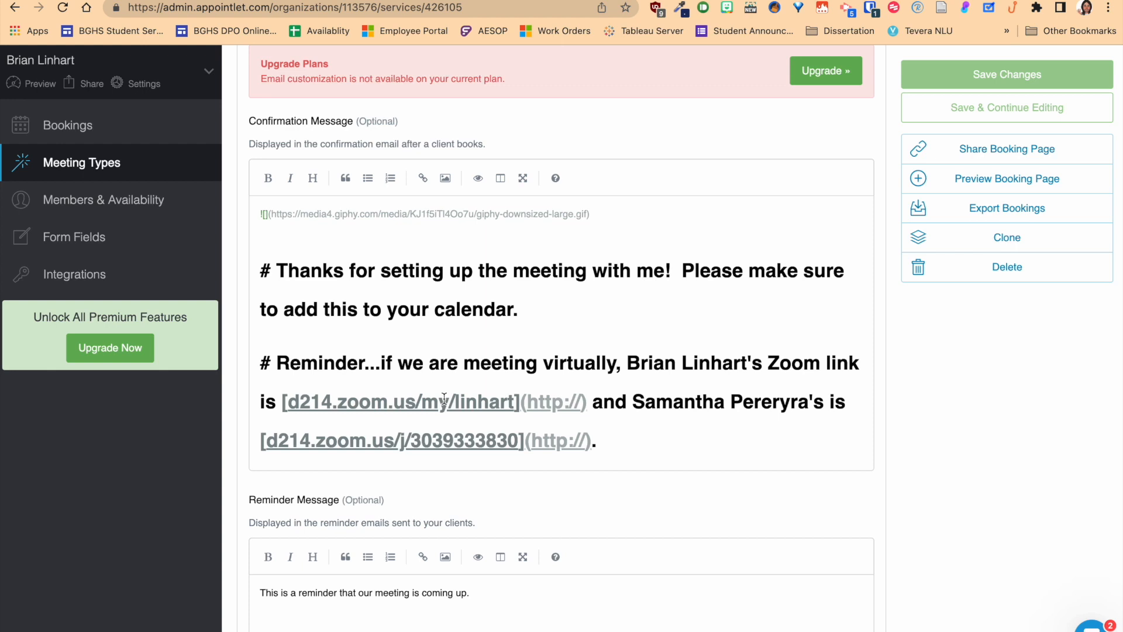
pyautogui.scroll(-1, 410, 304)
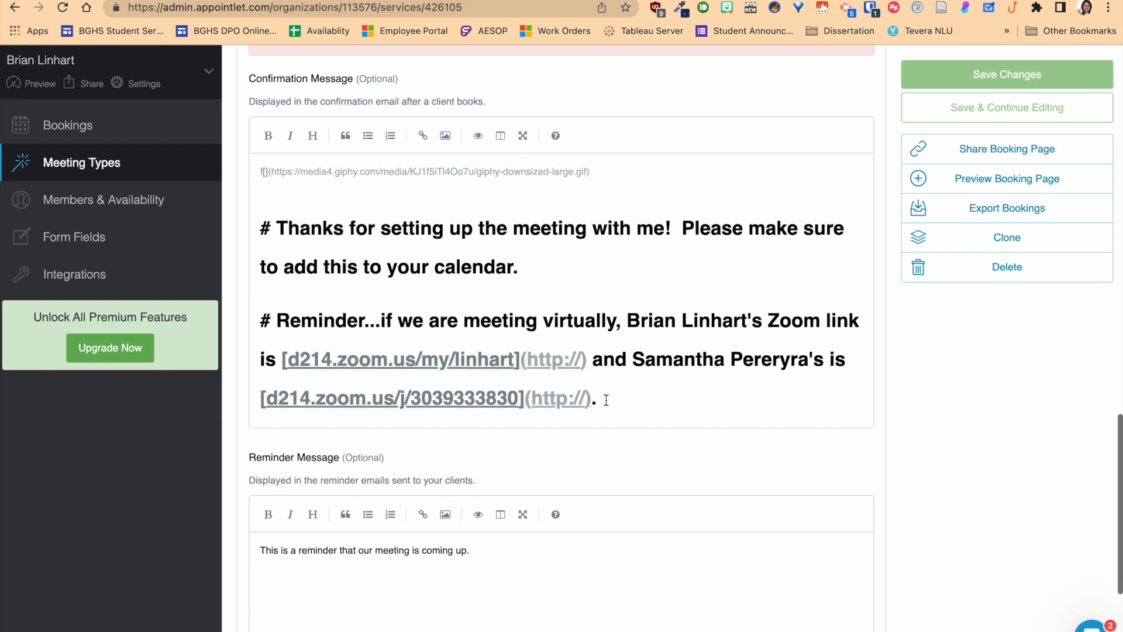
pyautogui.scroll(-5, 431, 283)
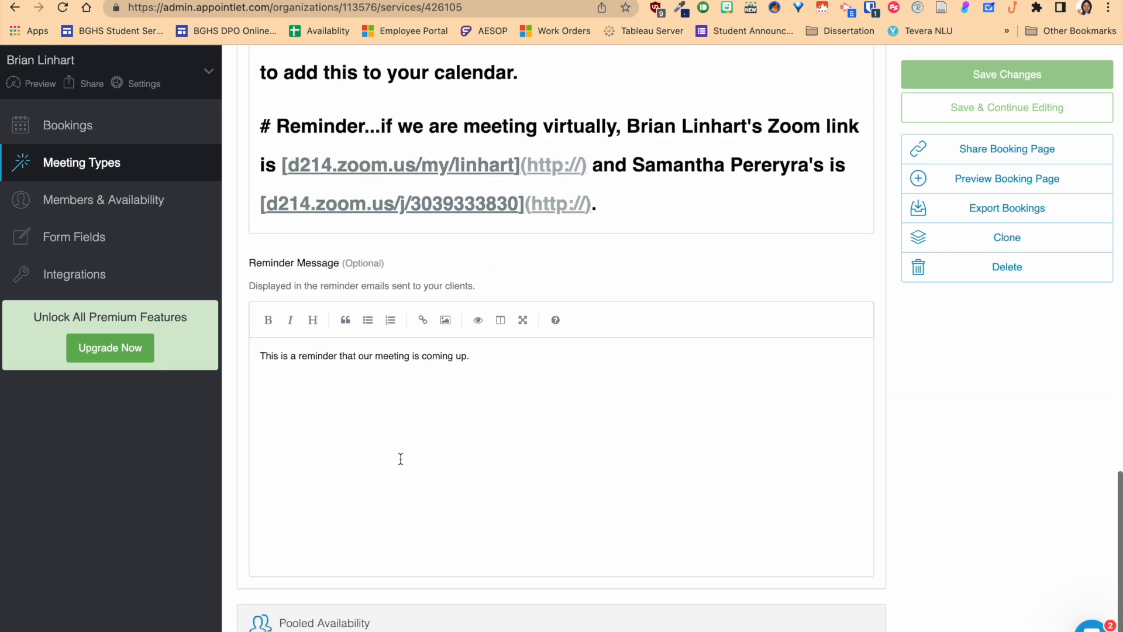
pyautogui.scroll(10, 400, 458)
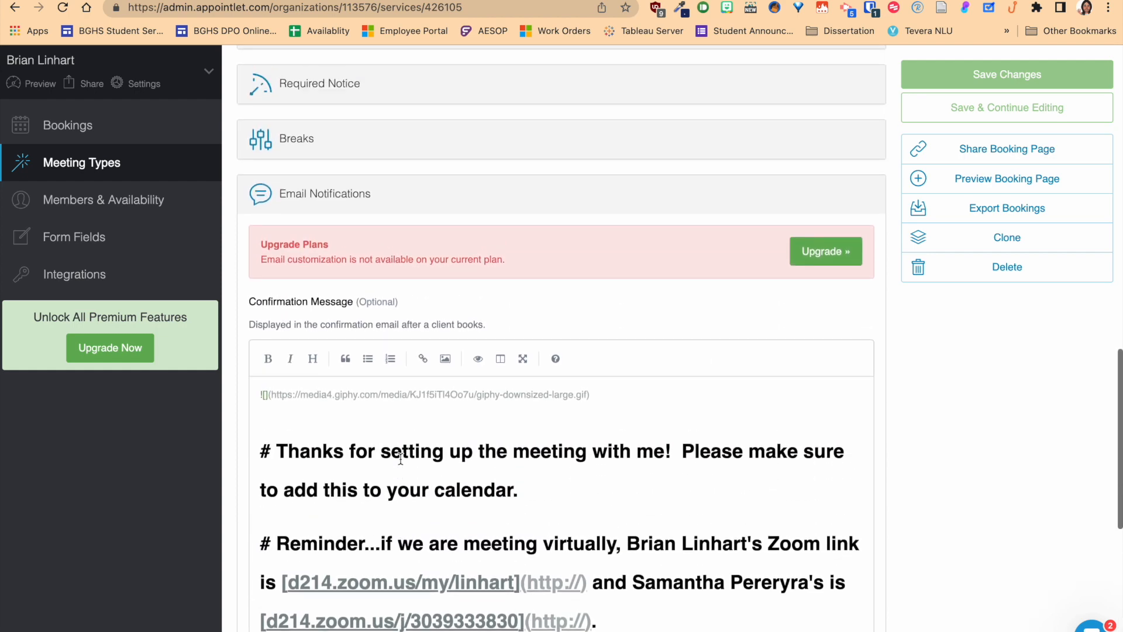
pyautogui.click(344, 192)
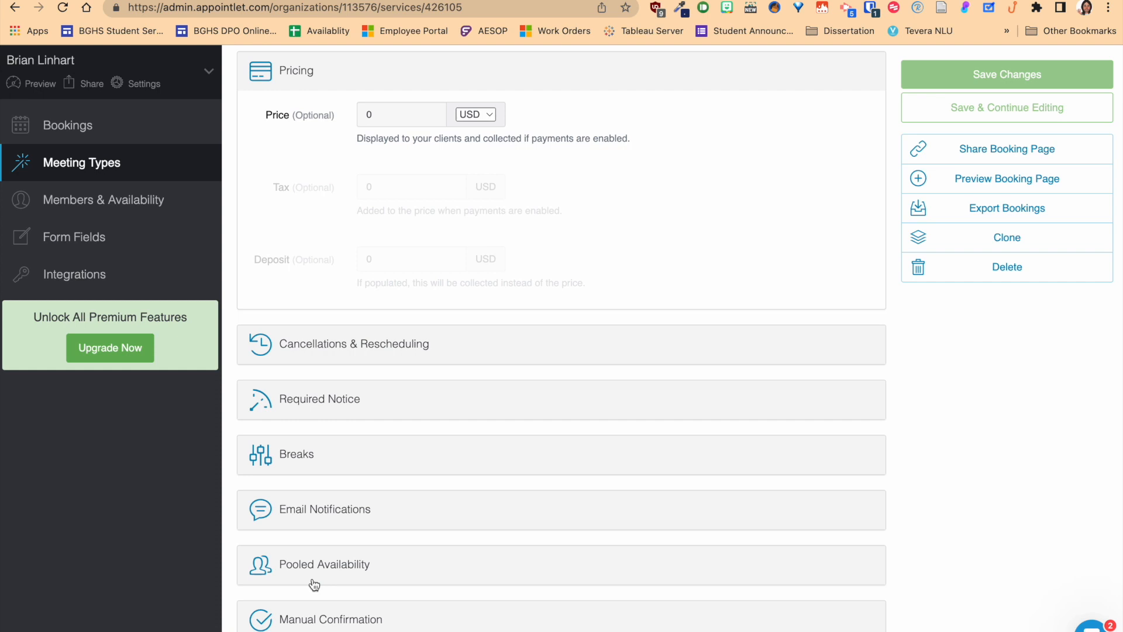
# - Examine the Pooled Availability and Manual Confirmation sections of the Student Meeting type and collapse both
pyautogui.click(316, 564)
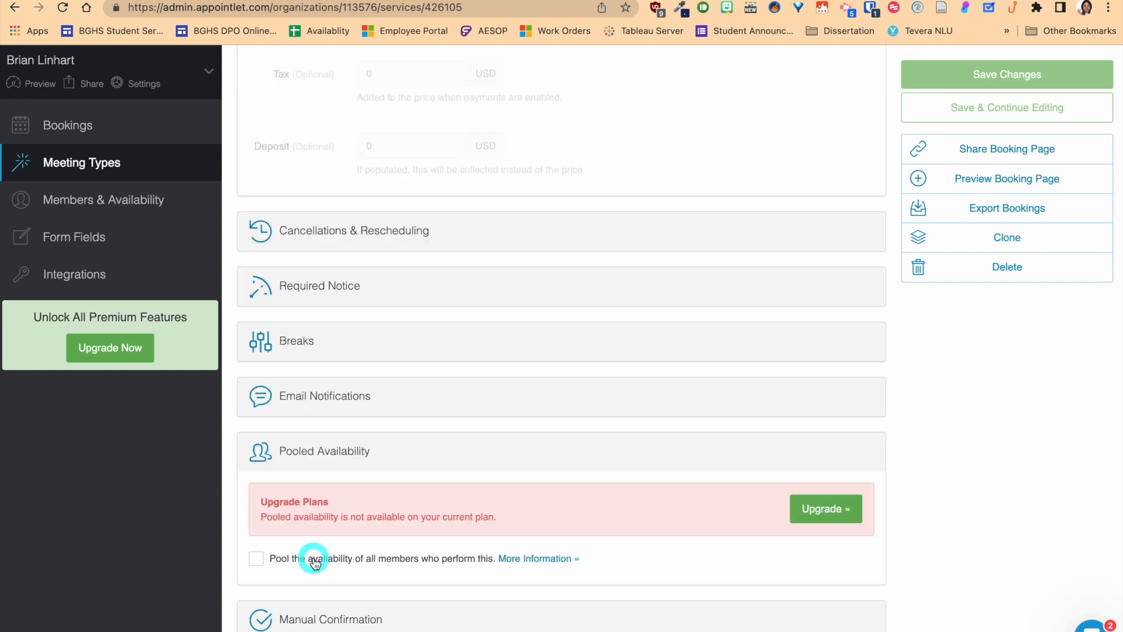
pyautogui.click(326, 450)
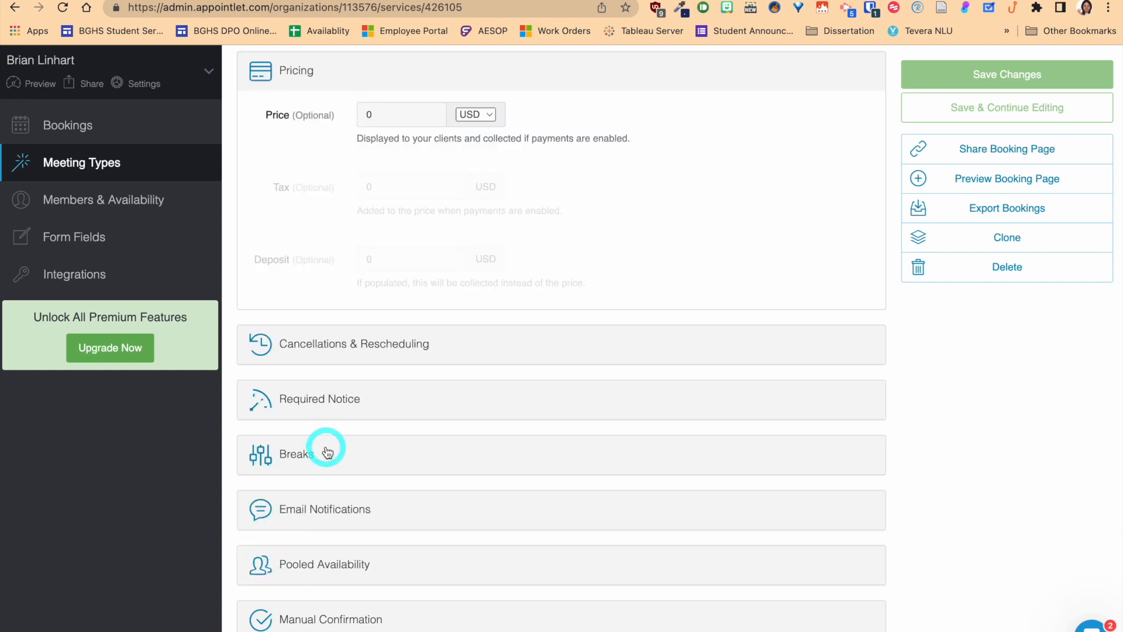
pyautogui.click(311, 619)
pyautogui.click(325, 418)
pyautogui.scroll(4, 326, 423)
pyautogui.scroll(10, 326, 424)
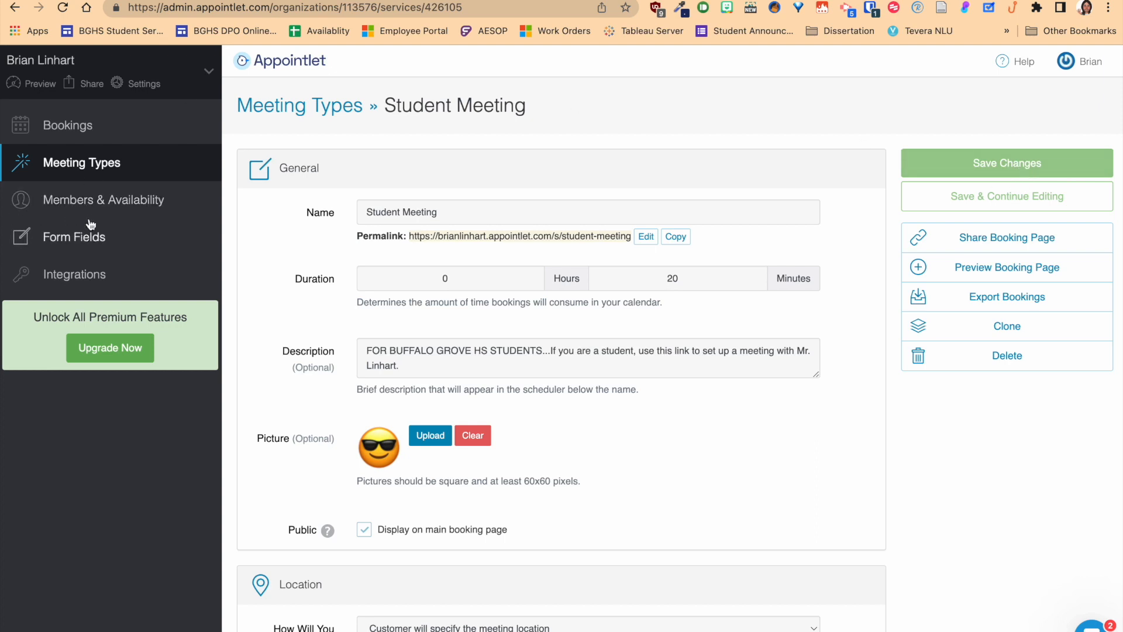
# - Open the listed member for editing under Members & Availability and review the General settings
pyautogui.click(90, 202)
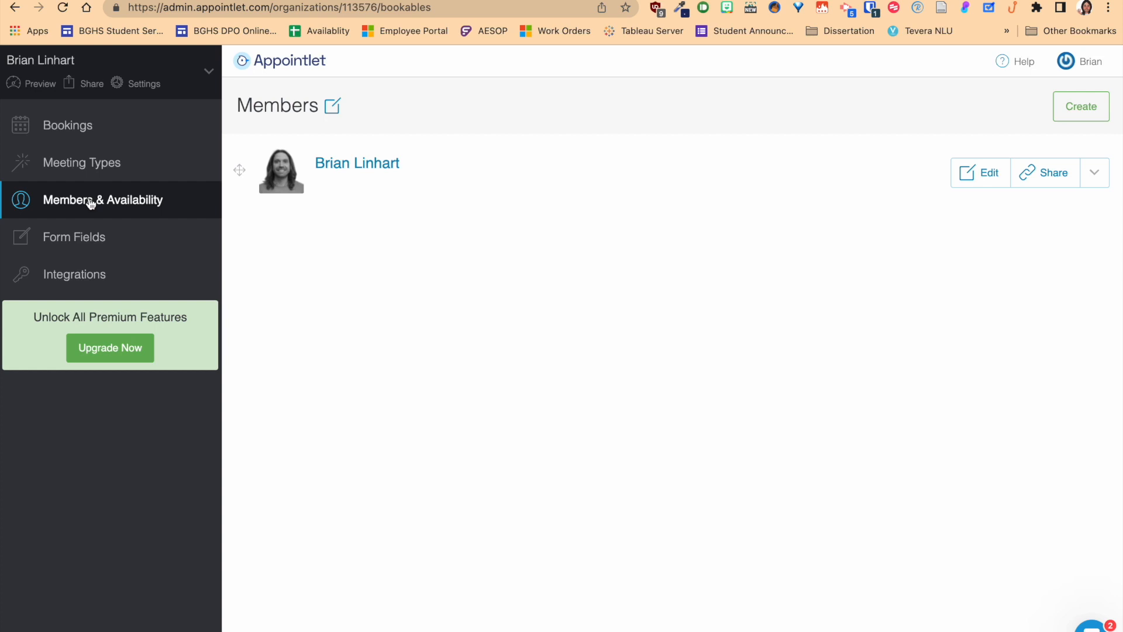
pyautogui.click(972, 172)
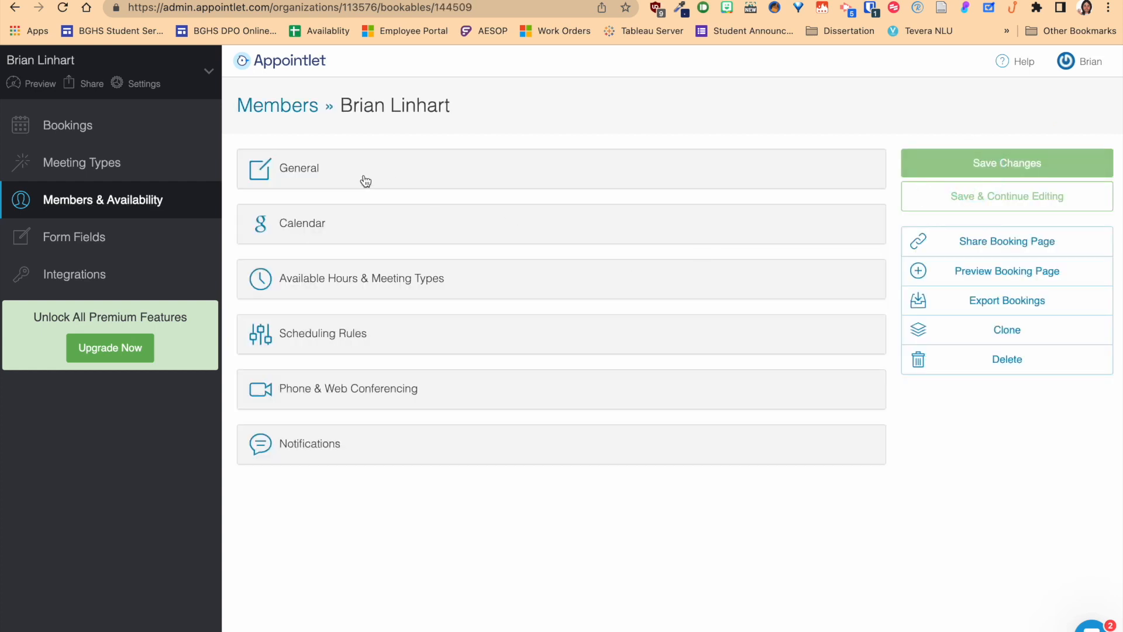
pyautogui.click(365, 181)
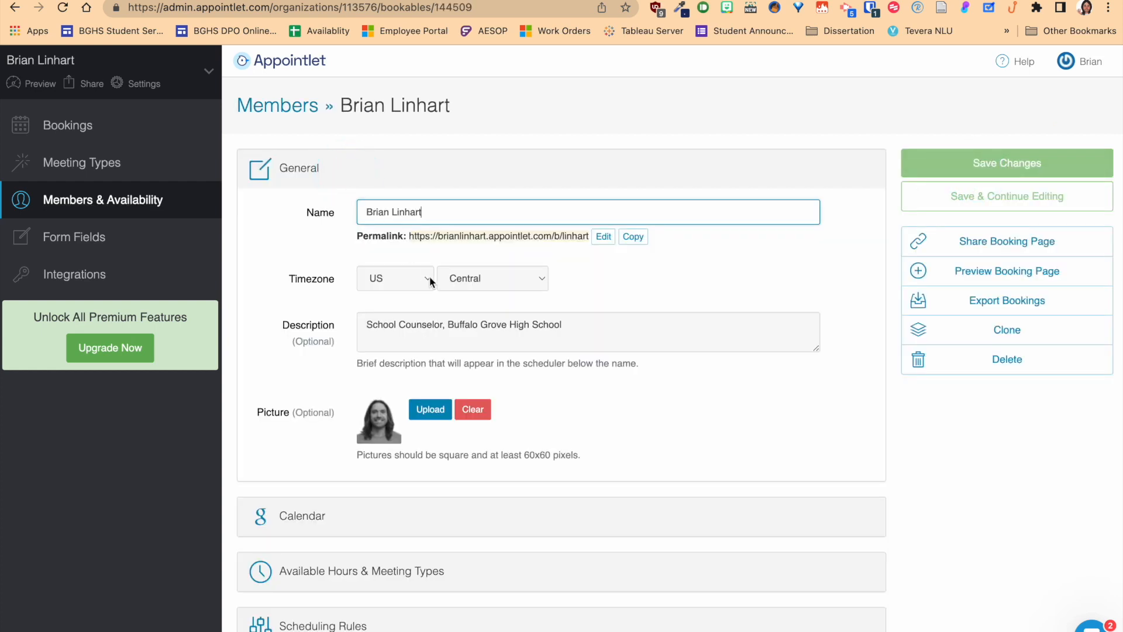
pyautogui.scroll(-2, 380, 340)
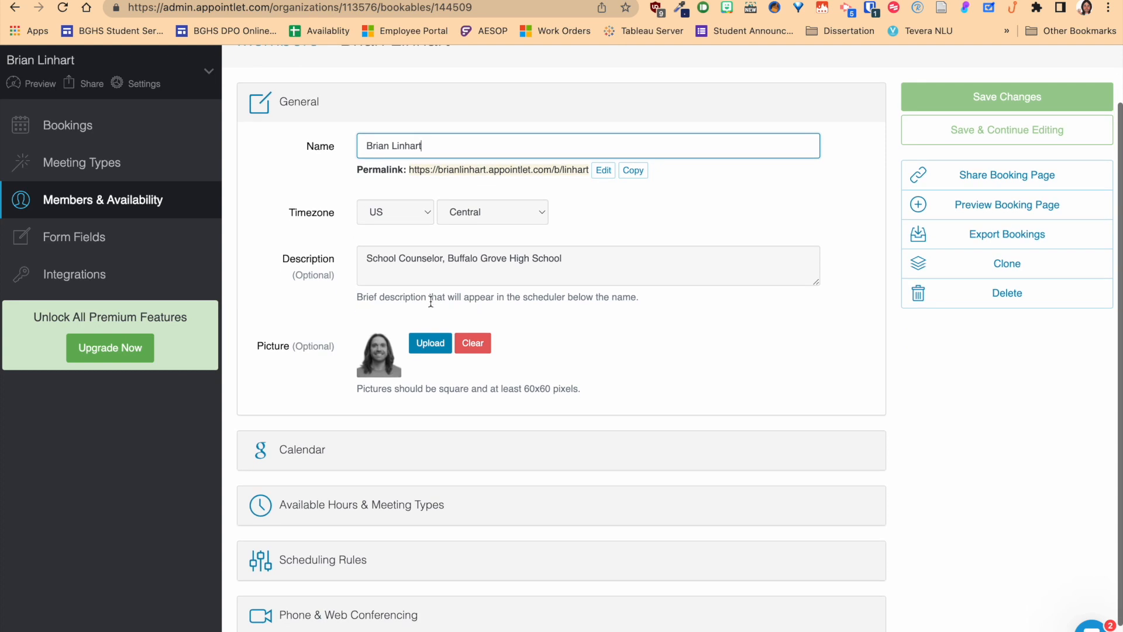
# - Expand the member's Calendar section and examine the Calendar Account, Bookings Calendar and Availability Calendars settings
pyautogui.click(305, 451)
pyautogui.scroll(-2, 503, 433)
pyautogui.scroll(-2, 704, 416)
pyautogui.scroll(-3, 706, 422)
pyautogui.scroll(-6, 646, 434)
pyautogui.scroll(8, 645, 434)
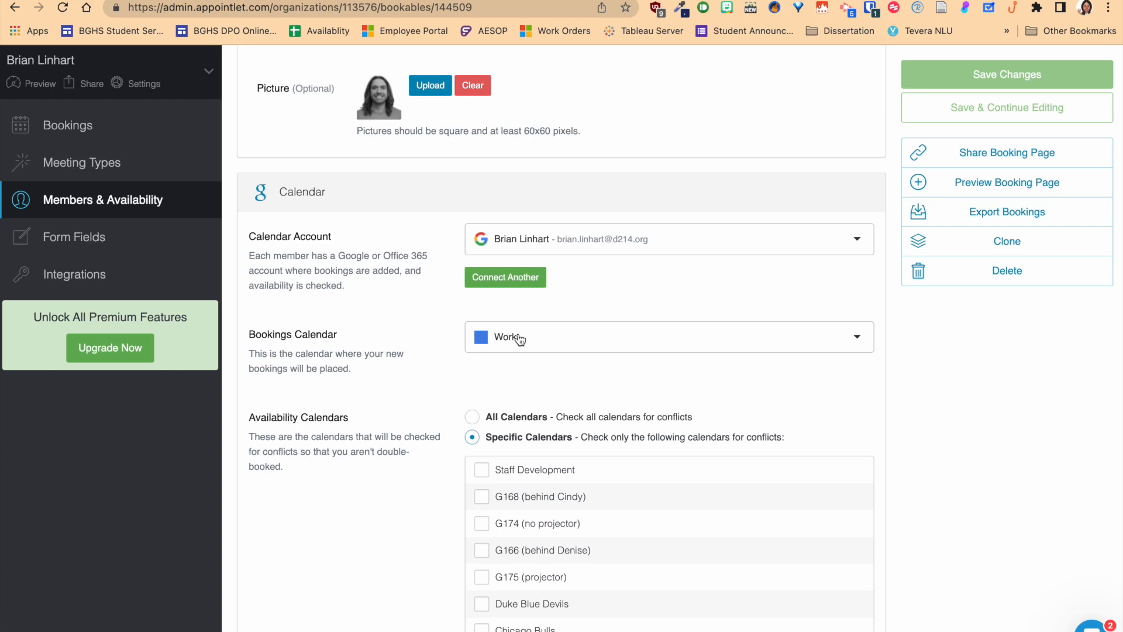
pyautogui.scroll(-12, 520, 339)
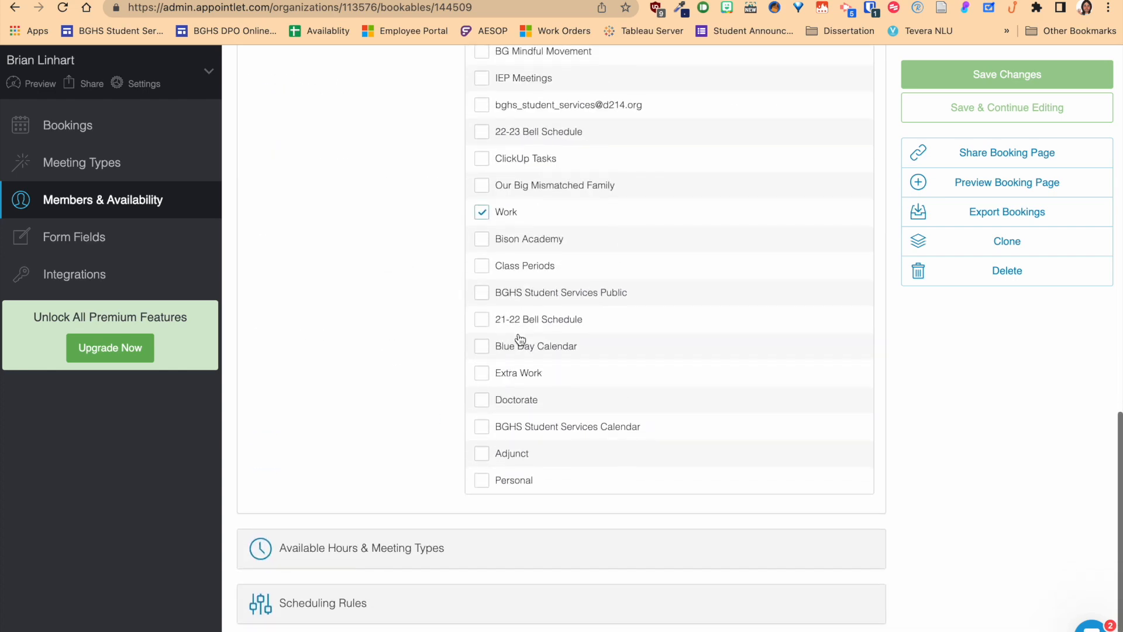
pyautogui.scroll(10, 518, 338)
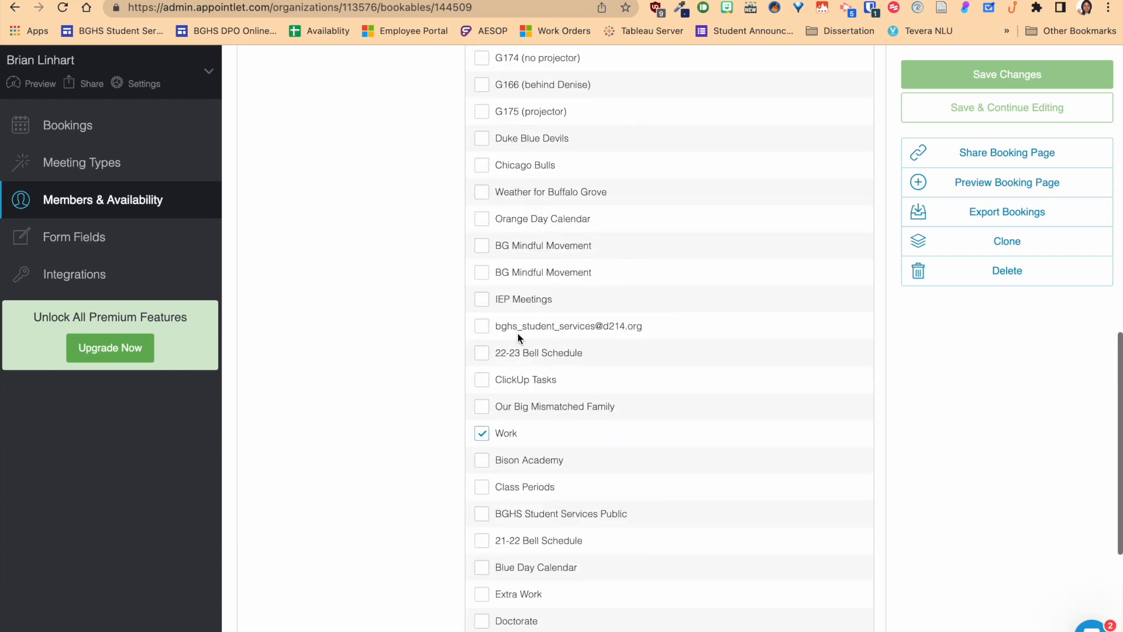
pyautogui.scroll(-6, 519, 339)
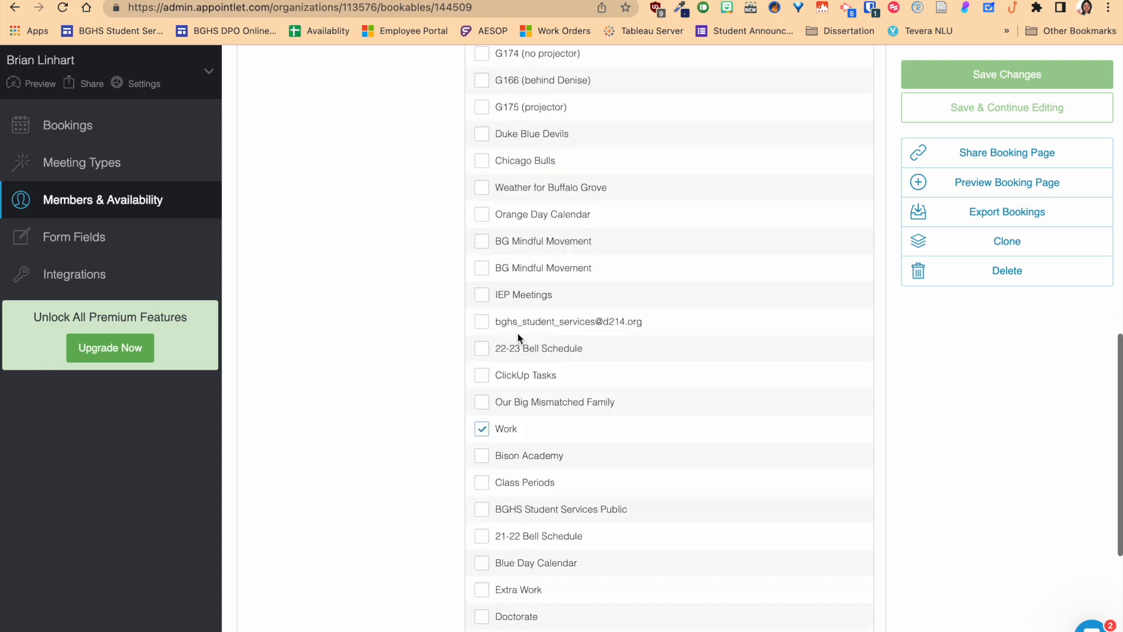
pyautogui.scroll(9, 519, 338)
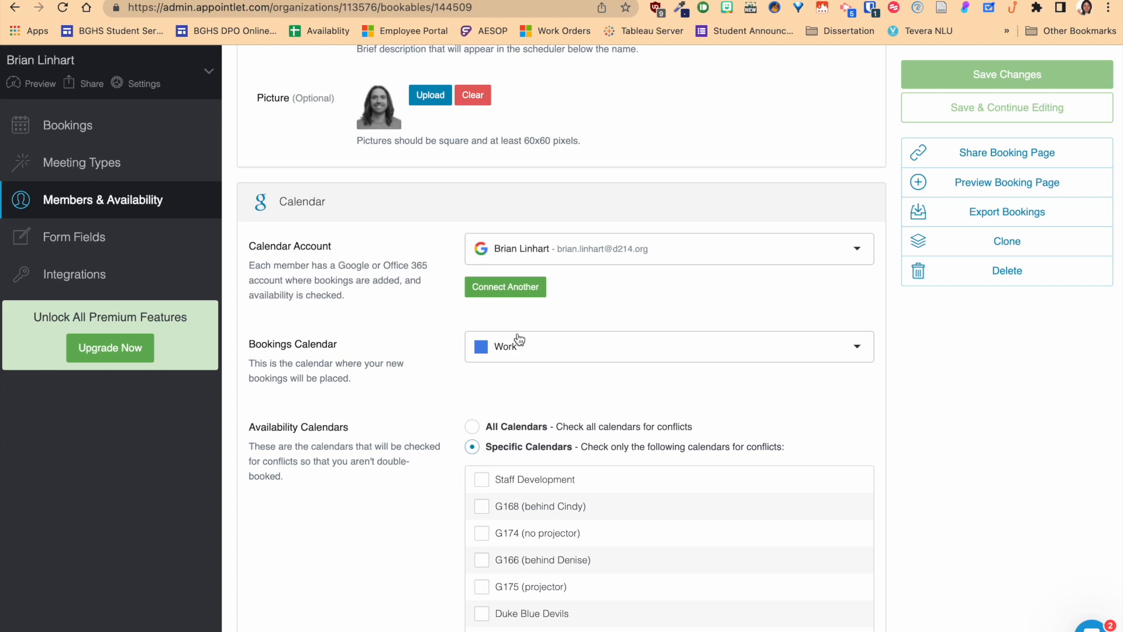
# - Try including the Duke Blue Devils calendar in the member's availability conflict checks
pyautogui.scroll(-2, 519, 339)
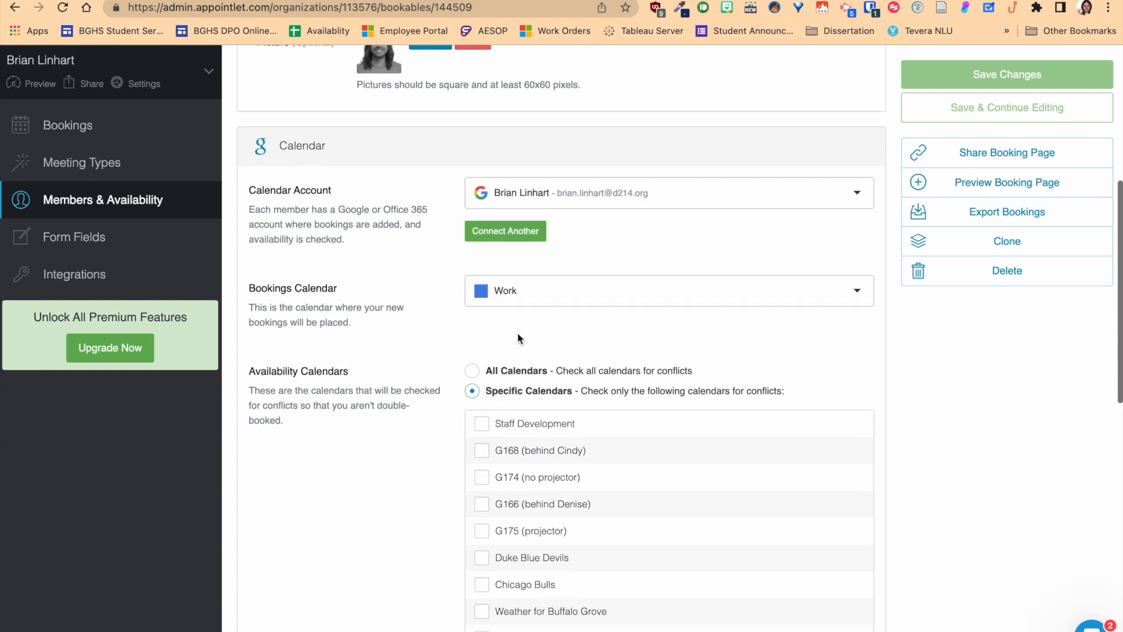
pyautogui.scroll(-3, 515, 341)
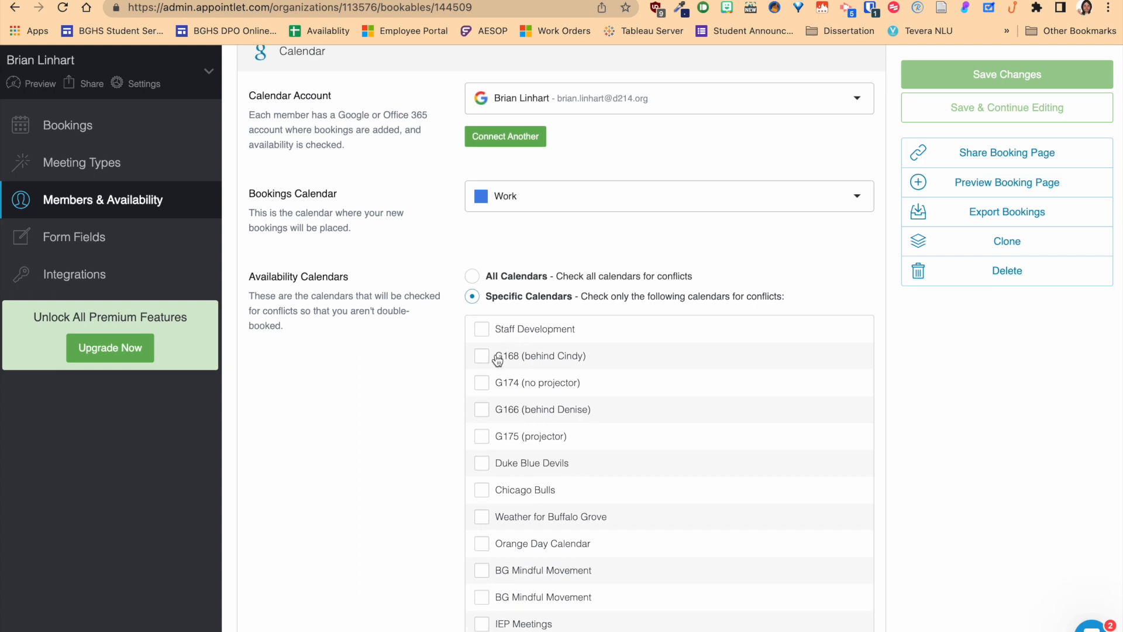
pyautogui.scroll(-3, 500, 423)
pyautogui.click(486, 385)
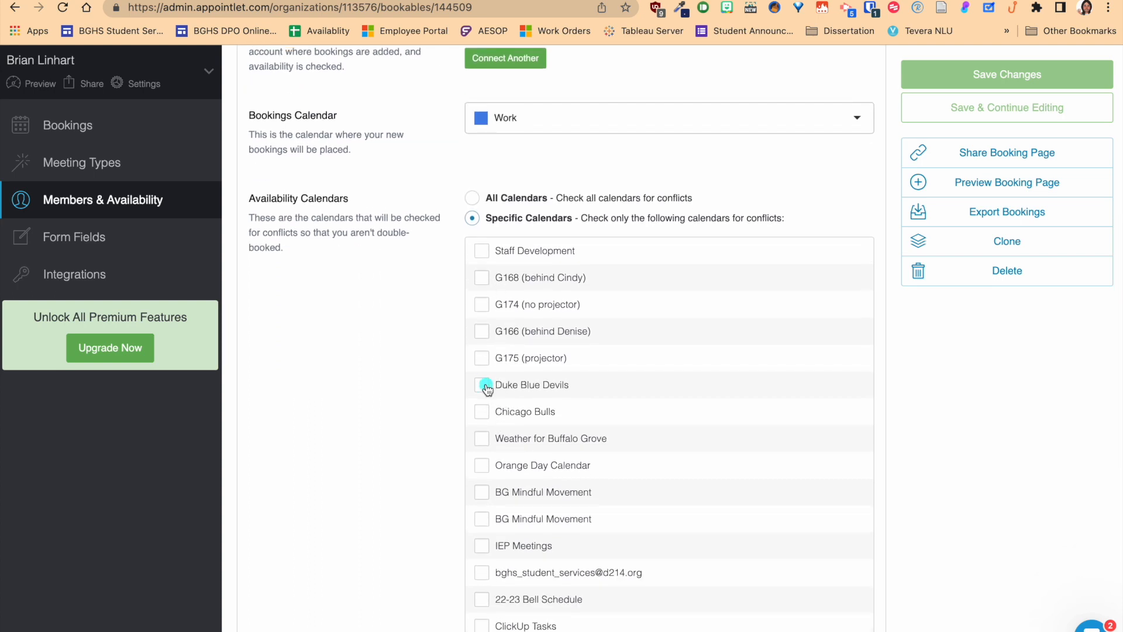
pyautogui.click(486, 385)
# - Add the Personal, Adjunct, Extra Work and Doctorate calendars to the specific calendars checked for conflicts
pyautogui.scroll(-4, 486, 385)
pyautogui.scroll(-5, 487, 389)
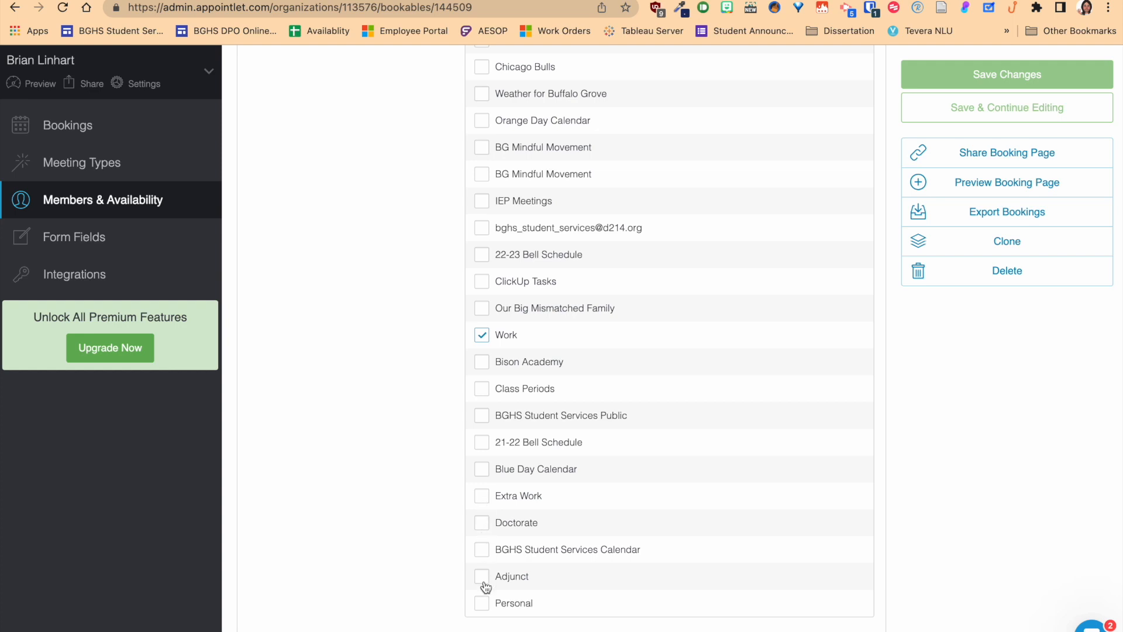
pyautogui.scroll(2, 491, 398)
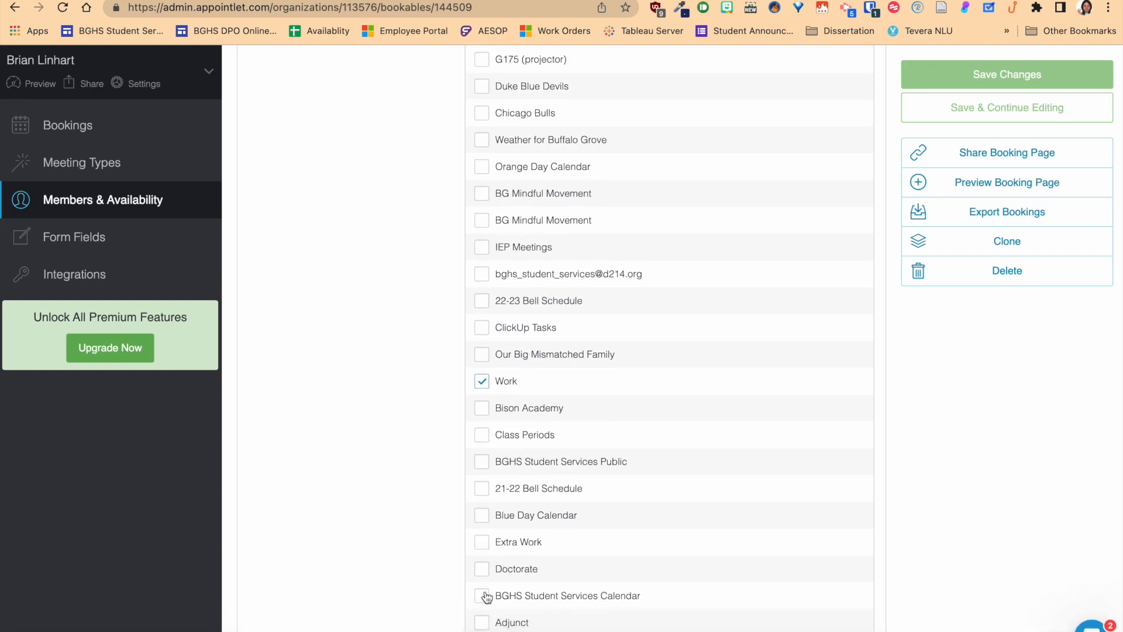
pyautogui.scroll(-3, 486, 597)
pyautogui.click(481, 566)
pyautogui.click(481, 539)
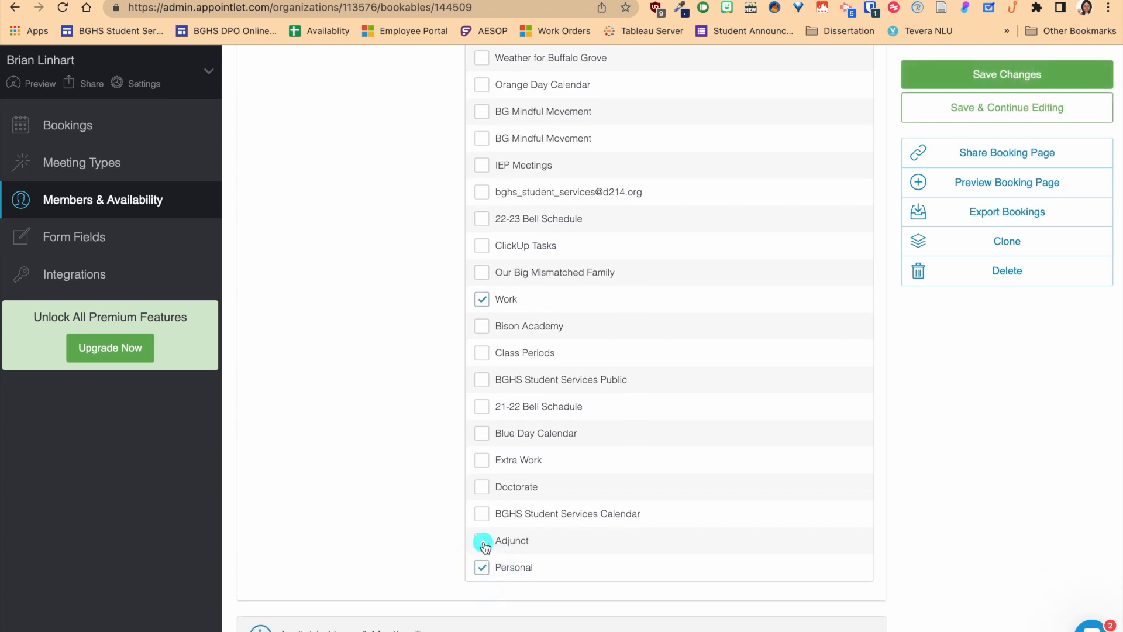
pyautogui.click(481, 460)
pyautogui.click(481, 488)
# - Look over the full list of Availability Calendars to compare the selected and unselected ones
pyautogui.scroll(1, 508, 258)
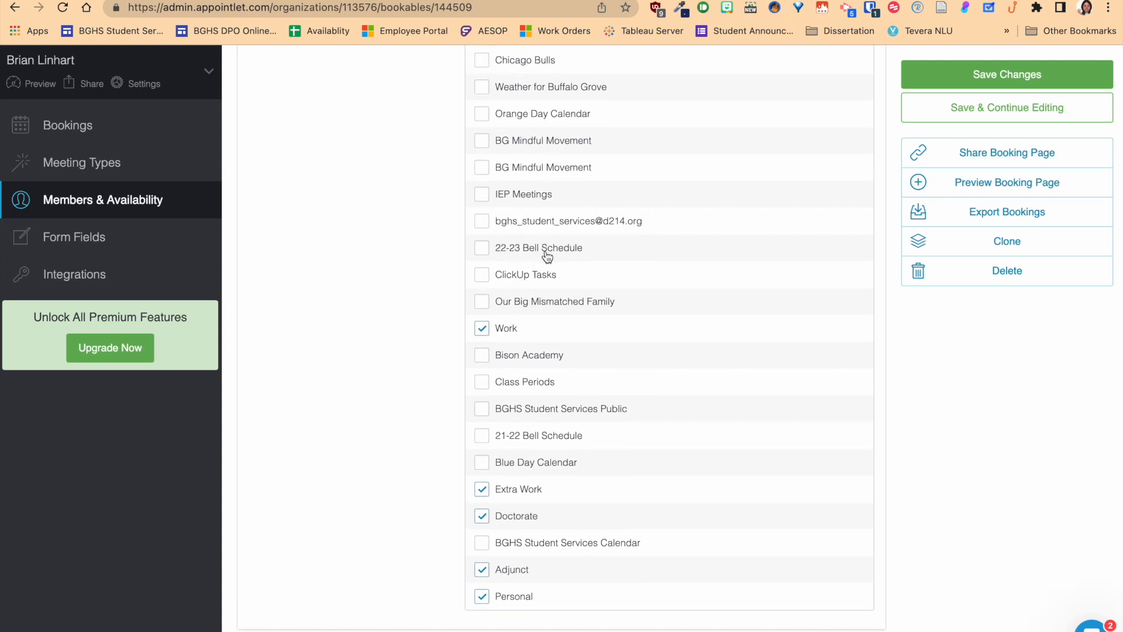
pyautogui.scroll(5, 546, 256)
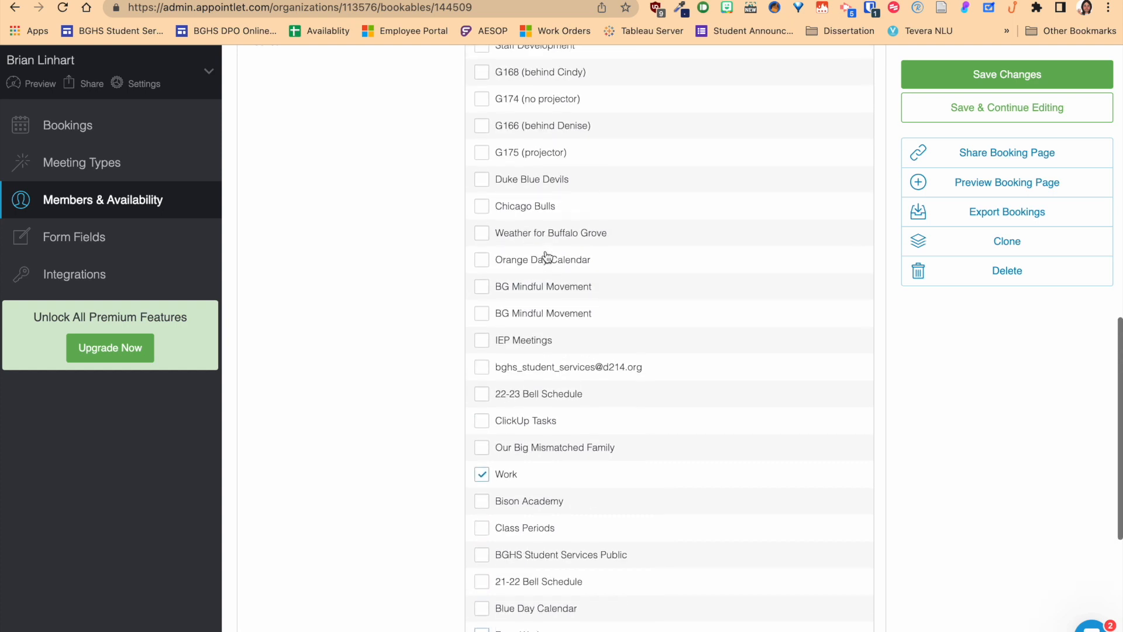
pyautogui.scroll(-1, 546, 256)
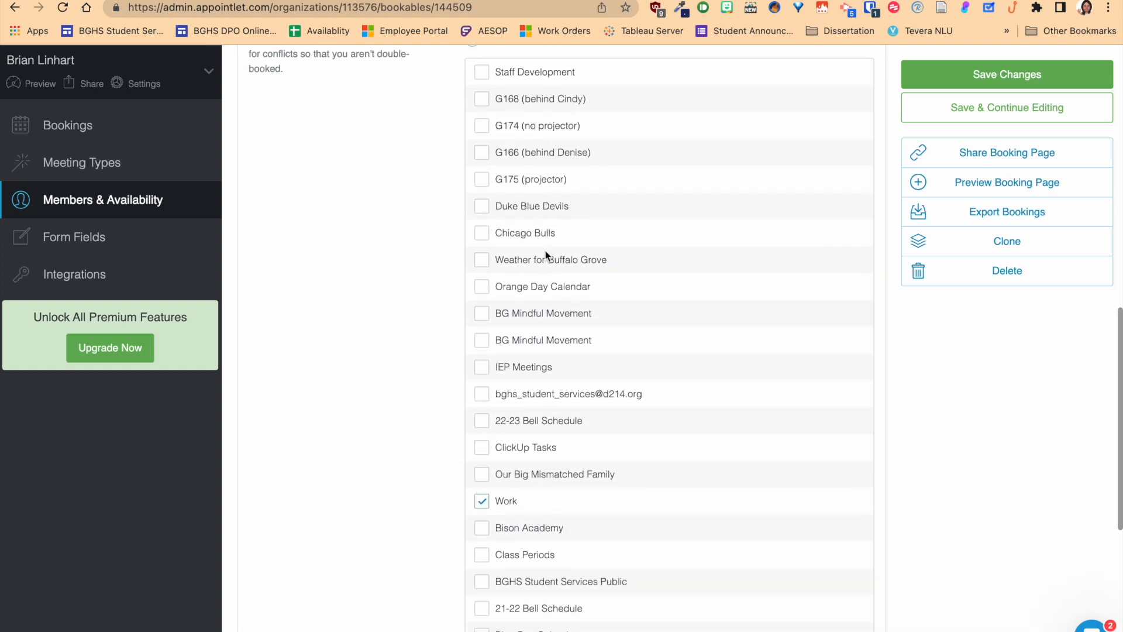
pyautogui.scroll(-4, 545, 251)
pyautogui.scroll(-1, 549, 480)
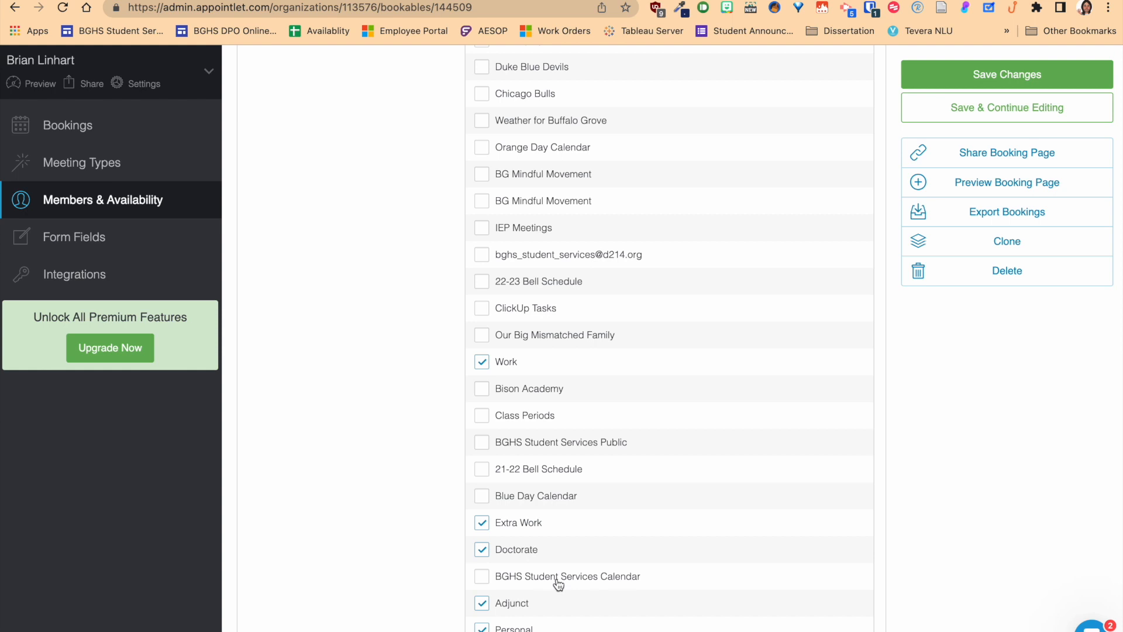
# - Save the member's calendar selection and reopen the member to expand the Available Hours & Meeting Types section
pyautogui.click(970, 74)
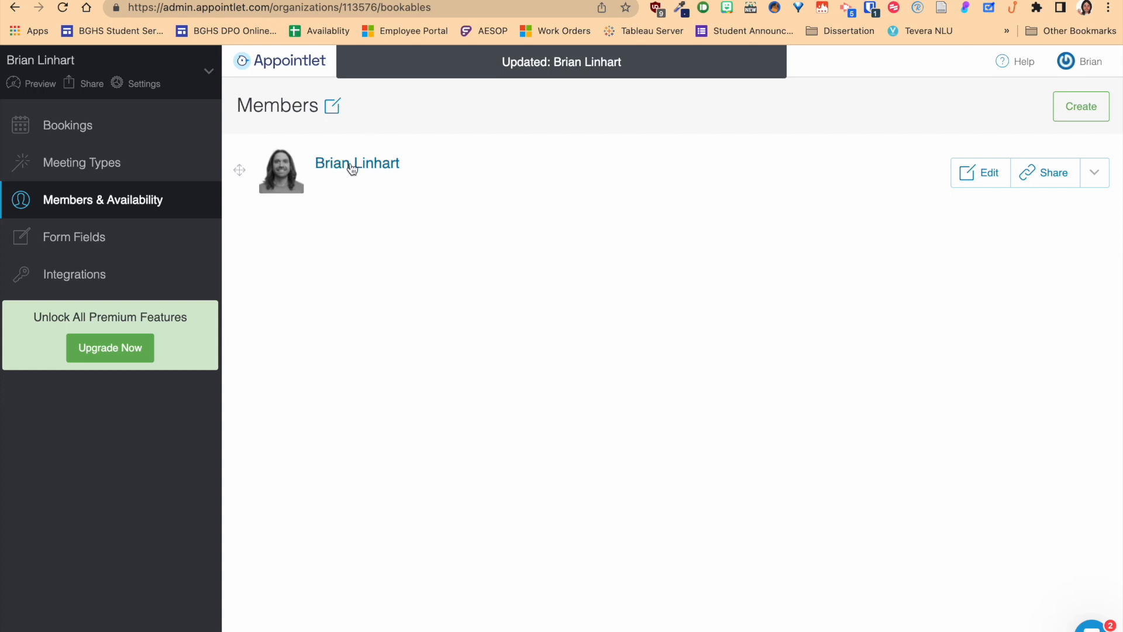
pyautogui.click(351, 166)
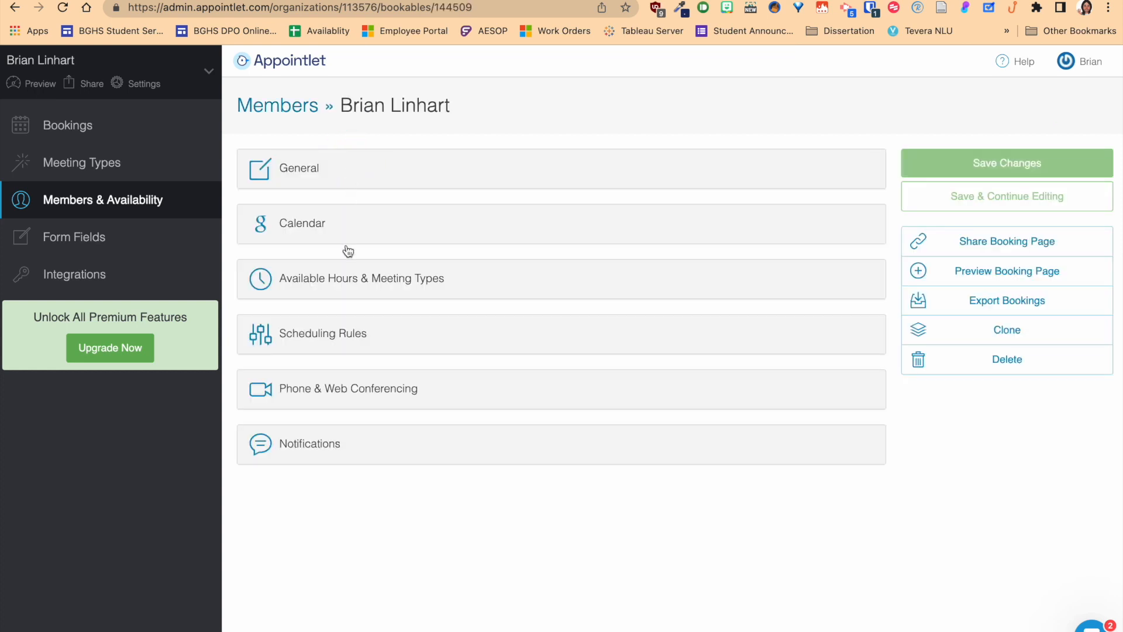
pyautogui.click(322, 276)
pyautogui.scroll(-3, 363, 302)
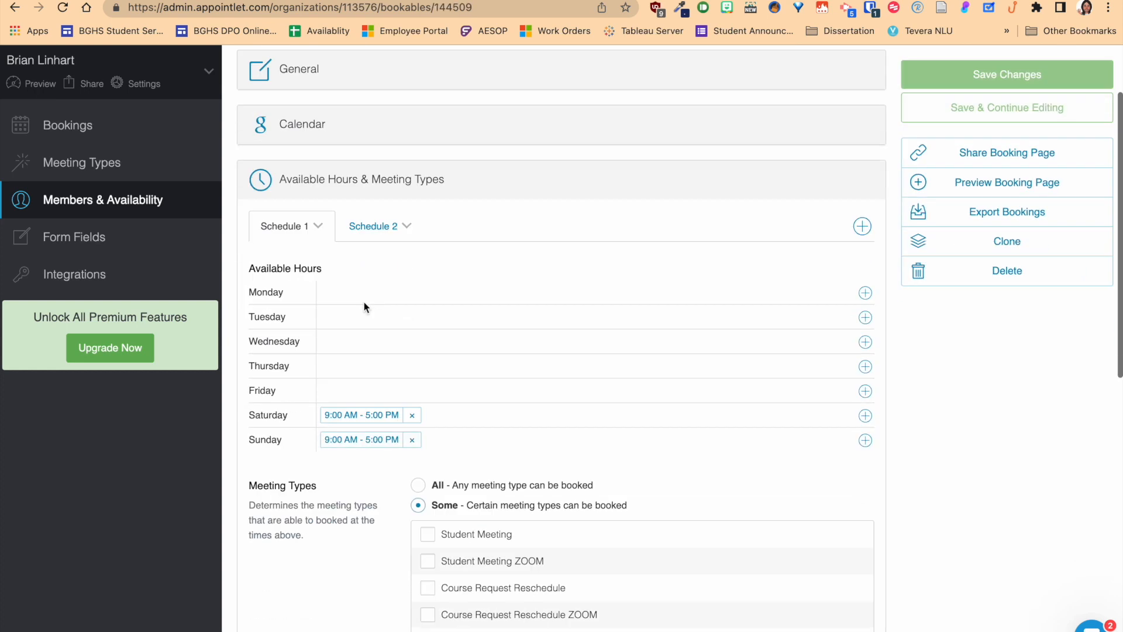
# - Review Schedule 2's weekday available hours and the meeting types that can be booked in it
pyautogui.click(371, 201)
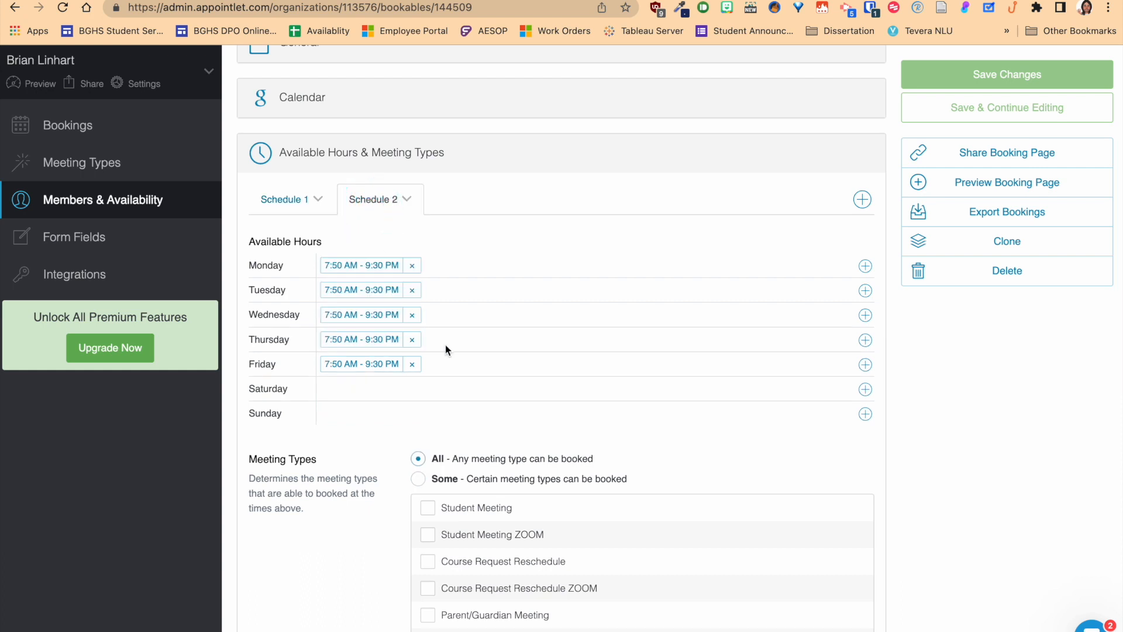
pyautogui.scroll(-1, 446, 350)
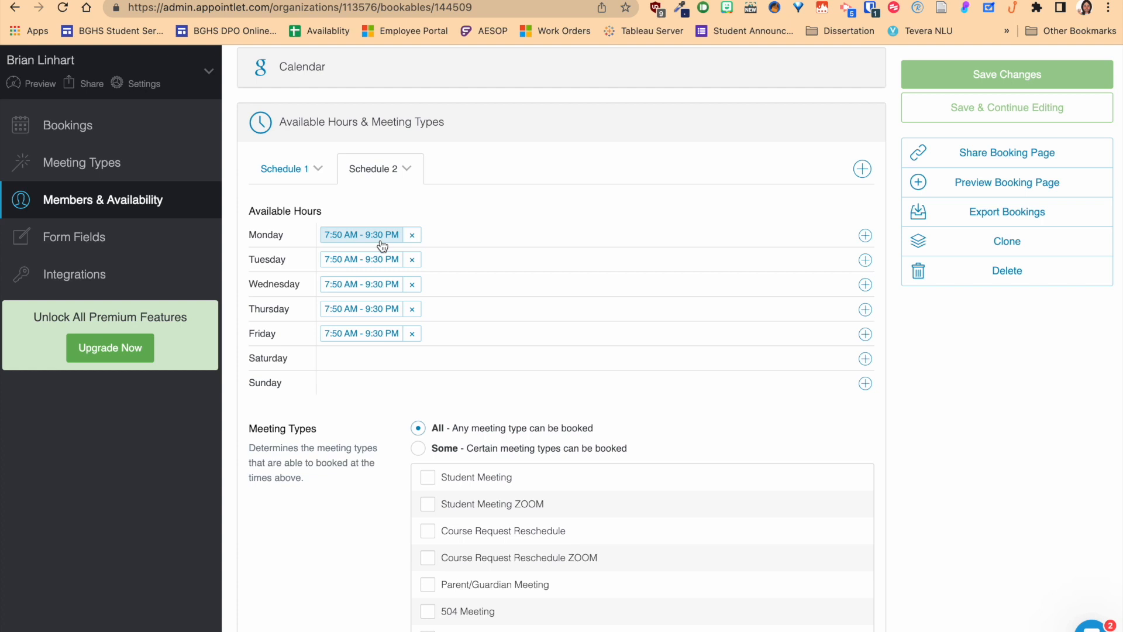
pyautogui.scroll(-2, 382, 245)
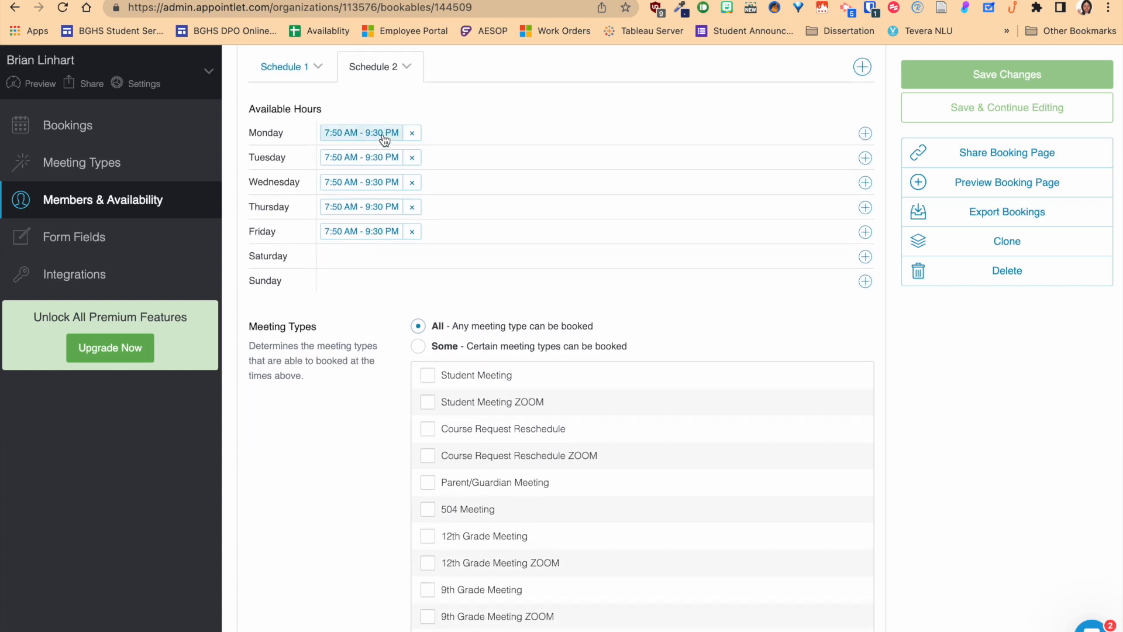
pyautogui.scroll(-2, 384, 142)
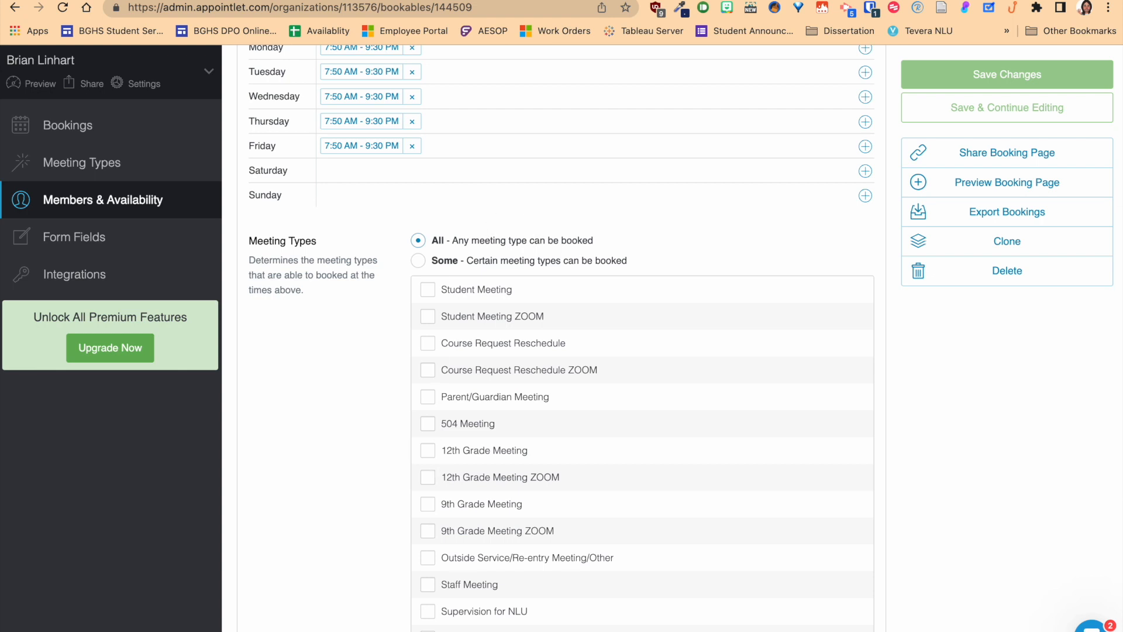
pyautogui.scroll(-1, 540, 422)
pyautogui.scroll(-2, 540, 422)
pyautogui.scroll(8, 541, 415)
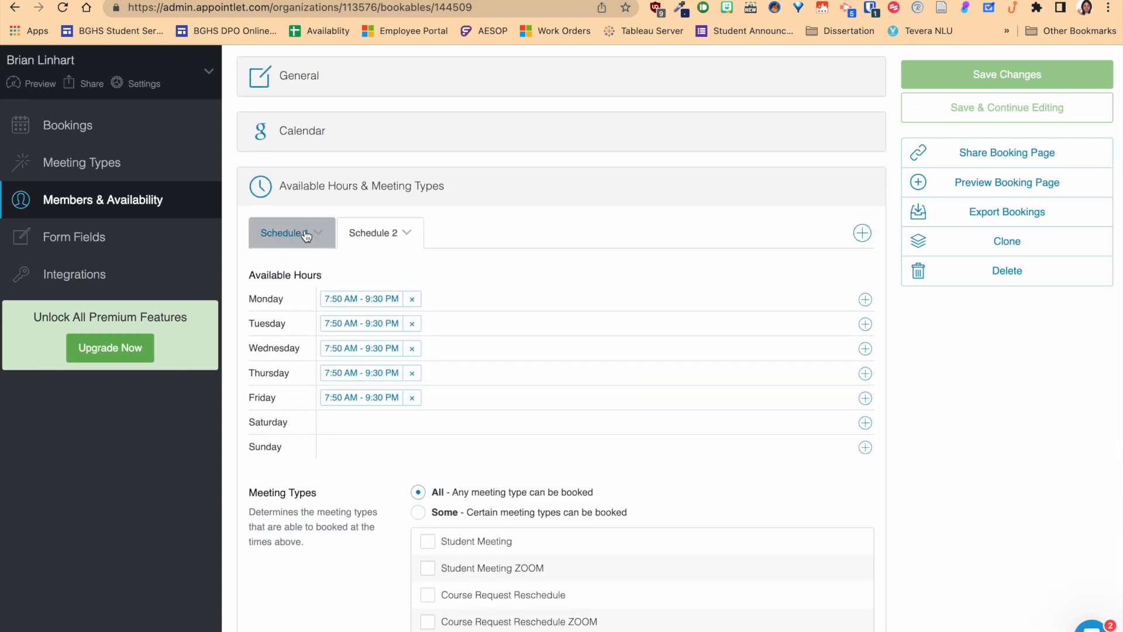
# - Review Schedule 1's weekend available hours and the specific meeting types it allows
pyautogui.click(305, 234)
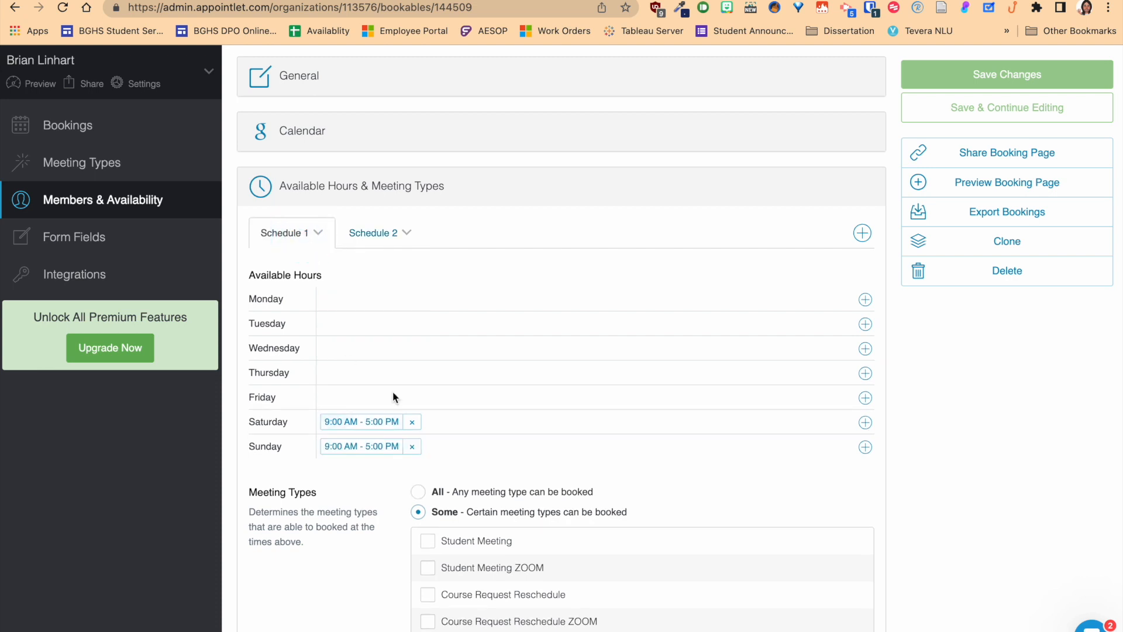
pyautogui.scroll(-7, 393, 395)
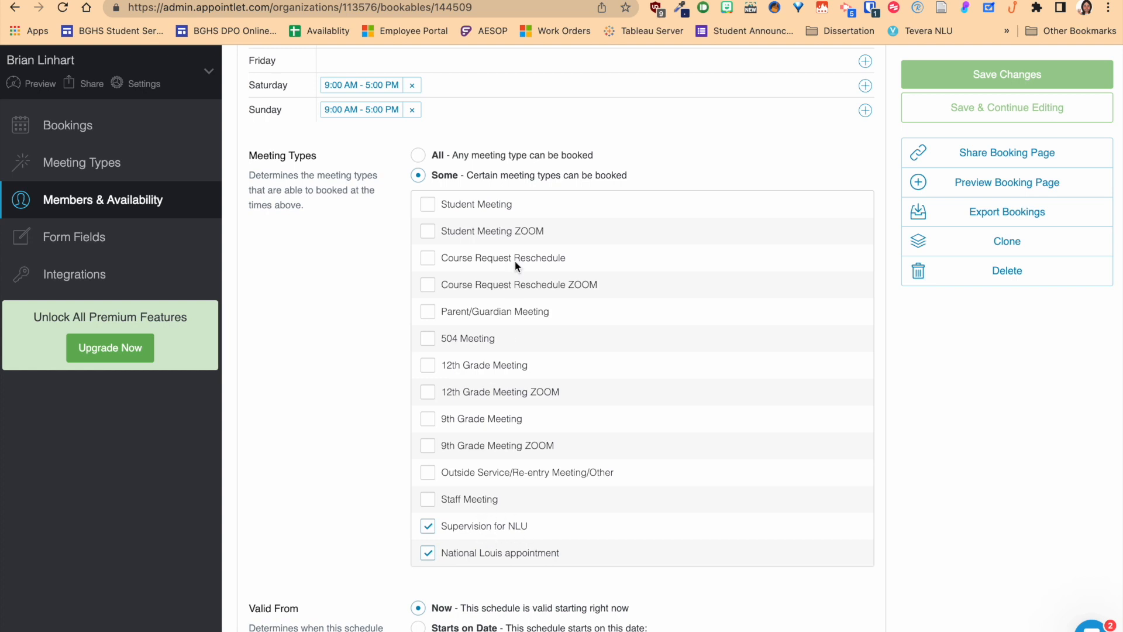
pyautogui.scroll(3, 501, 242)
pyautogui.scroll(5, 500, 241)
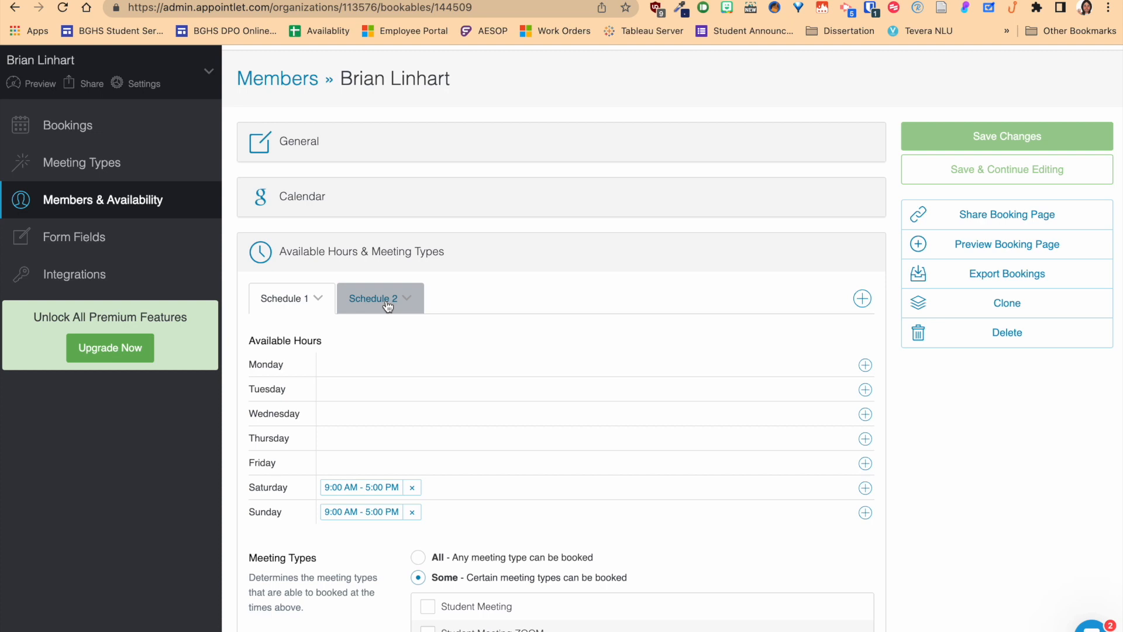
# - Add a third schedule with Wednesday available hours from 9:00 AM to 10:35 AM
pyautogui.click(861, 299)
pyautogui.click(463, 299)
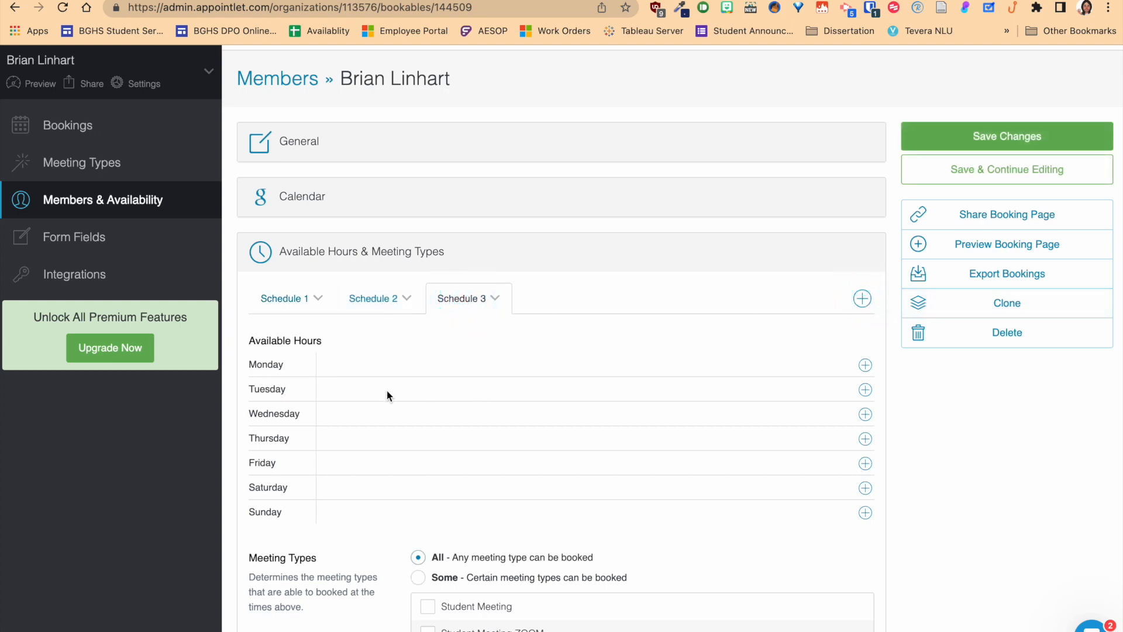
pyautogui.click(866, 415)
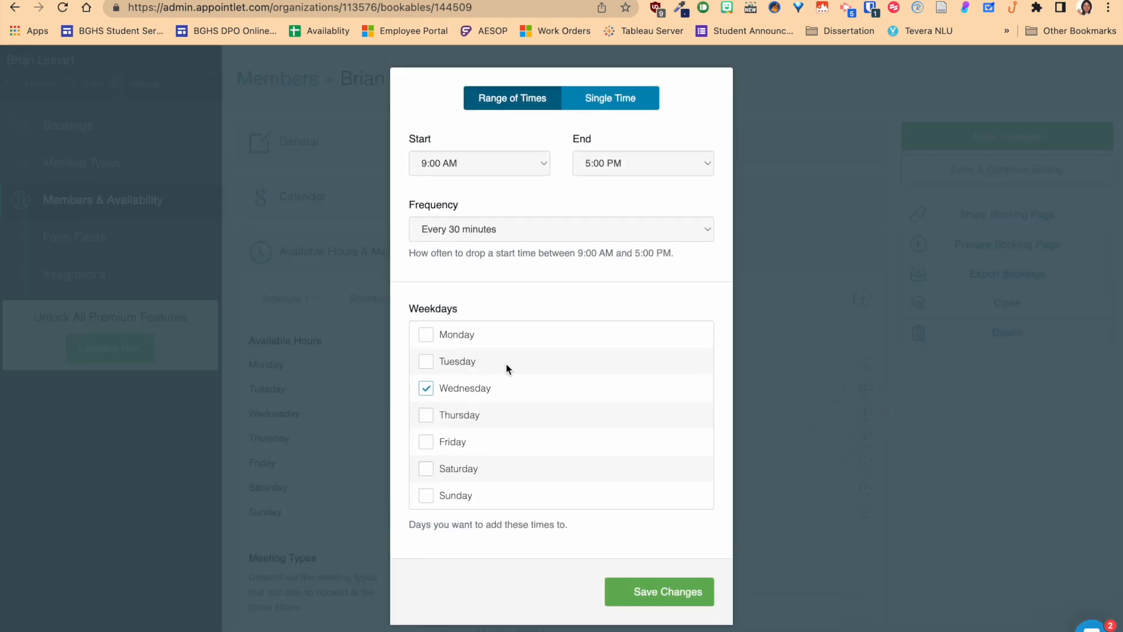
pyautogui.click(637, 155)
pyautogui.scroll(15, 638, 58)
pyautogui.scroll(5, 634, 37)
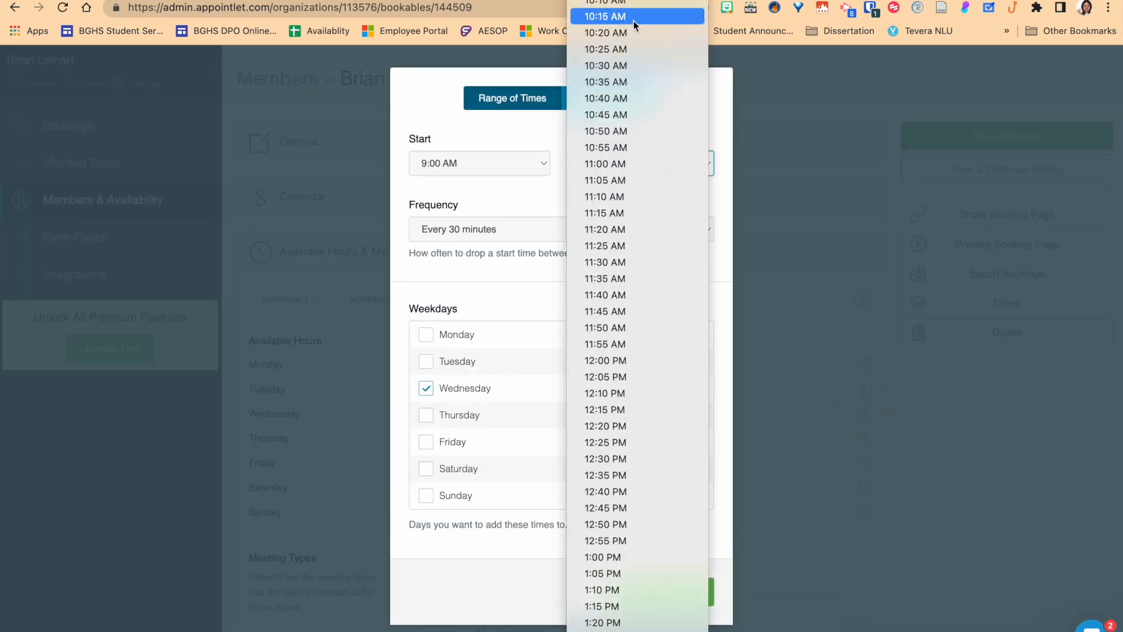
pyautogui.click(629, 79)
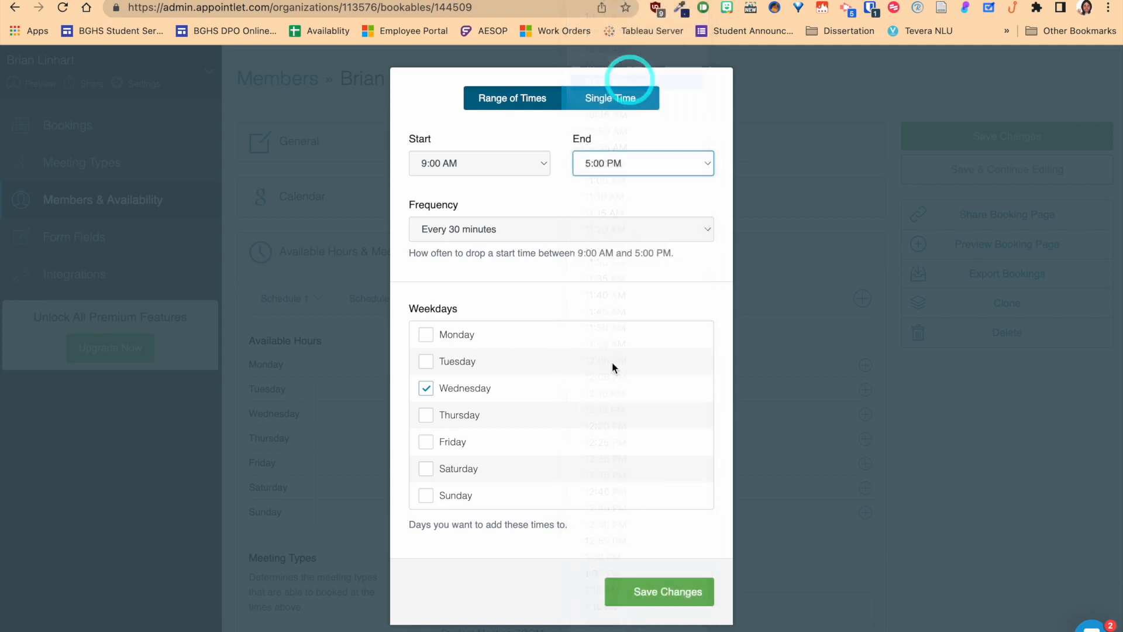
pyautogui.click(633, 593)
# - Limit Schedule 3's bookable meeting types to 9th Grade Meeting and 9th Grade Meeting ZOOM
pyautogui.scroll(-9, 509, 477)
pyautogui.scroll(1, 511, 457)
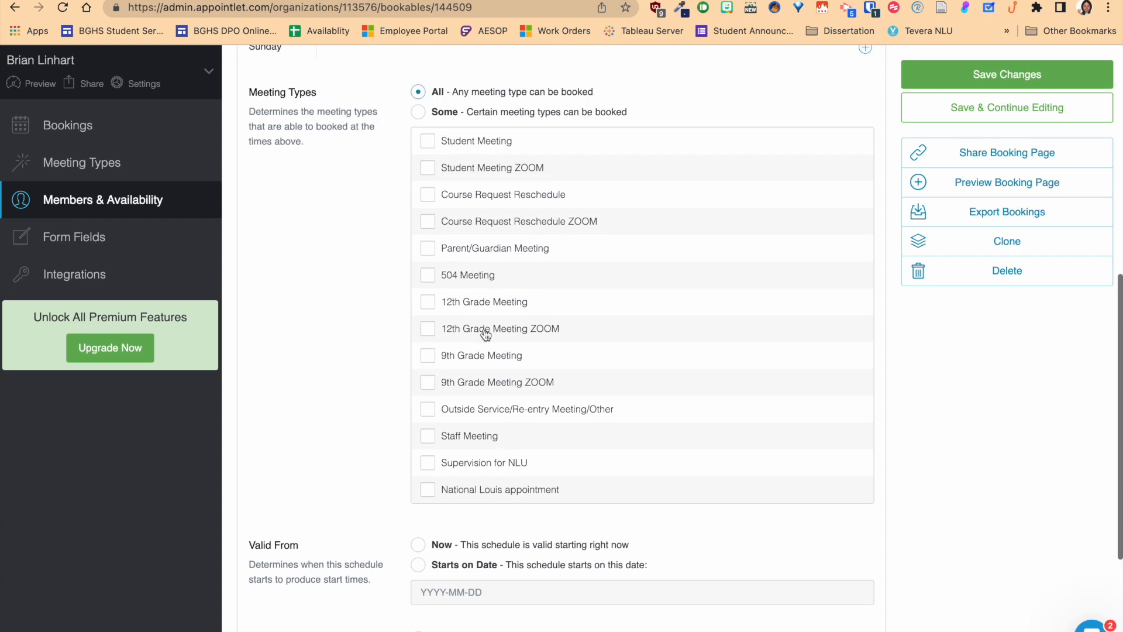
pyautogui.click(428, 355)
pyautogui.click(429, 384)
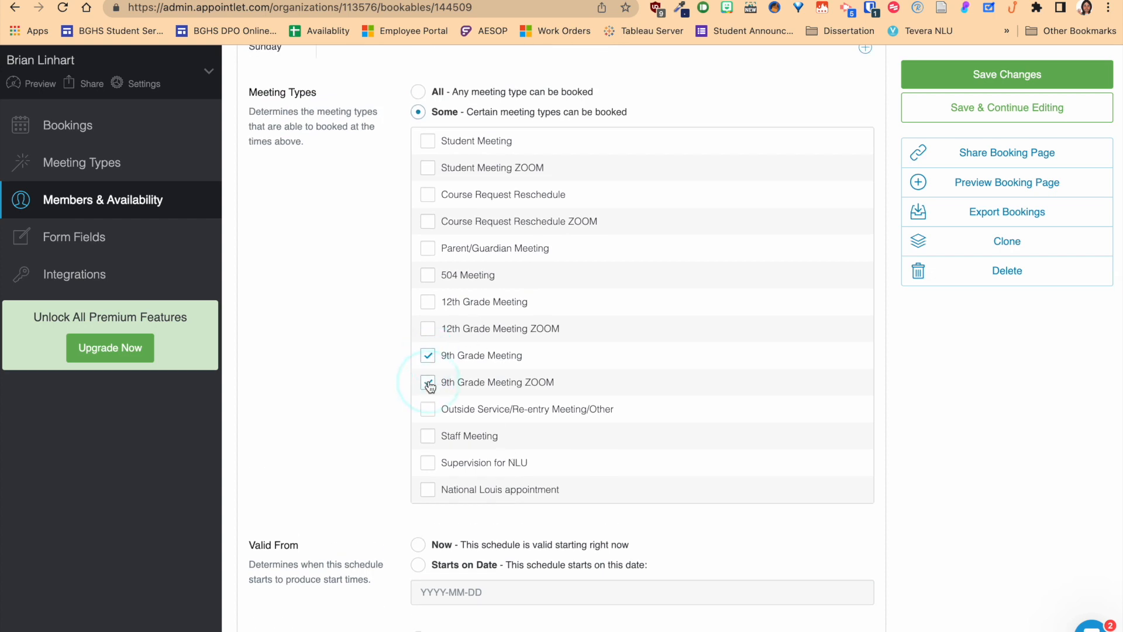
# - Compare the available hours of Schedule 2 with those of Schedule 3
pyautogui.scroll(3, 430, 385)
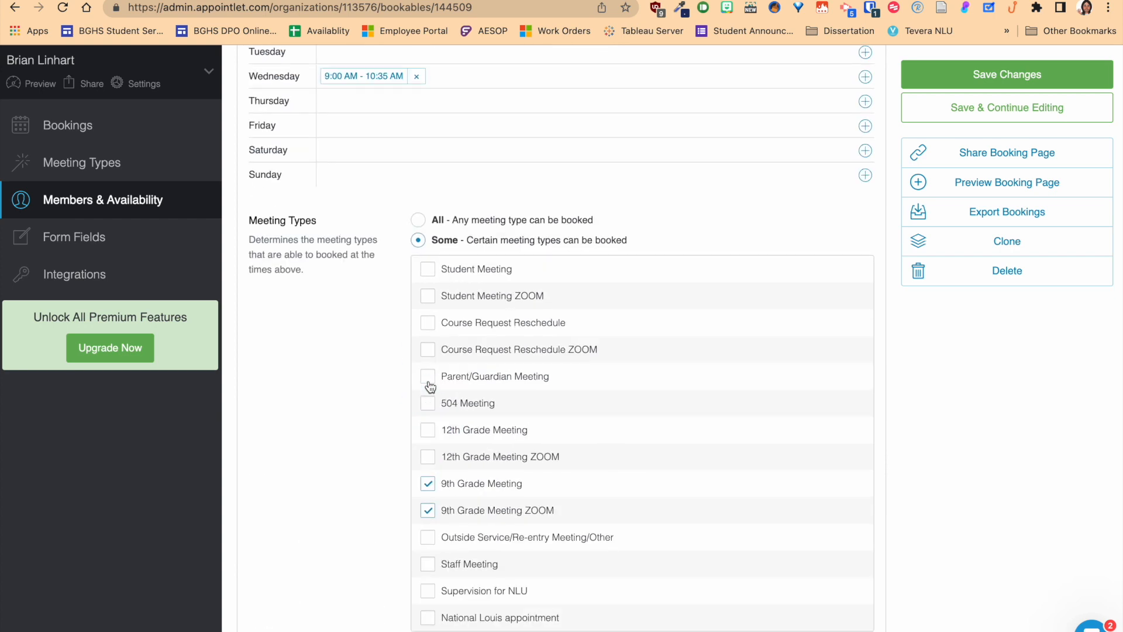
pyautogui.scroll(7, 430, 386)
pyautogui.click(379, 337)
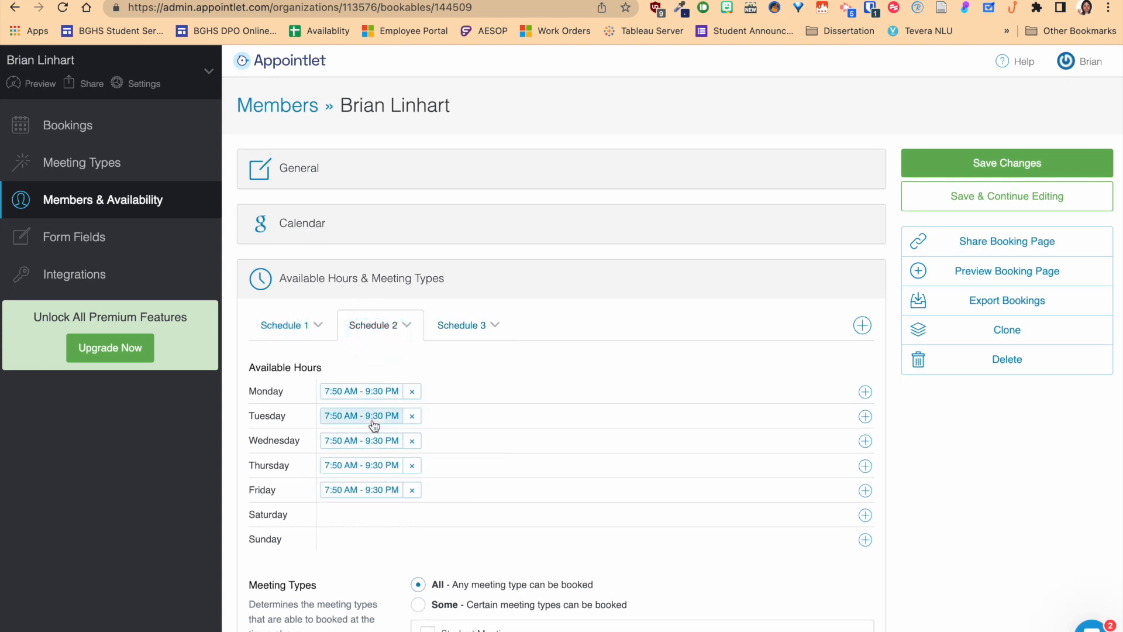
pyautogui.click(461, 325)
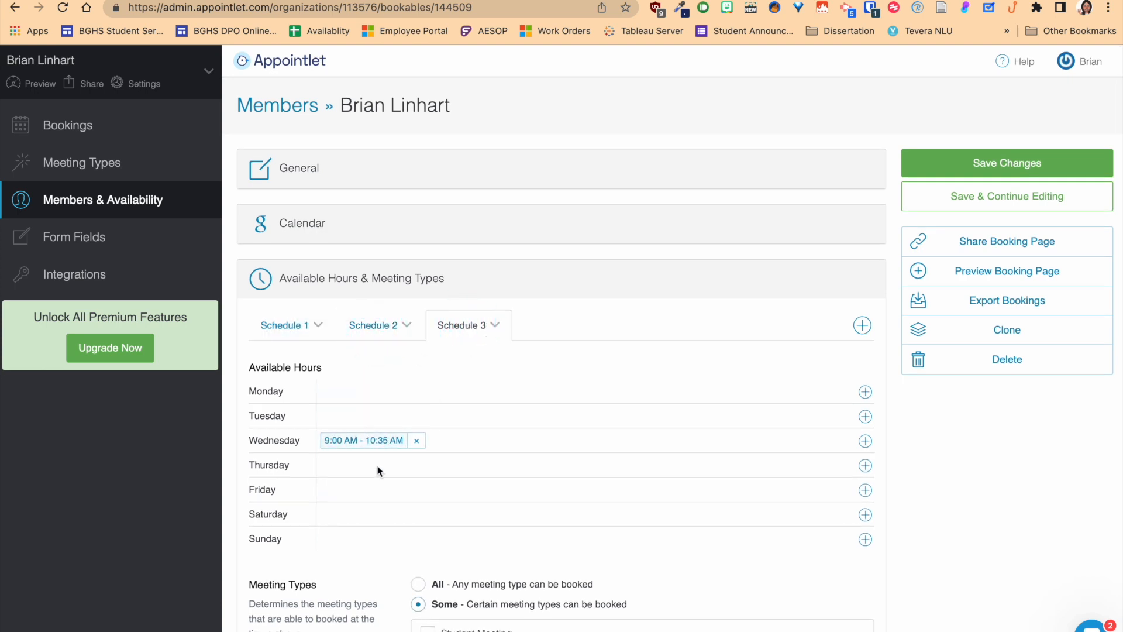
pyautogui.scroll(-2, 360, 450)
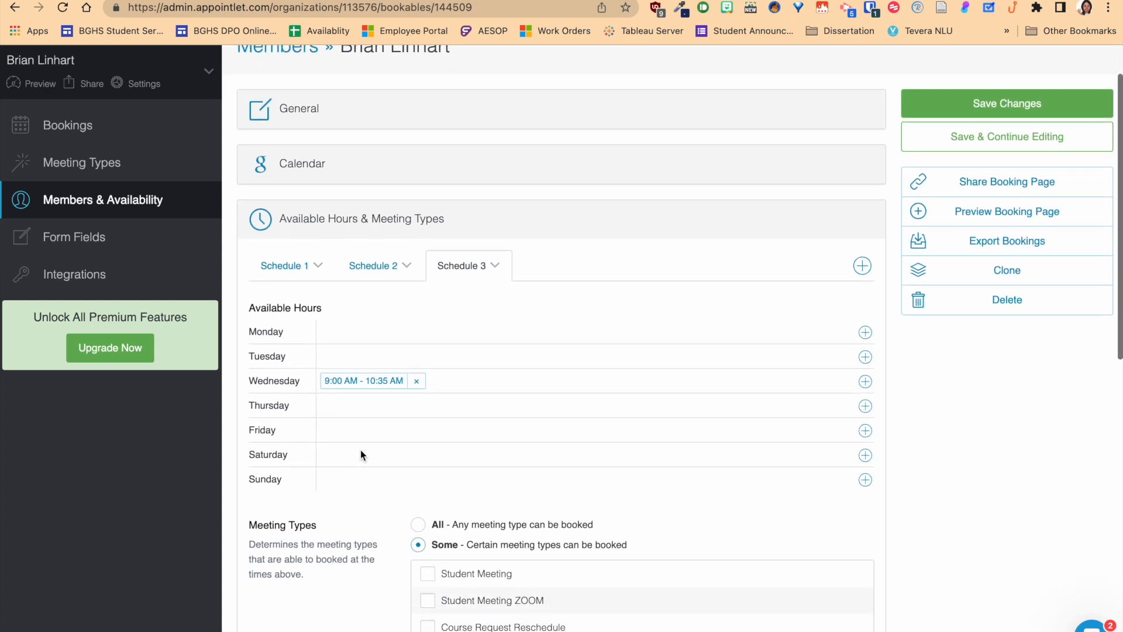
# - Remove the Wednesday hours from Schedule 3 and go to Form Fields, discarding the unsaved member changes
pyautogui.click(417, 383)
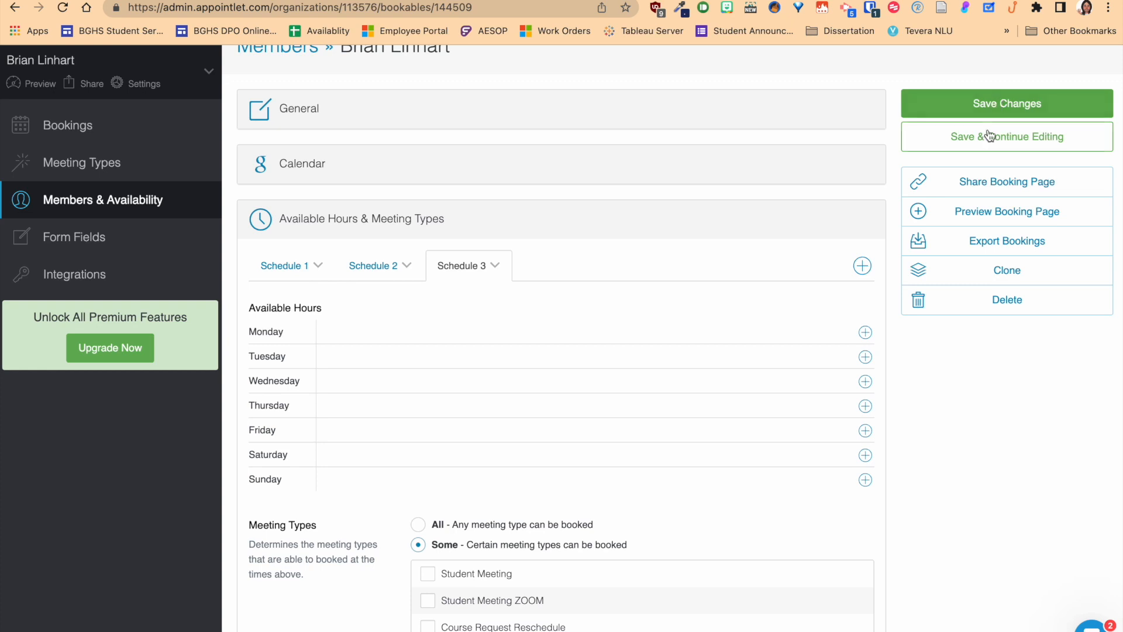
pyautogui.click(79, 239)
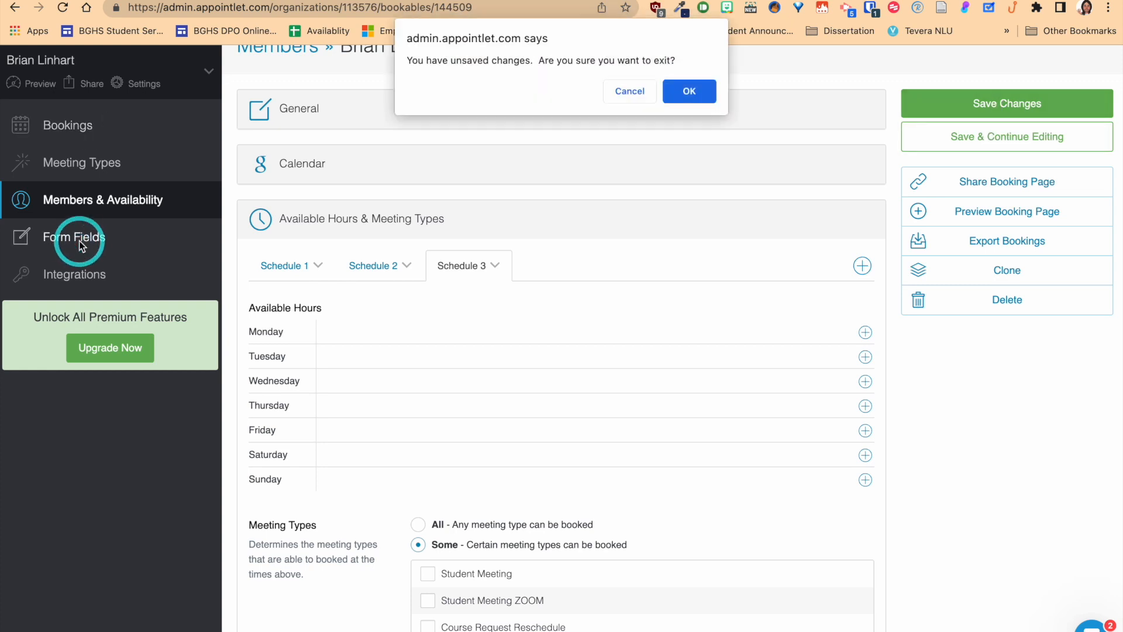
pyautogui.click(680, 89)
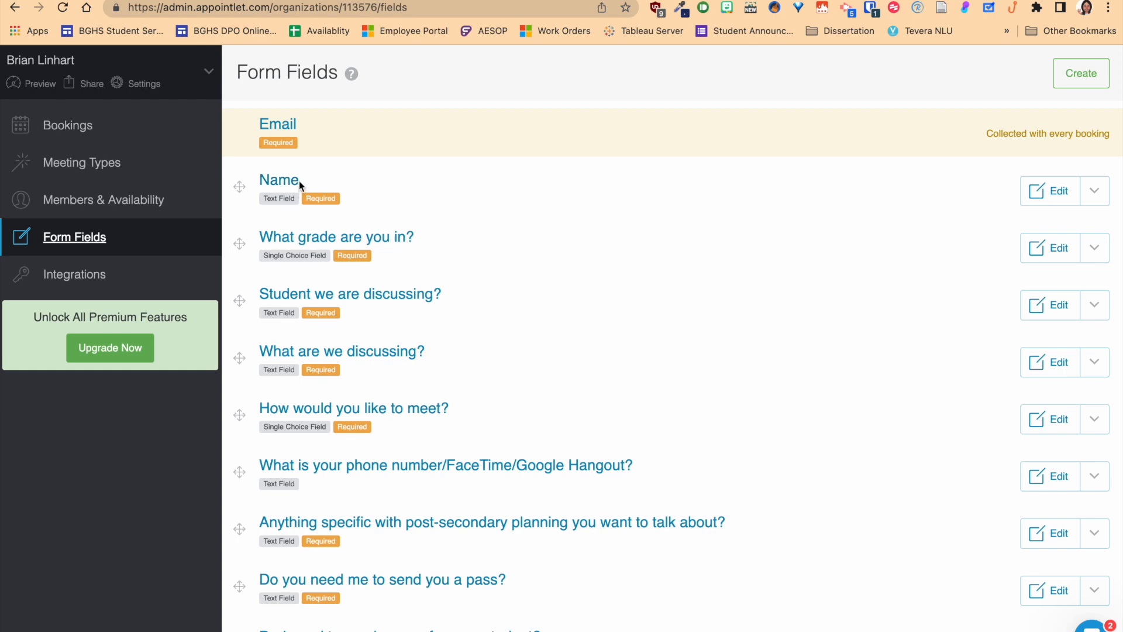
# - Examine the Name form field's options and the meeting types it is displayed for, and save the field
pyautogui.click(1060, 192)
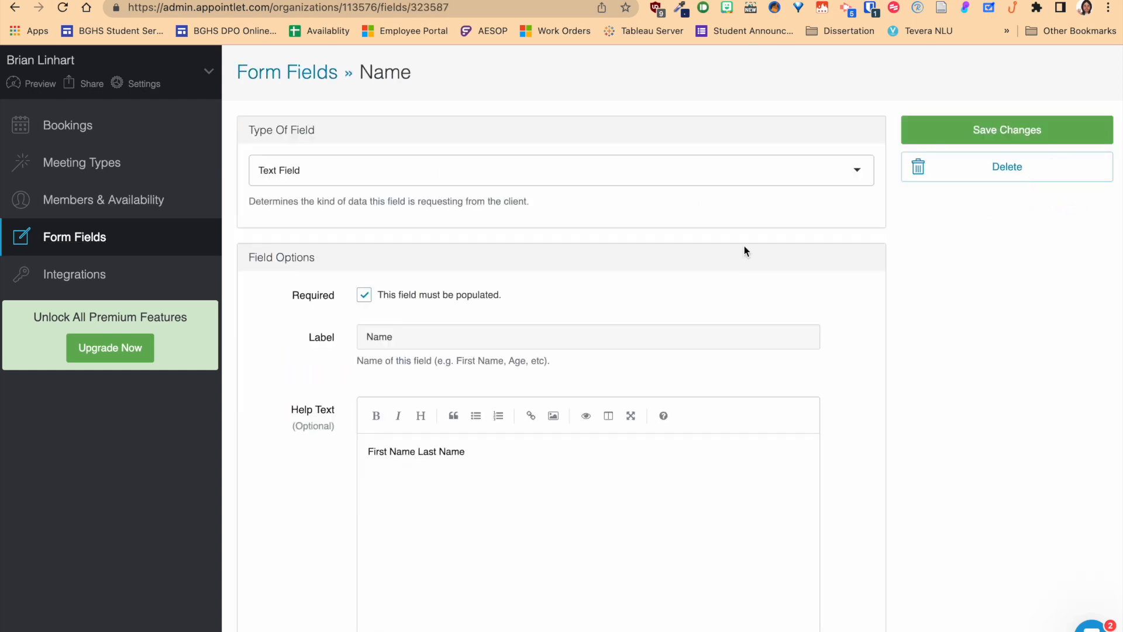
pyautogui.scroll(-5, 482, 338)
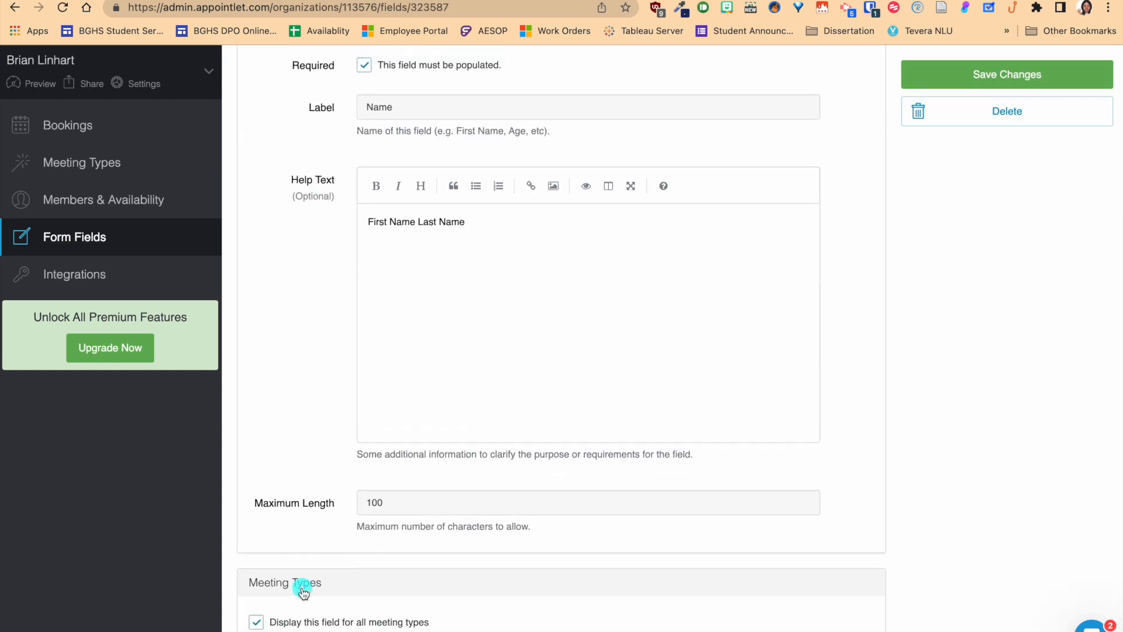
pyautogui.click(302, 590)
pyautogui.scroll(-7, 302, 589)
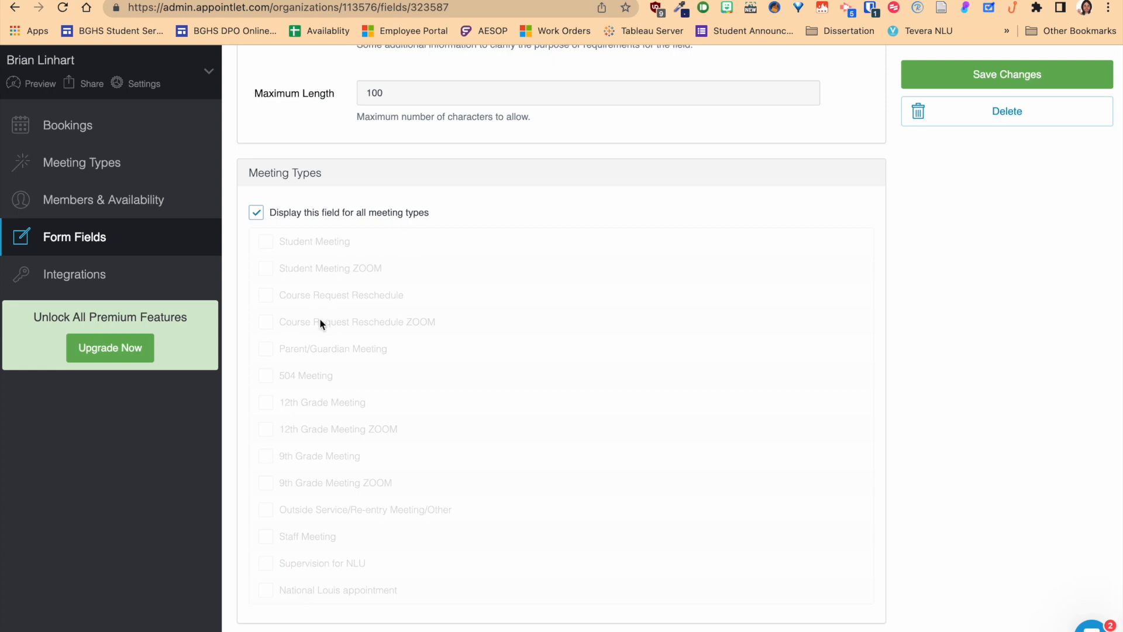
pyautogui.click(989, 72)
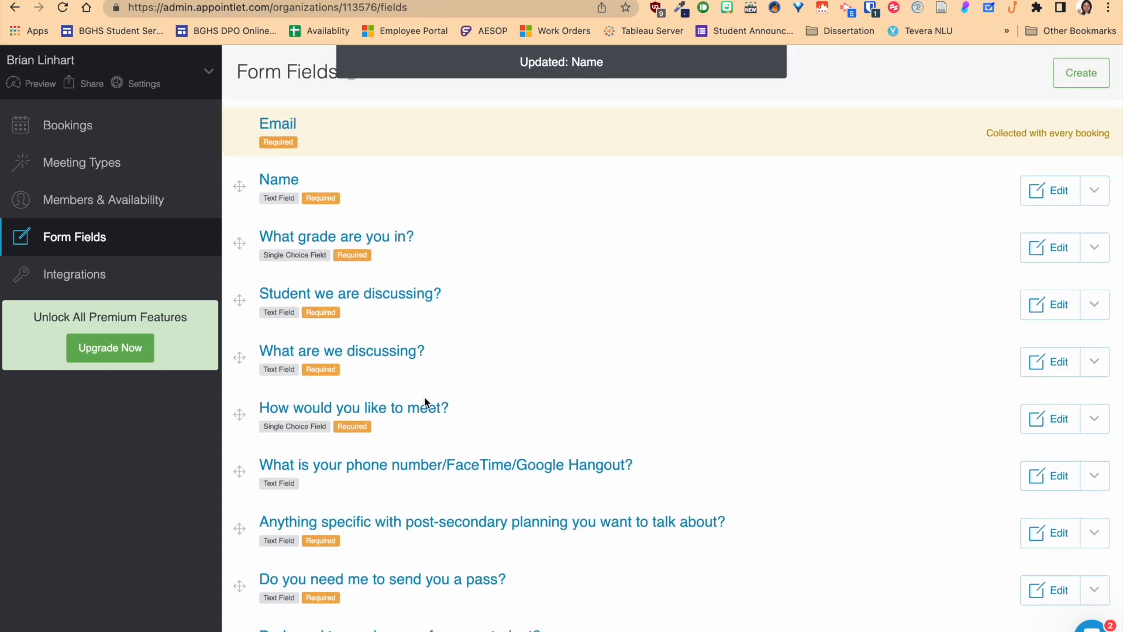
# - Examine the choices, help text and meeting types of the "Do I need to send a pass for your student?" field, and save it
pyautogui.scroll(1, 506, 456)
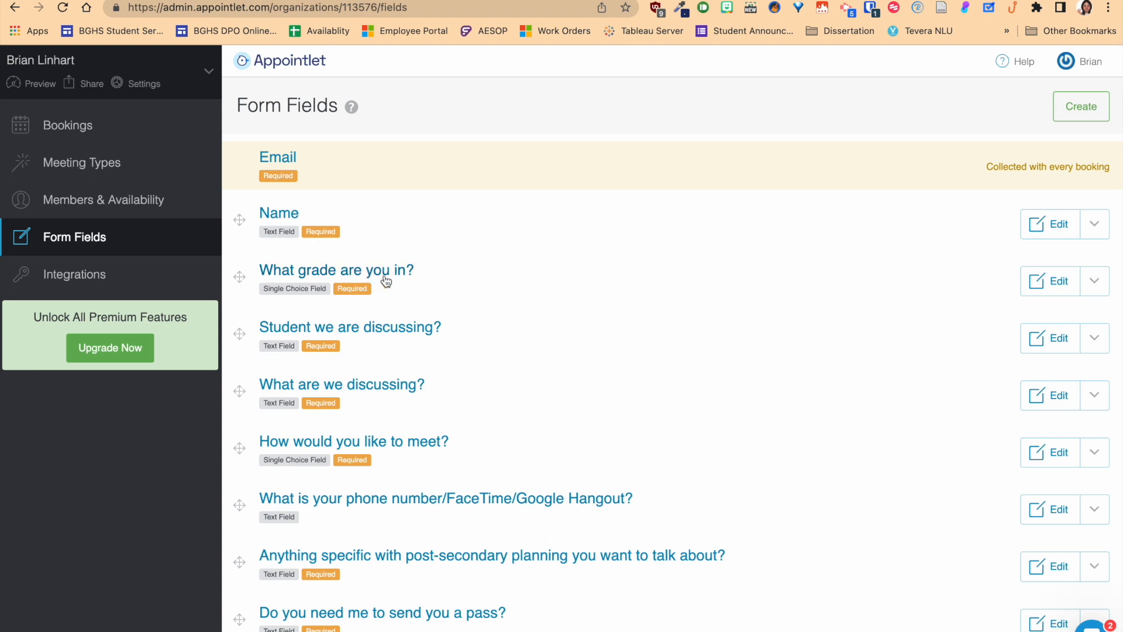
pyautogui.scroll(-1, 431, 512)
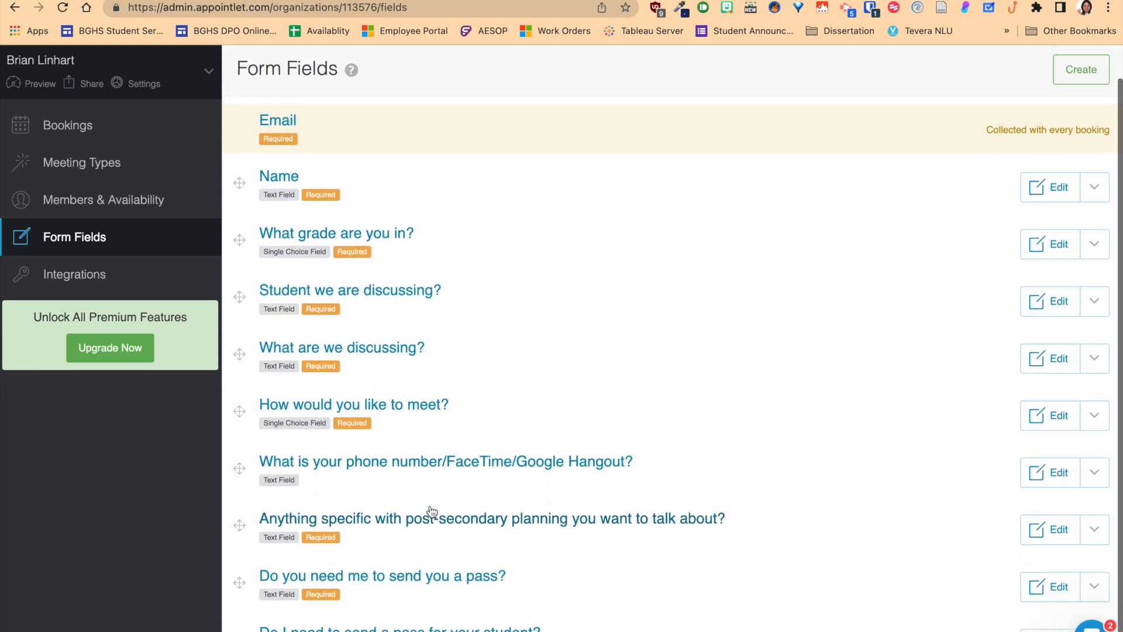
pyautogui.click(433, 627)
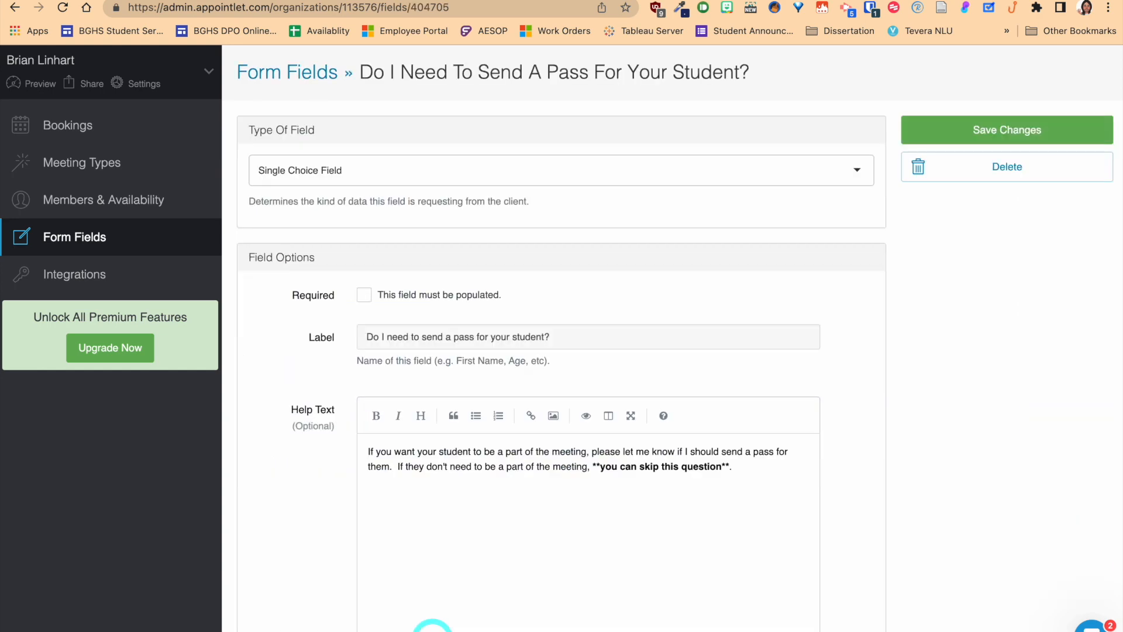
pyautogui.scroll(-6, 551, 348)
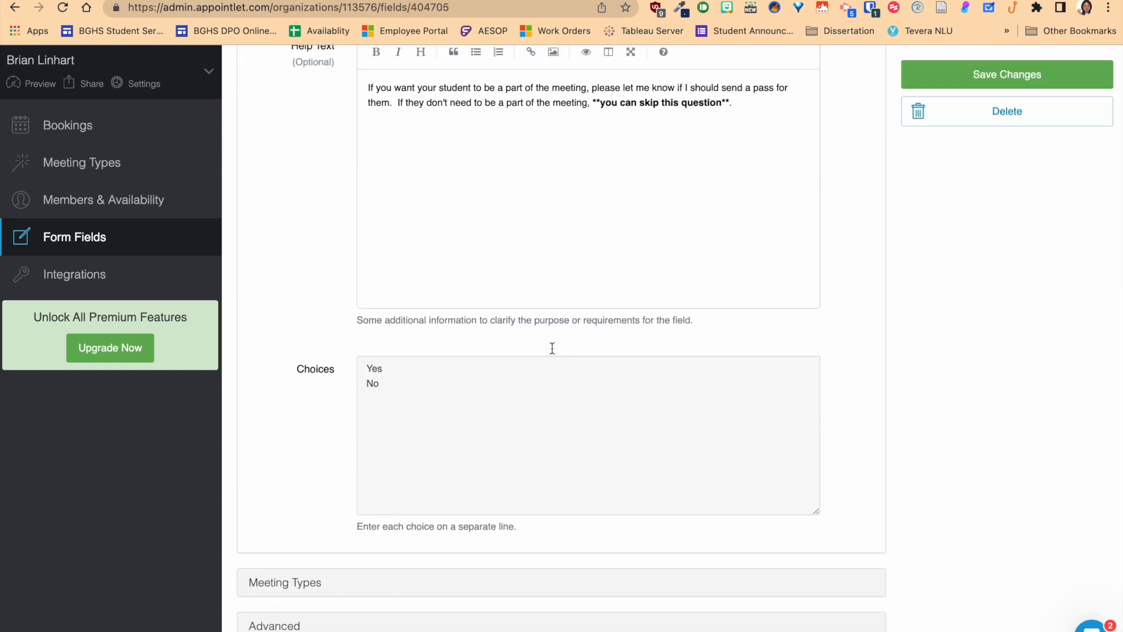
pyautogui.click(275, 582)
pyautogui.scroll(-8, 278, 587)
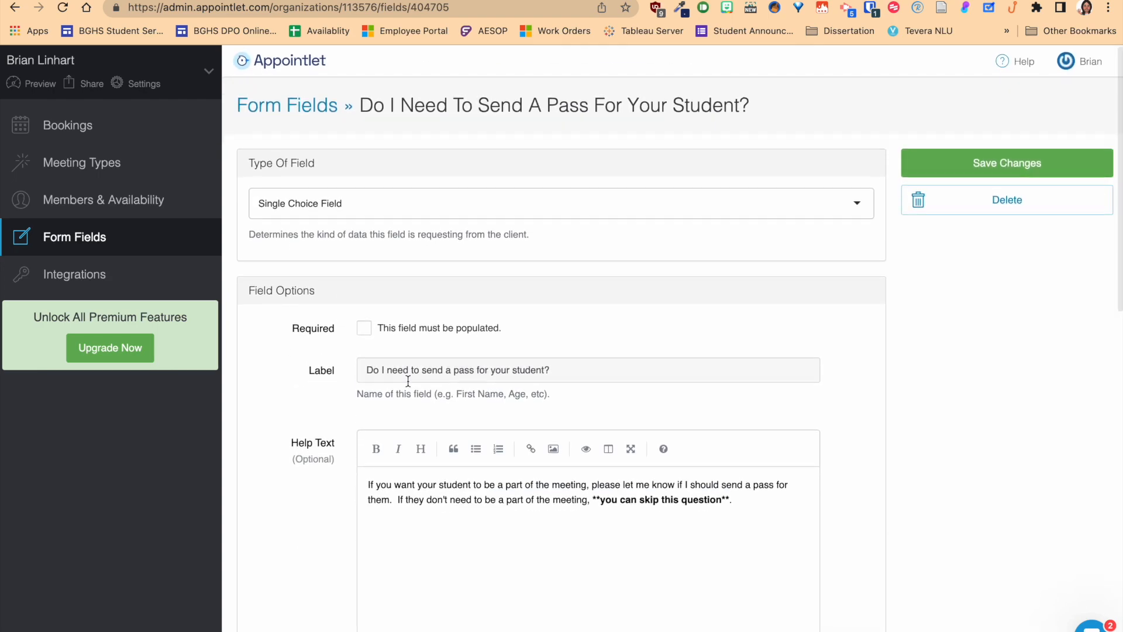
pyautogui.scroll(-1, 603, 503)
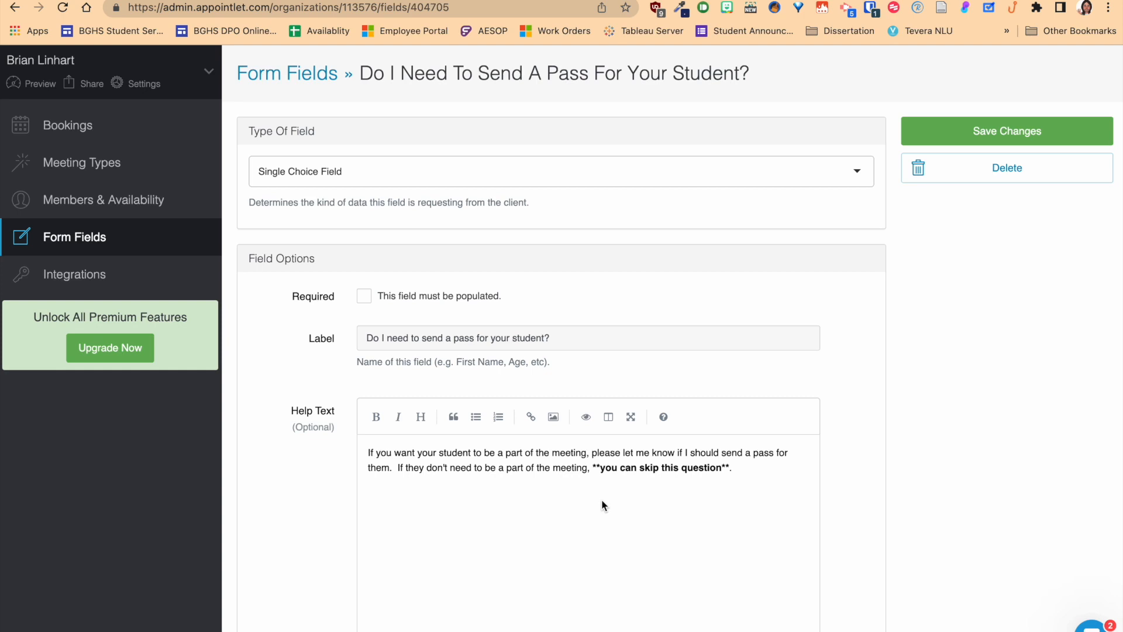
pyautogui.click(976, 133)
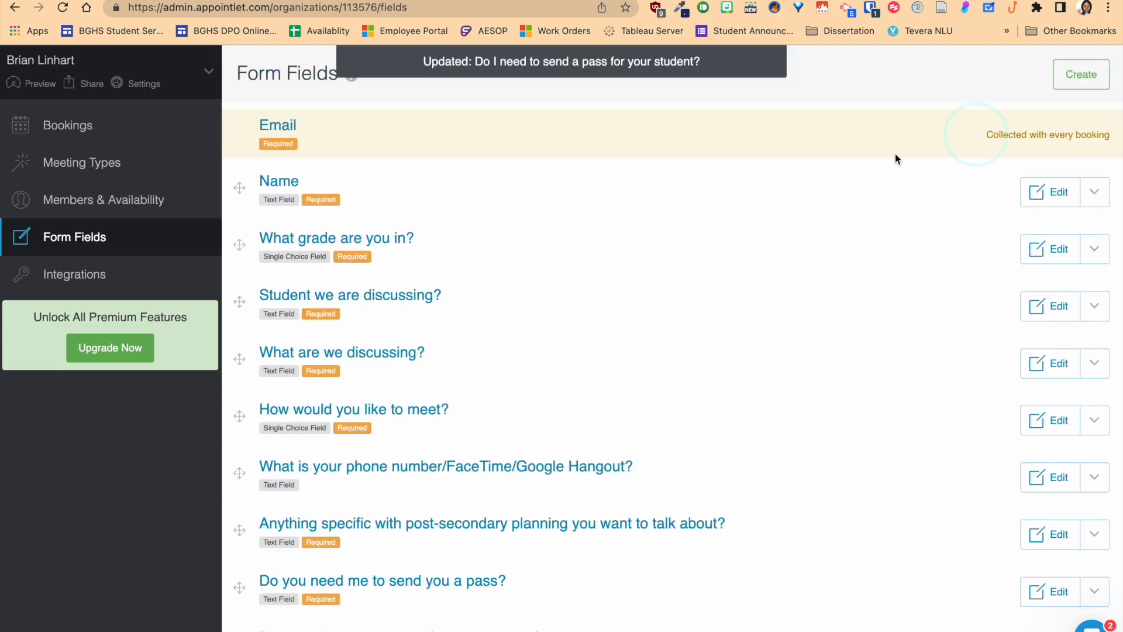
# - Examine the help text, choices and meeting types of the "How would you like to meet?" form field, and save it
pyautogui.scroll(-1, 326, 328)
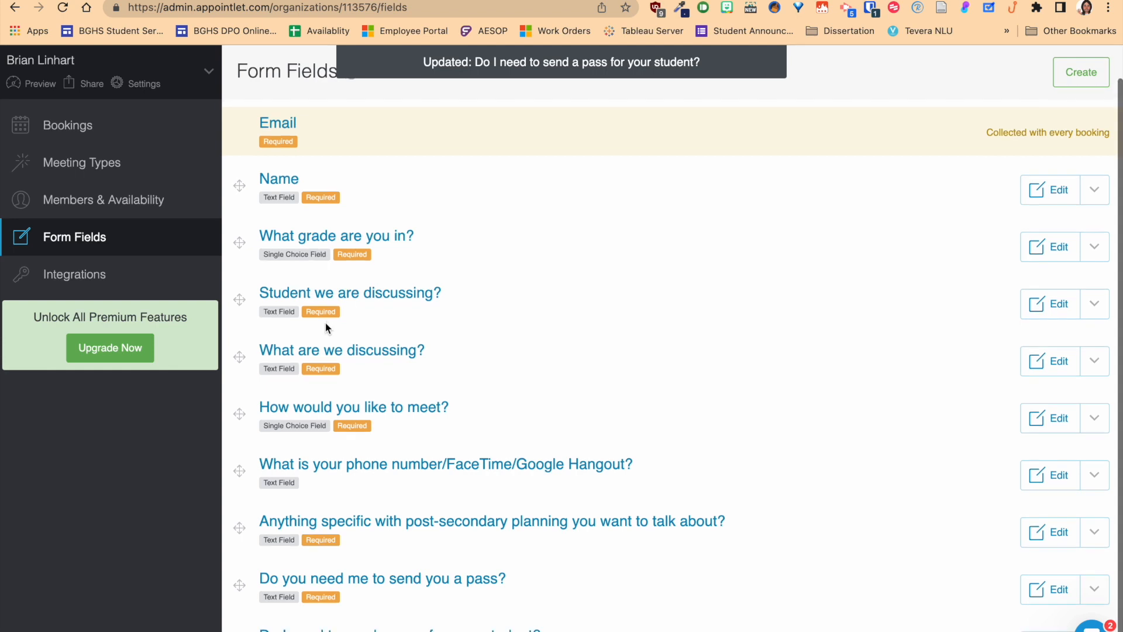
pyautogui.scroll(-1, 326, 328)
pyautogui.scroll(1, 326, 328)
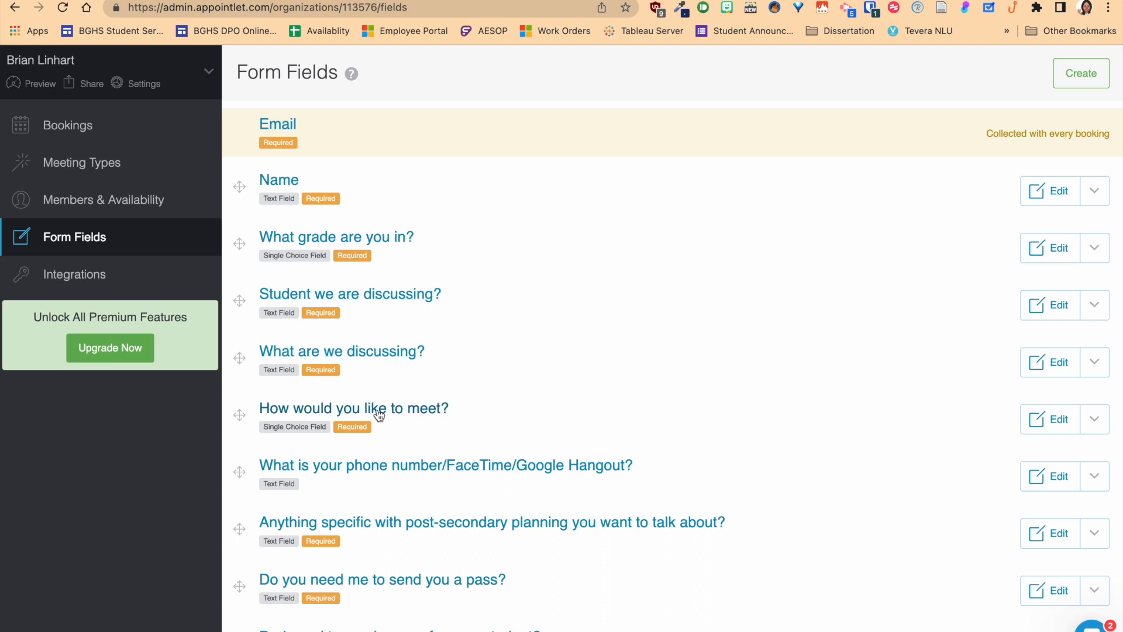
pyautogui.click(379, 415)
pyautogui.scroll(-5, 377, 415)
pyautogui.scroll(-2, 377, 414)
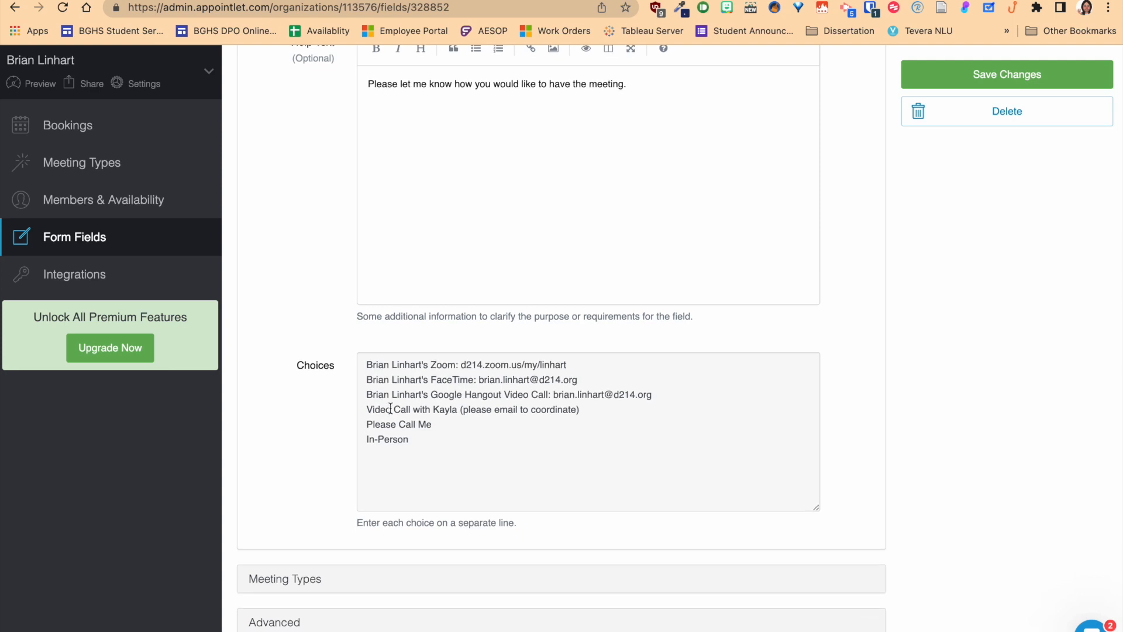
pyautogui.scroll(6, 585, 407)
pyautogui.scroll(-13, 265, 592)
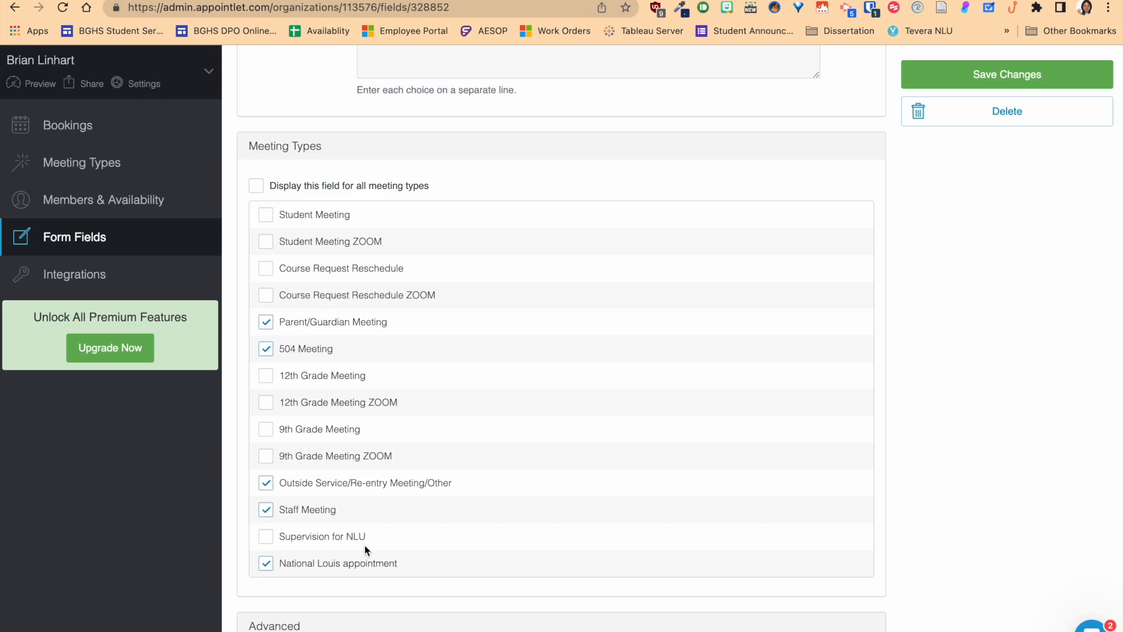
pyautogui.scroll(13, 365, 541)
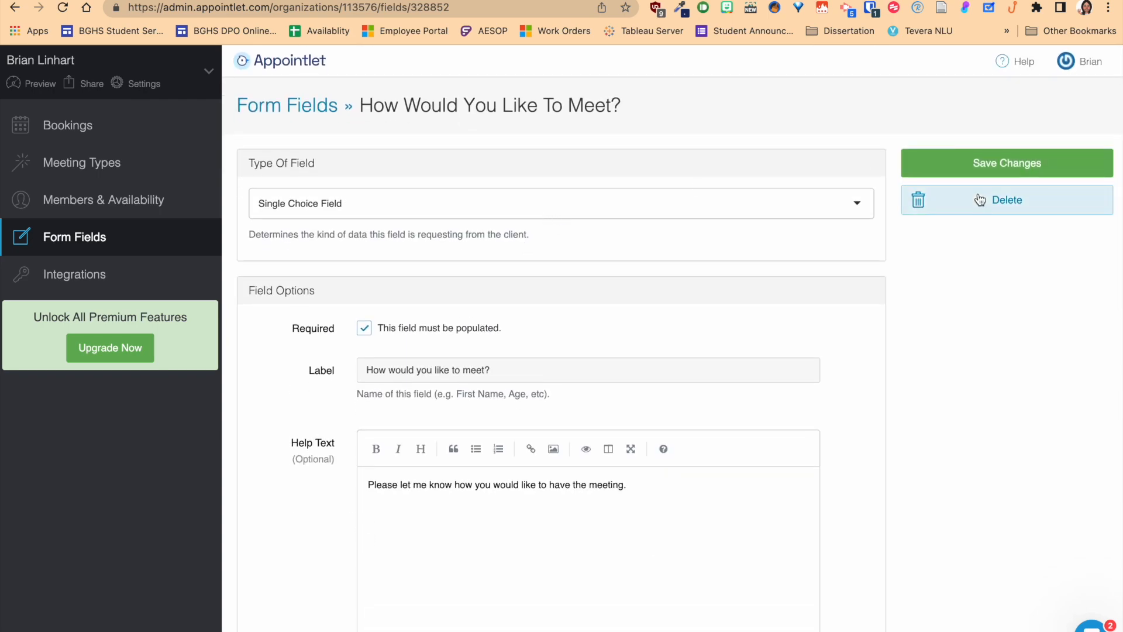
pyautogui.click(991, 165)
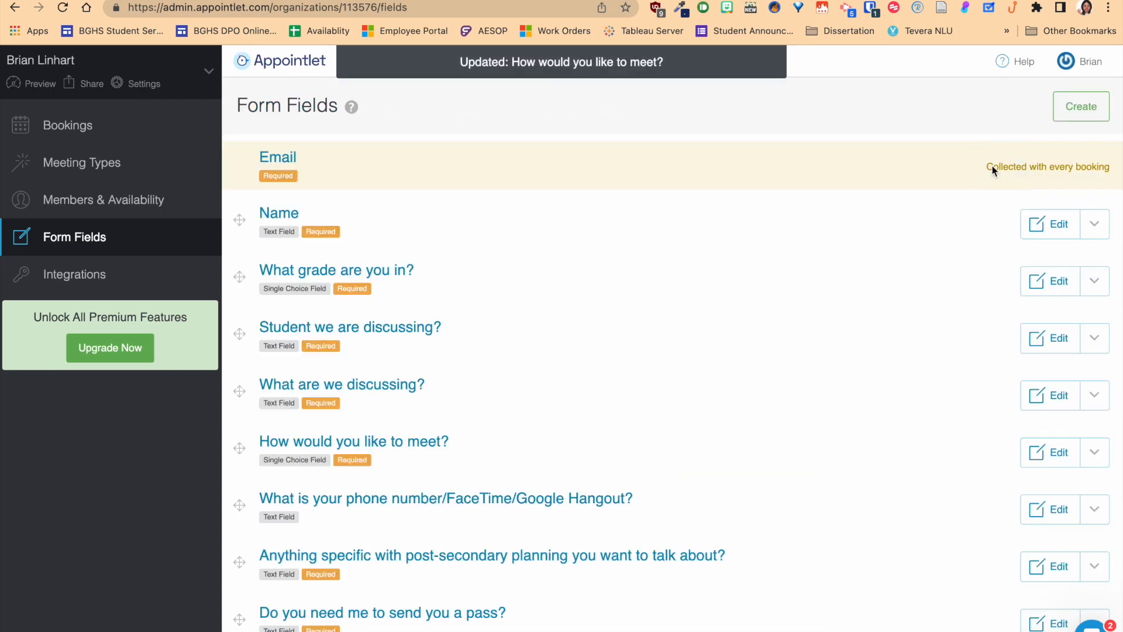
# - Review the payment, Zapier and web conferencing services offered under Integrations
pyautogui.click(75, 270)
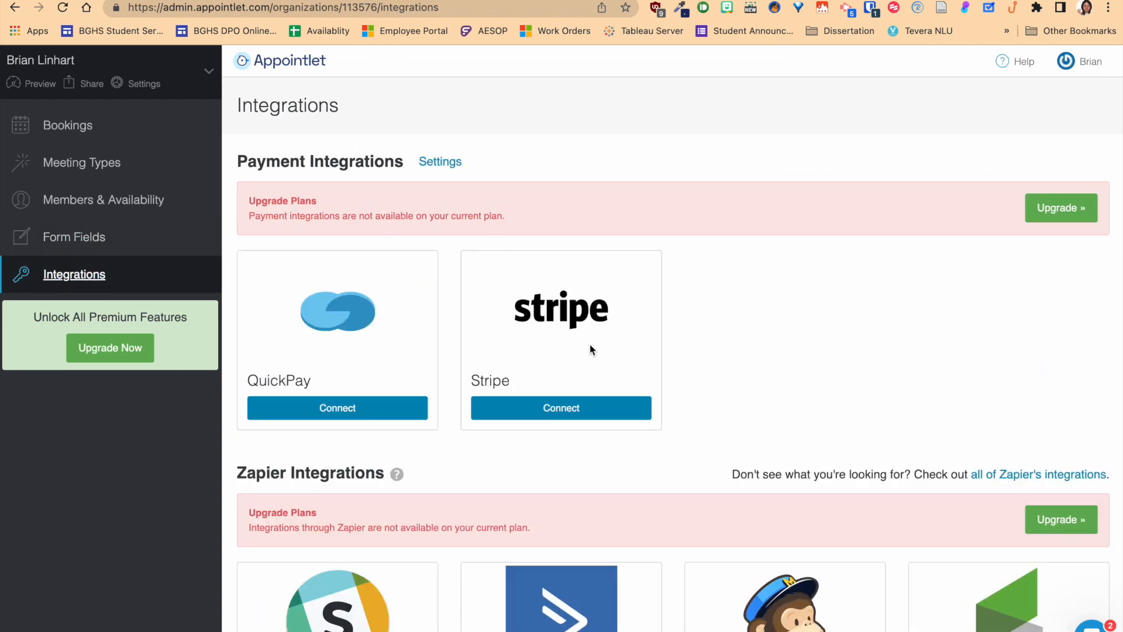
pyautogui.scroll(-3, 590, 345)
pyautogui.scroll(-10, 590, 331)
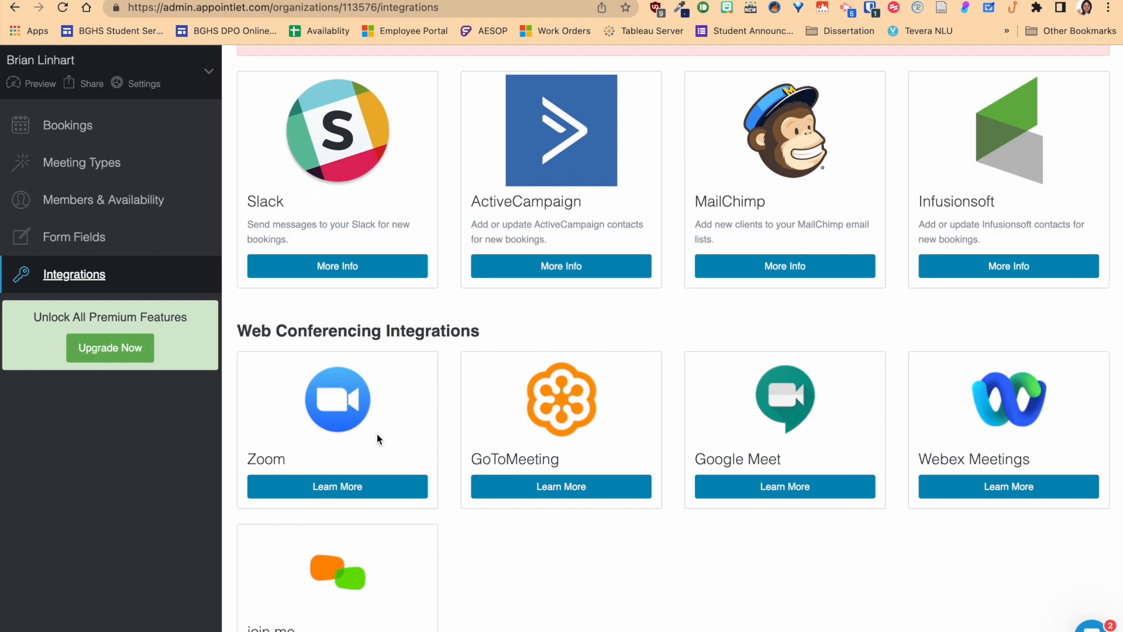
pyautogui.scroll(-1, 377, 433)
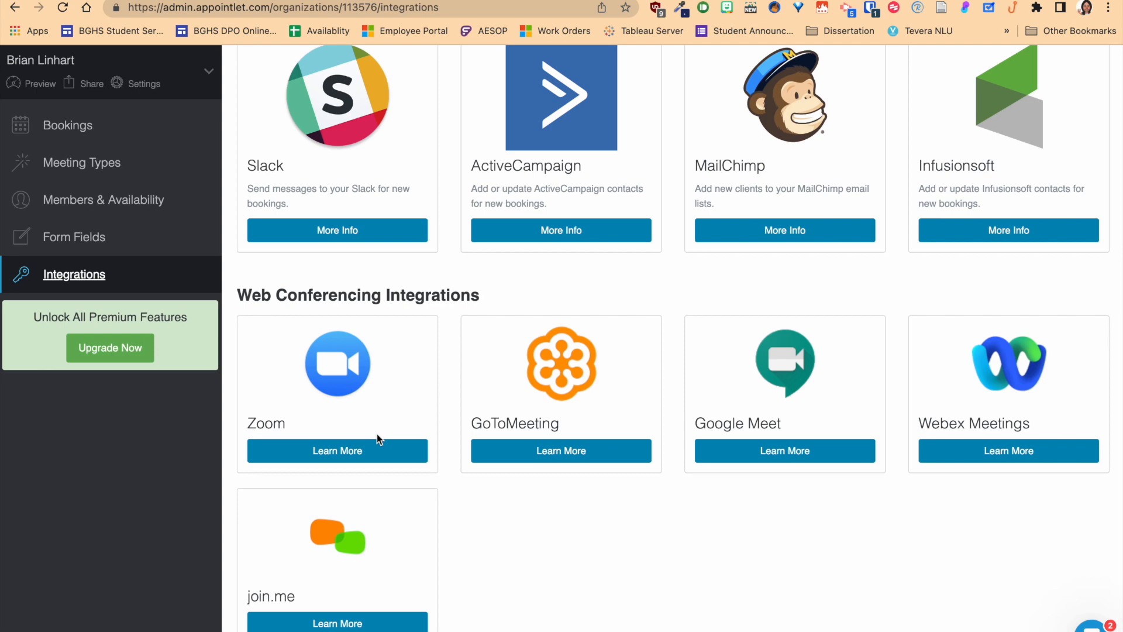
pyautogui.scroll(10, 359, 431)
pyautogui.scroll(-3, 350, 447)
pyautogui.scroll(-5, 349, 447)
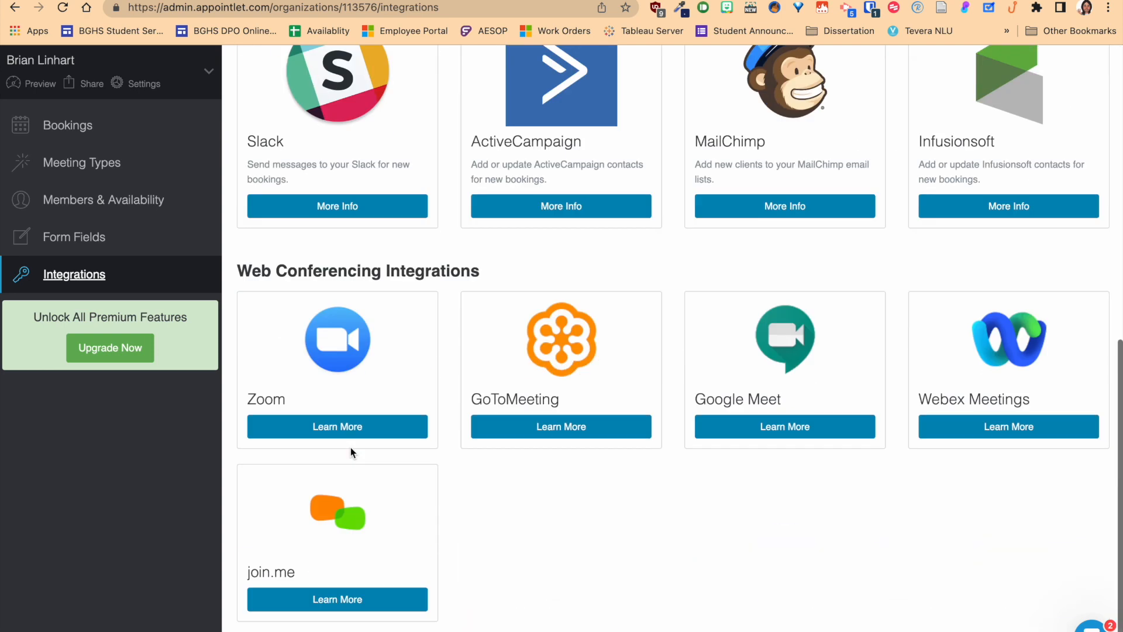
# - Return to Form Fields and reopen "How would you like to meet?" to review its list of meeting choices
pyautogui.click(98, 244)
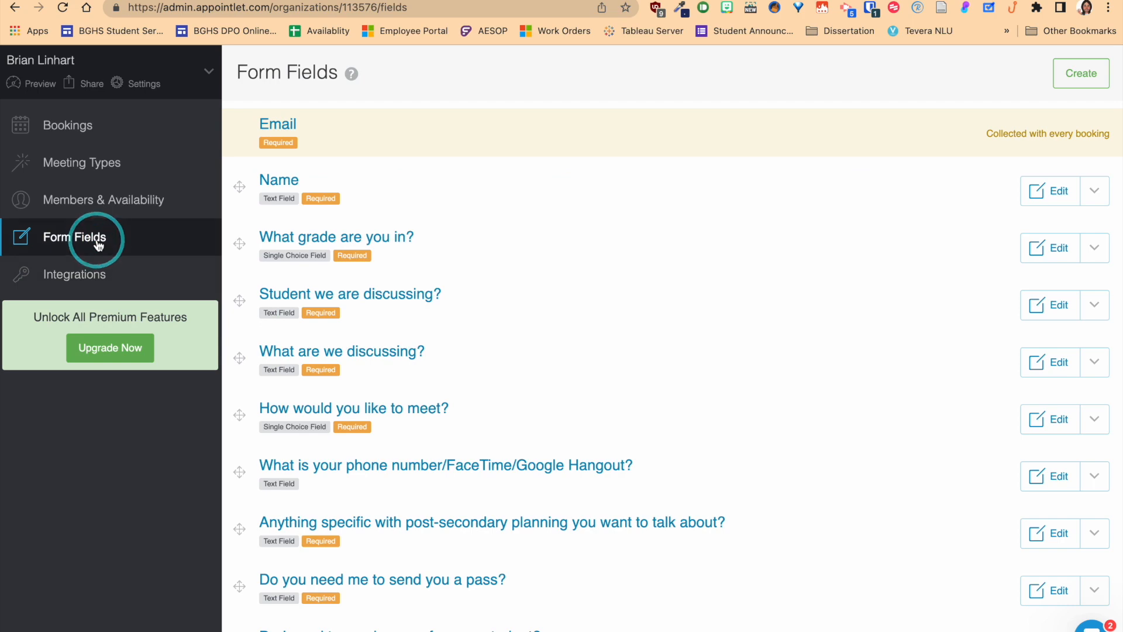
pyautogui.click(397, 411)
pyautogui.scroll(-2, 397, 414)
pyautogui.scroll(1, 397, 414)
pyautogui.scroll(-5, 494, 420)
pyautogui.scroll(1, 493, 420)
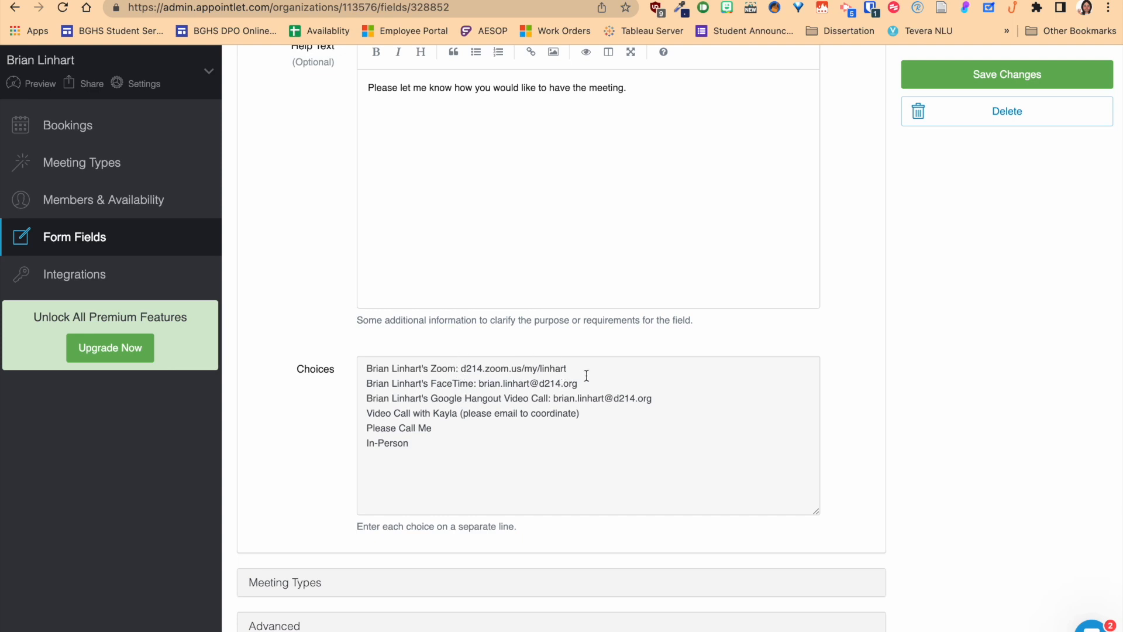
pyautogui.scroll(7, 60, 186)
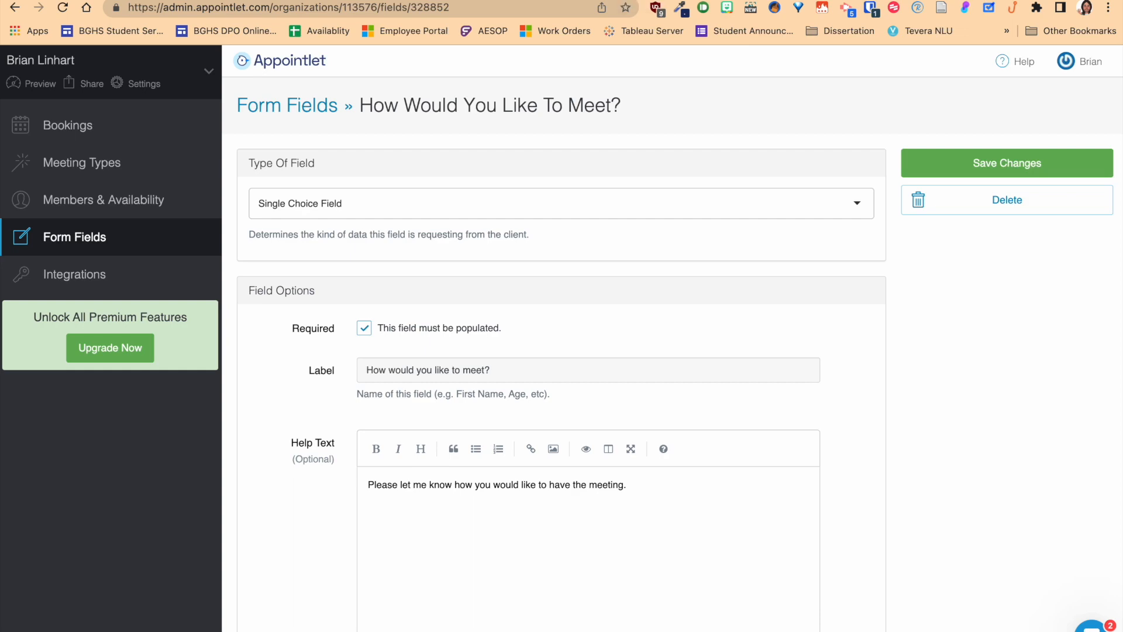
# - Open the public booking page in a new browser tab through the personal website's /oldmeetings address
pyautogui.press('super+t')
pyautogui.click(461, 7)
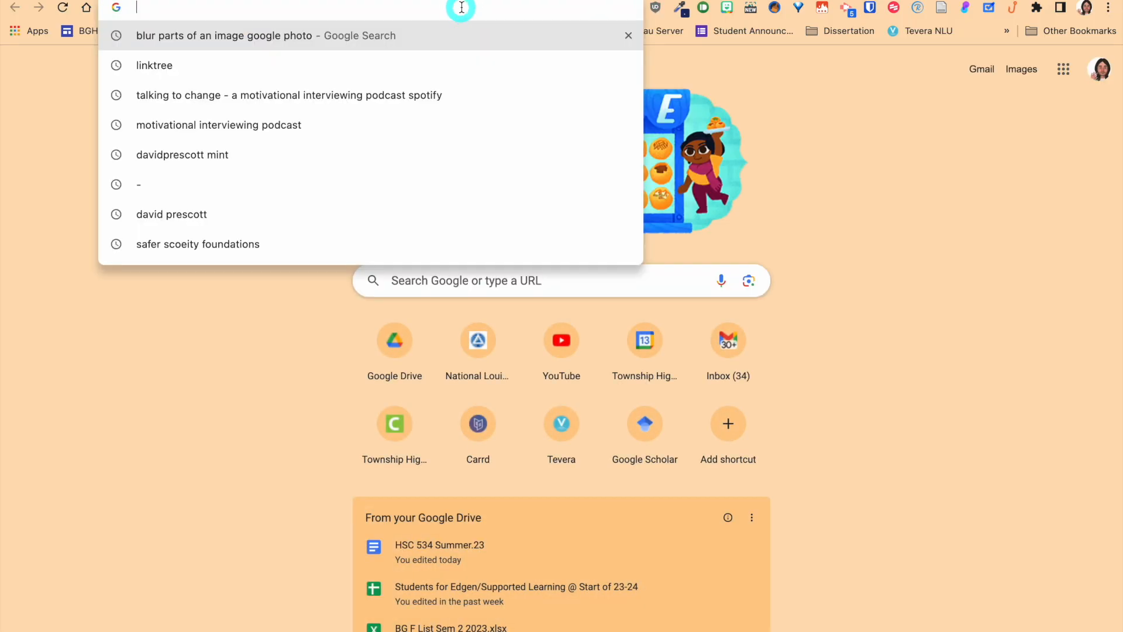
pyautogui.write('brianlinharty')
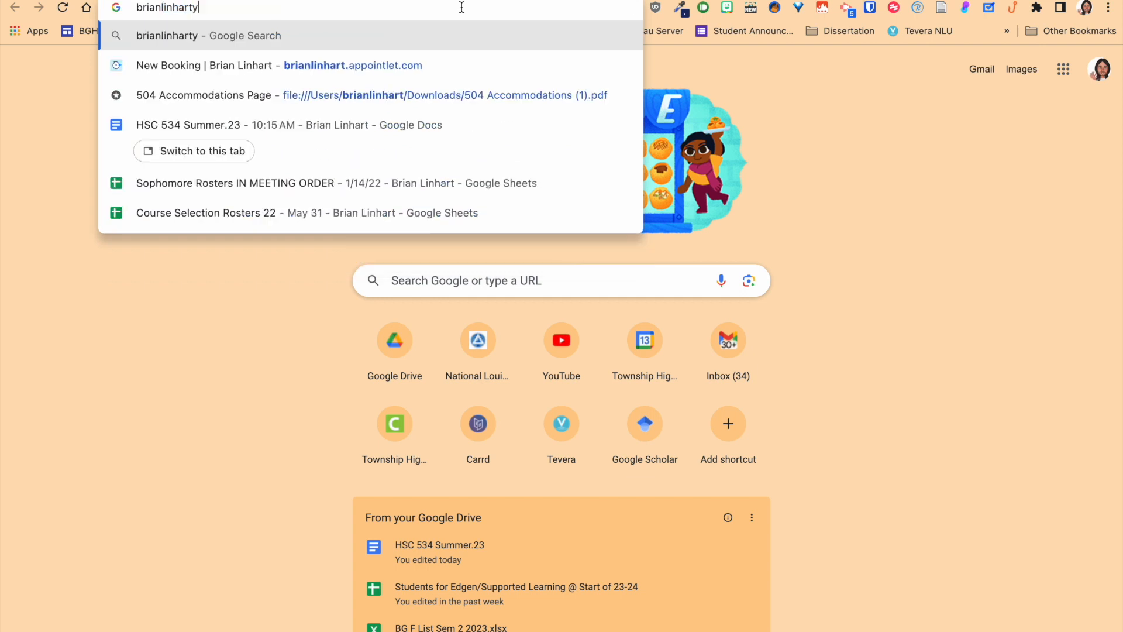
pyautogui.press('BackSpace')
pyautogui.write('.com/old')
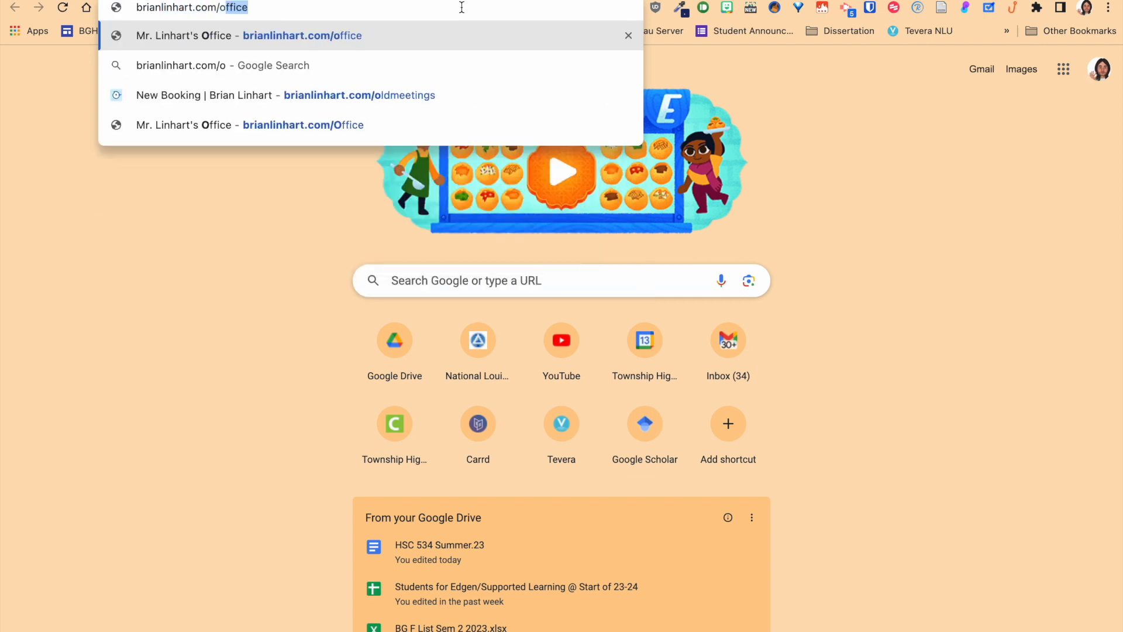
pyautogui.write('meetings')
pyautogui.press('Return')
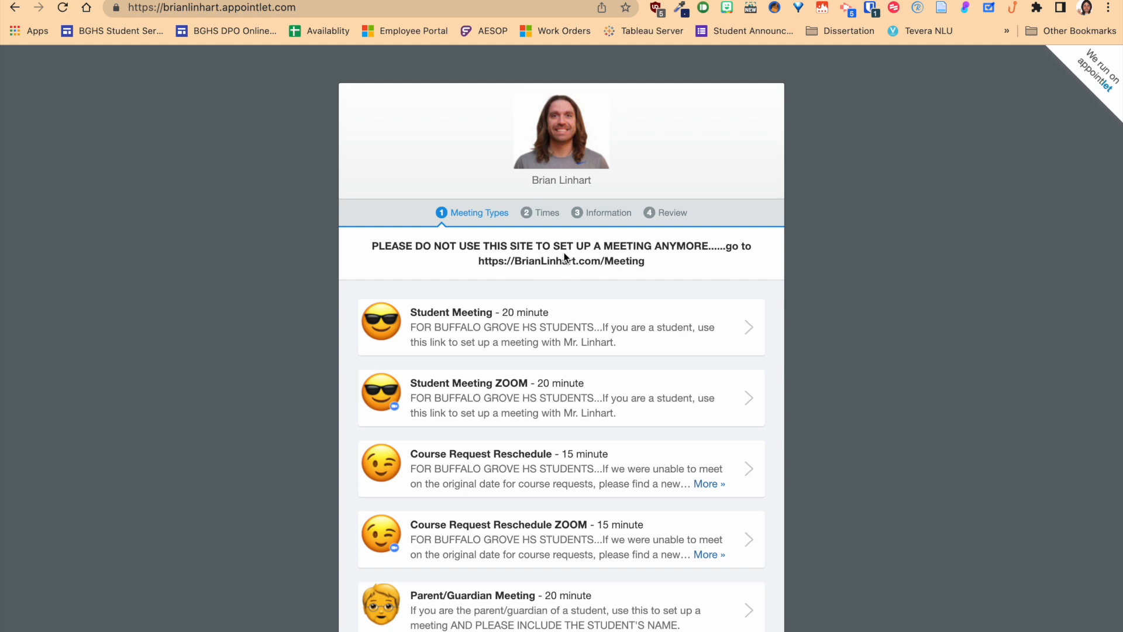
# - Choose the 20-minute Student Meeting and pick the 8:20 AM slot on Monday, July 17
pyautogui.click(554, 328)
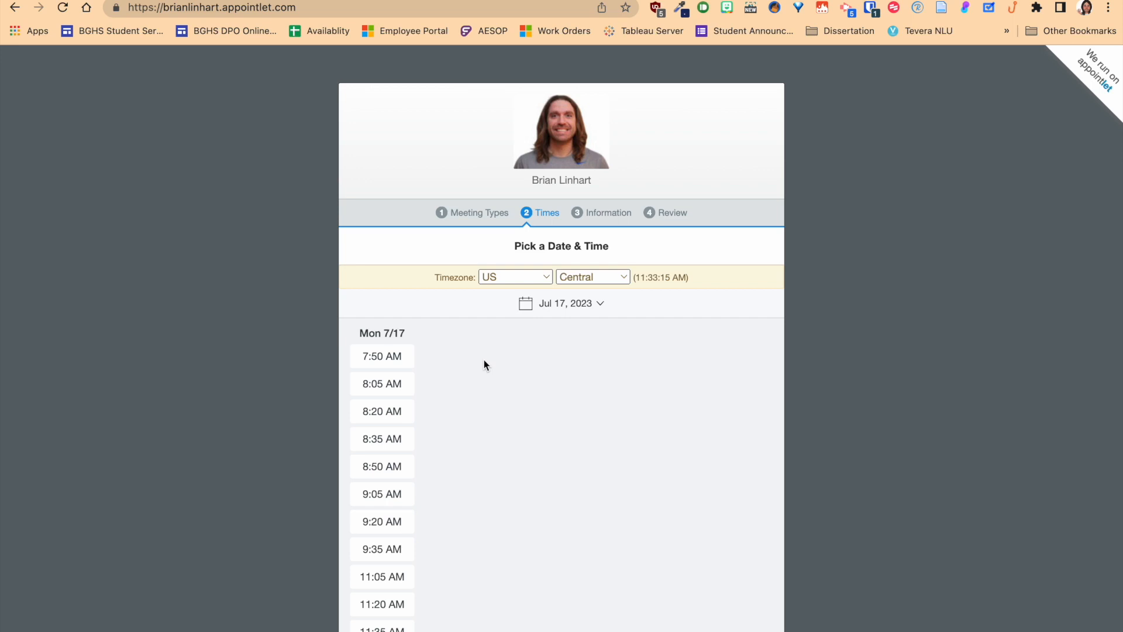
pyautogui.scroll(-4, 483, 365)
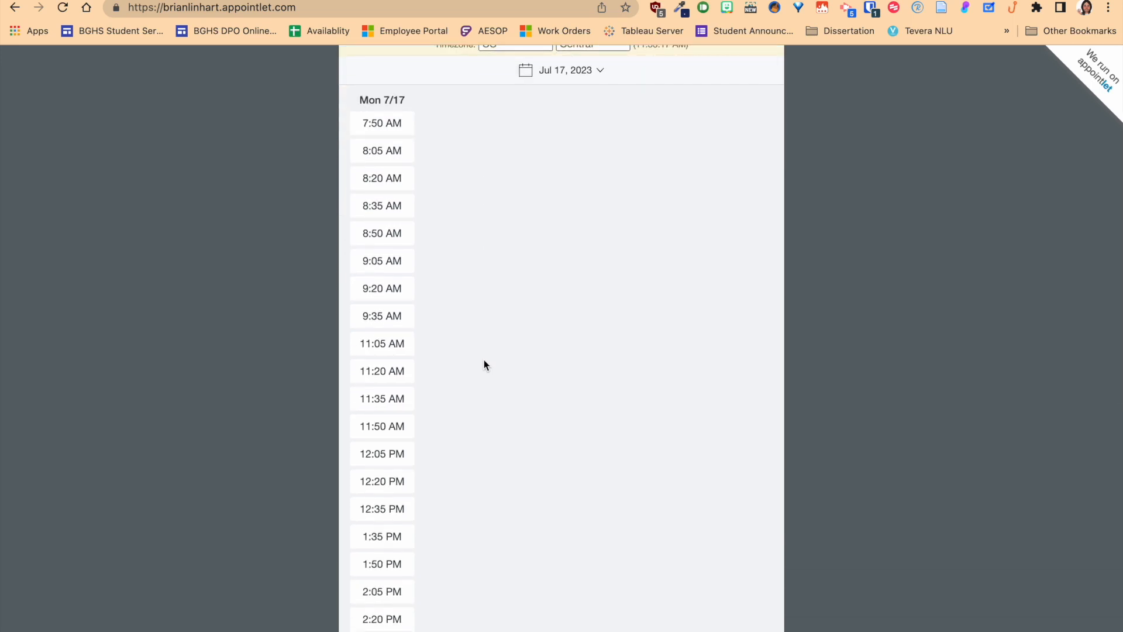
pyautogui.scroll(1, 545, 177)
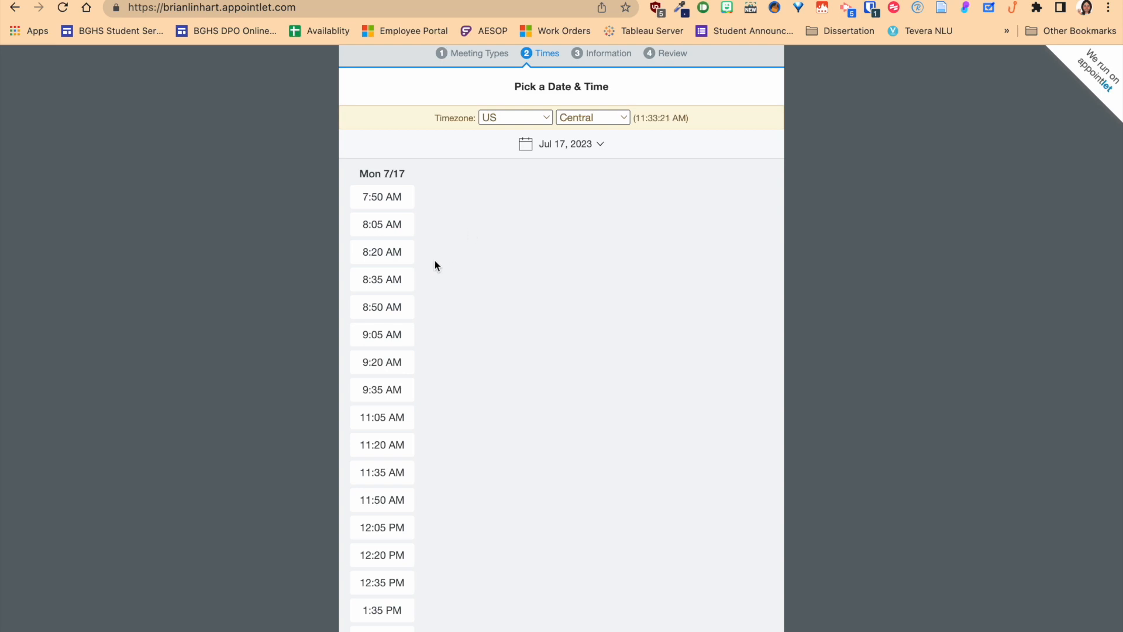
pyautogui.click(391, 252)
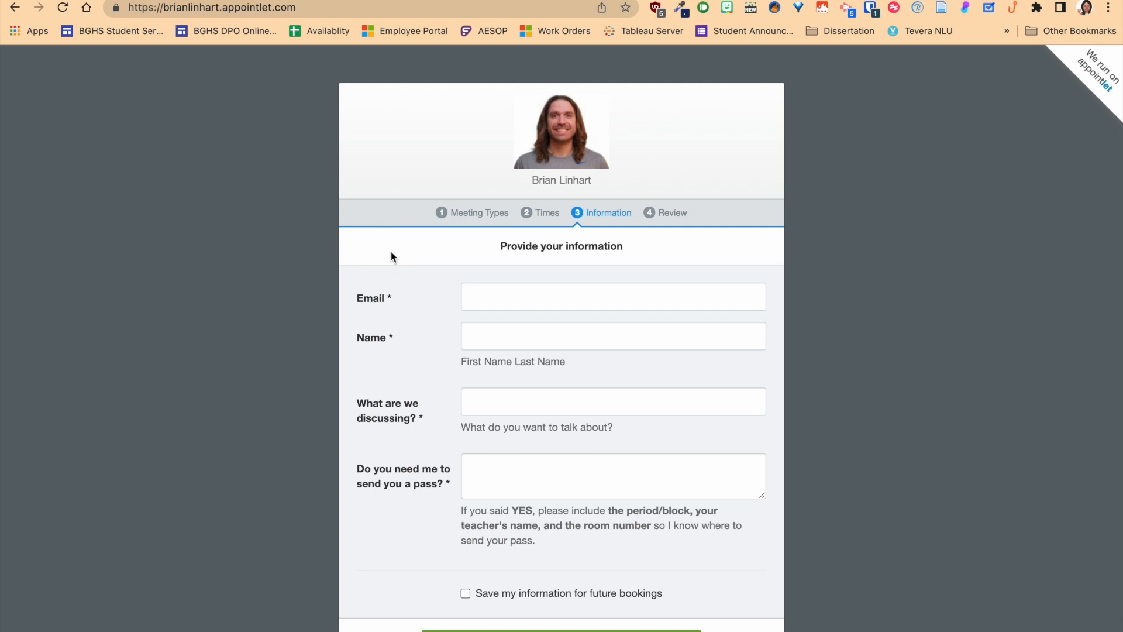
# - Fill in the email address and full name on the booking's information form
pyautogui.click(496, 299)
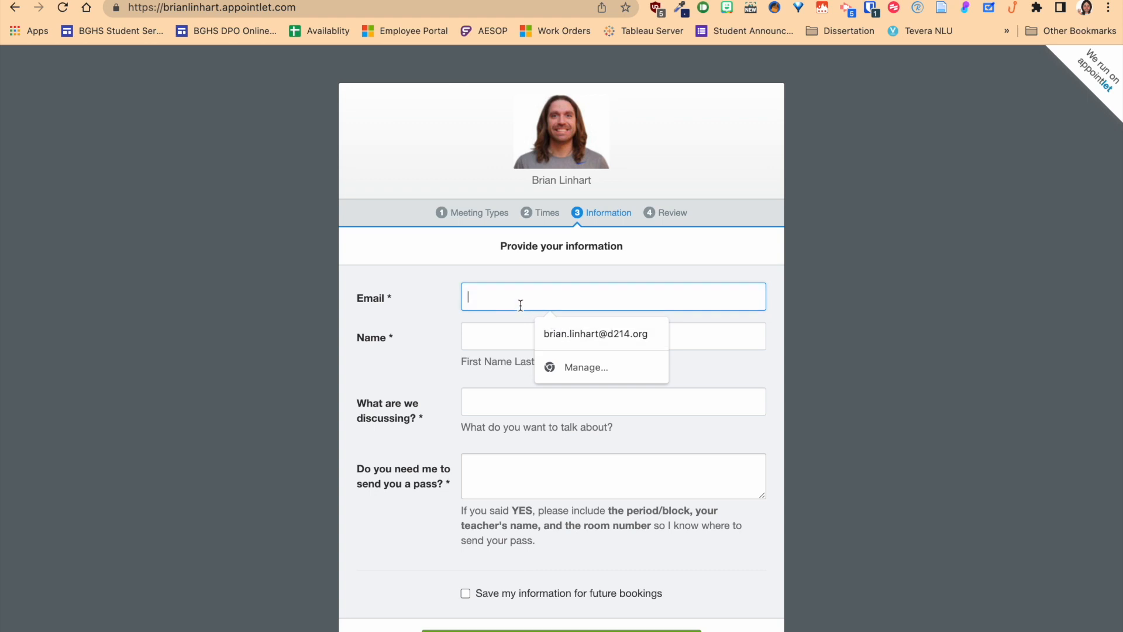
pyautogui.click(564, 333)
pyautogui.click(520, 343)
pyautogui.write('Brian Linhart')
pyautogui.press('Tab')
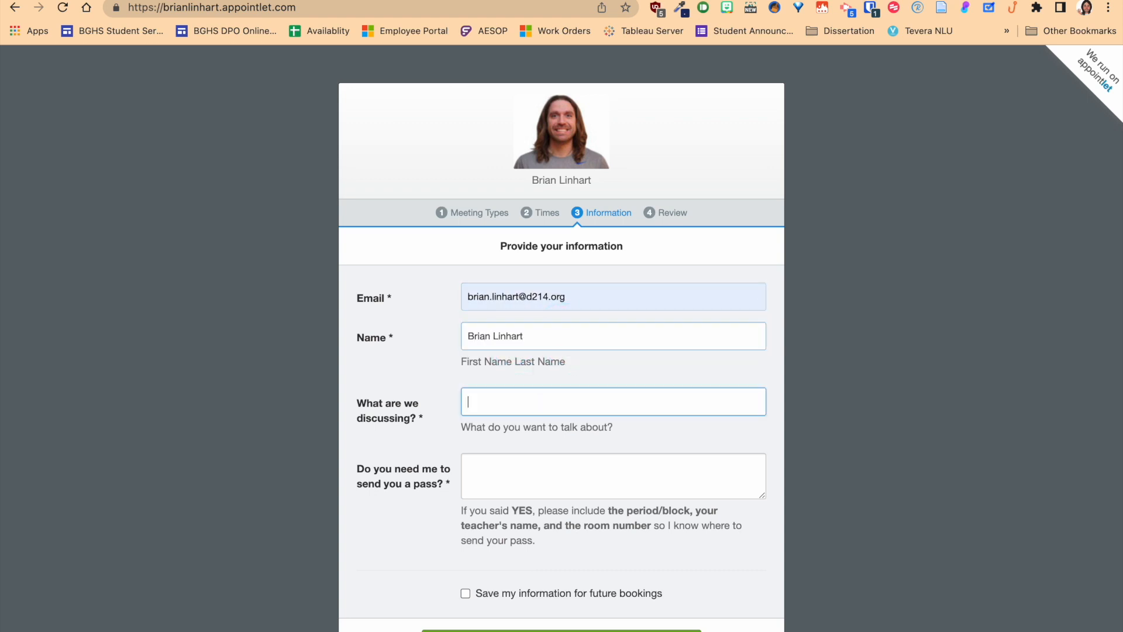
# - Enter "Having a fight with a friend" as the topic, answer the pass question with "Yes 1st", the teacher's name and D214, and continue to review
pyautogui.write('Havi')
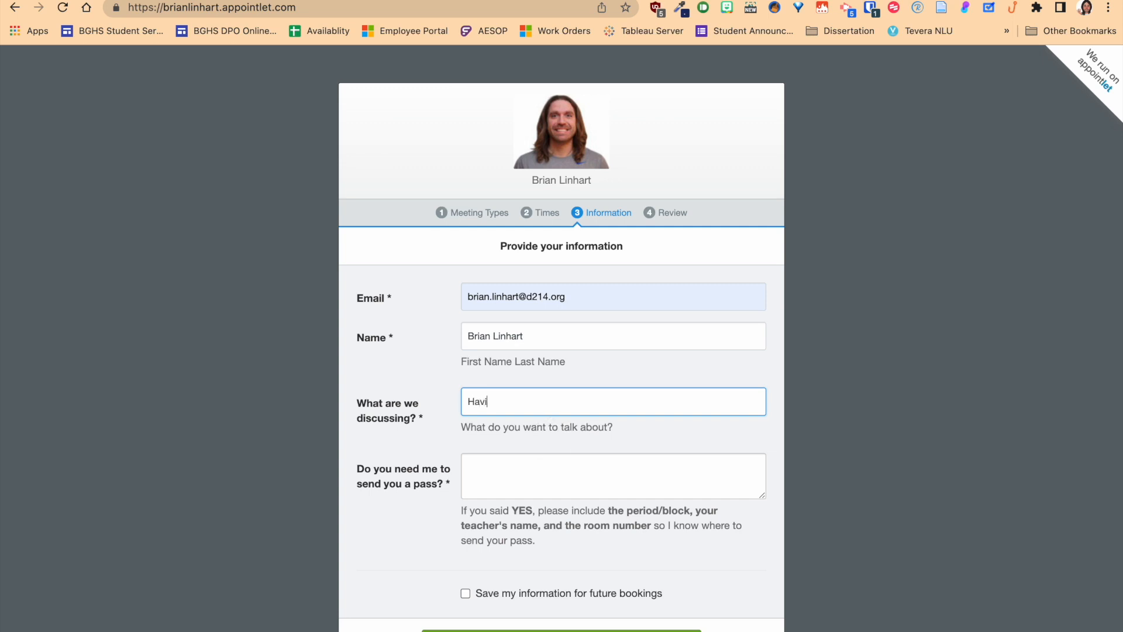
pyautogui.write('ng a fight with a friend')
pyautogui.click(503, 479)
pyautogui.write('Yes ')
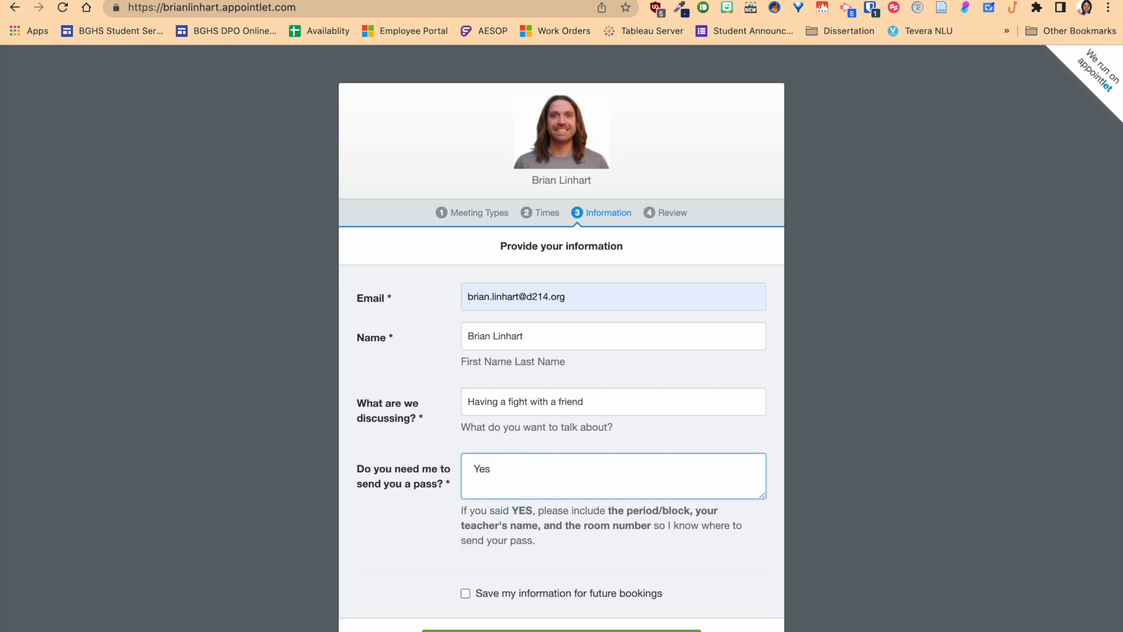
pyautogui.write('1st, Mr. Linhart, D214')
pyautogui.scroll(-2, 538, 552)
pyautogui.click(550, 586)
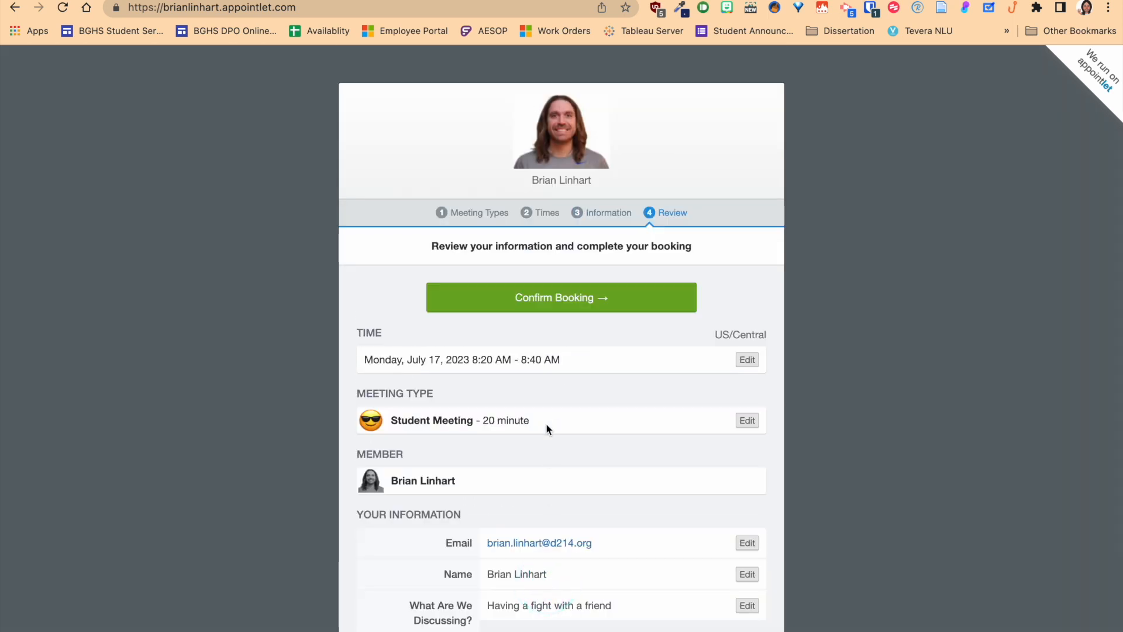
# - Check the time, meeting type and form answers in the booking review, and confirm the booking
pyautogui.scroll(-2, 546, 423)
pyautogui.scroll(-1, 546, 424)
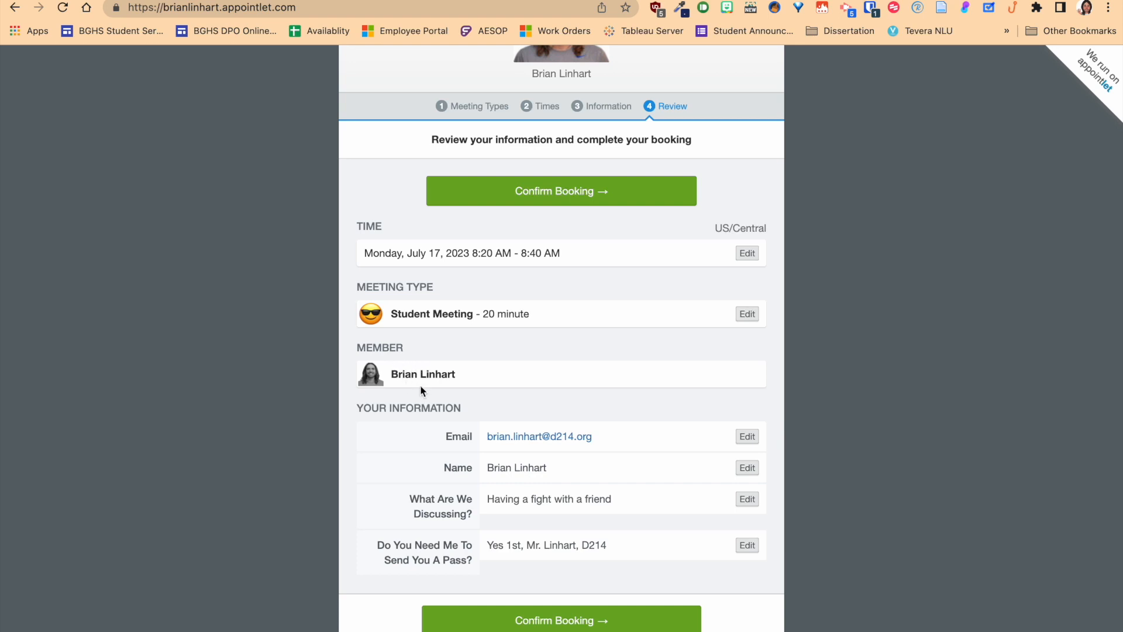
pyautogui.click(517, 617)
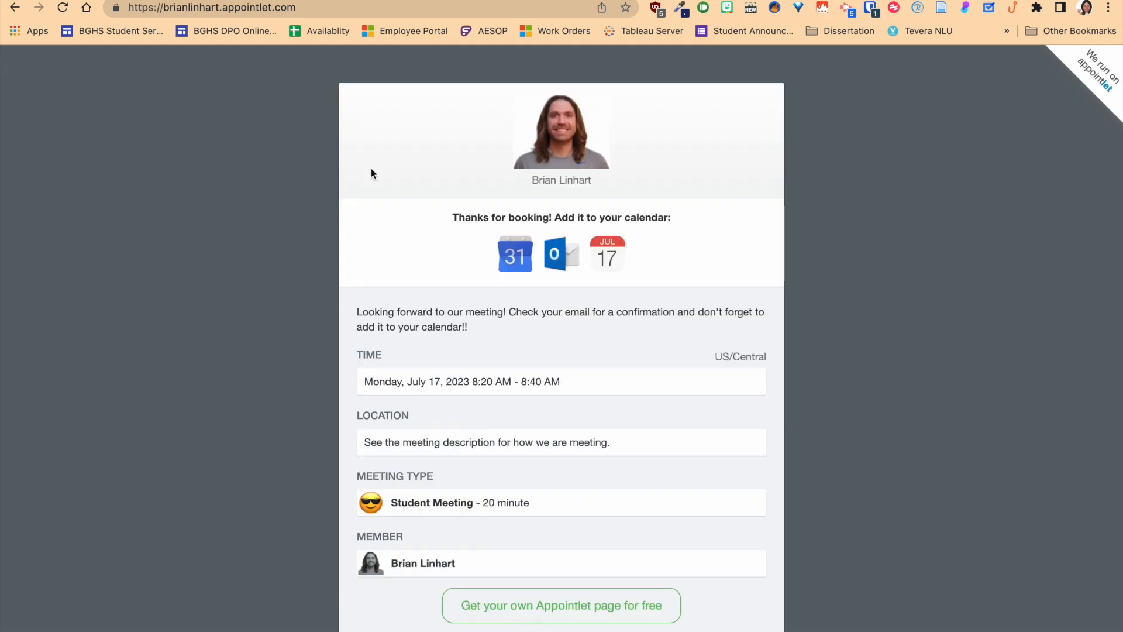
# - Switch to Google Calendar and view the booking details in the Student Meeting event on Monday, July 17
pyautogui.click(514, 260)
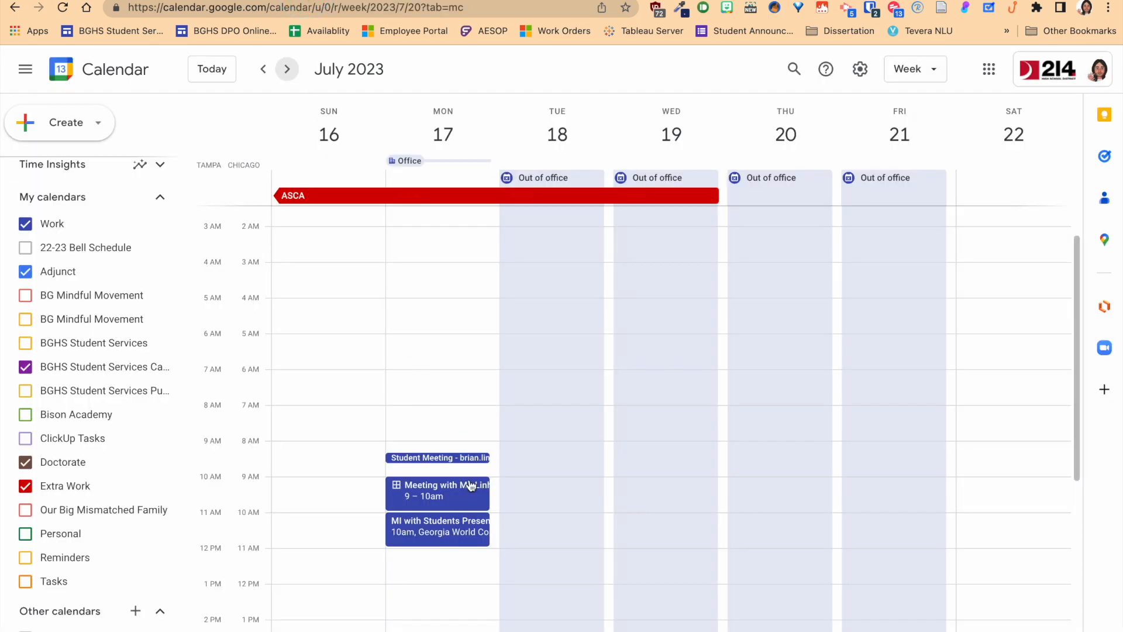
pyautogui.click(453, 457)
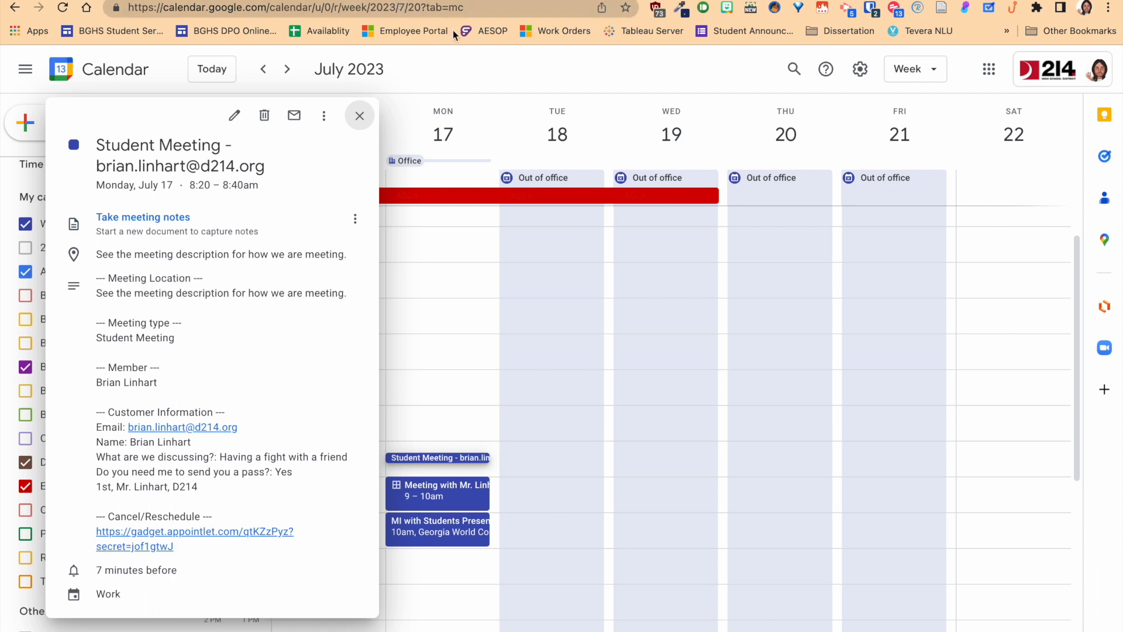
pyautogui.click(201, 0)
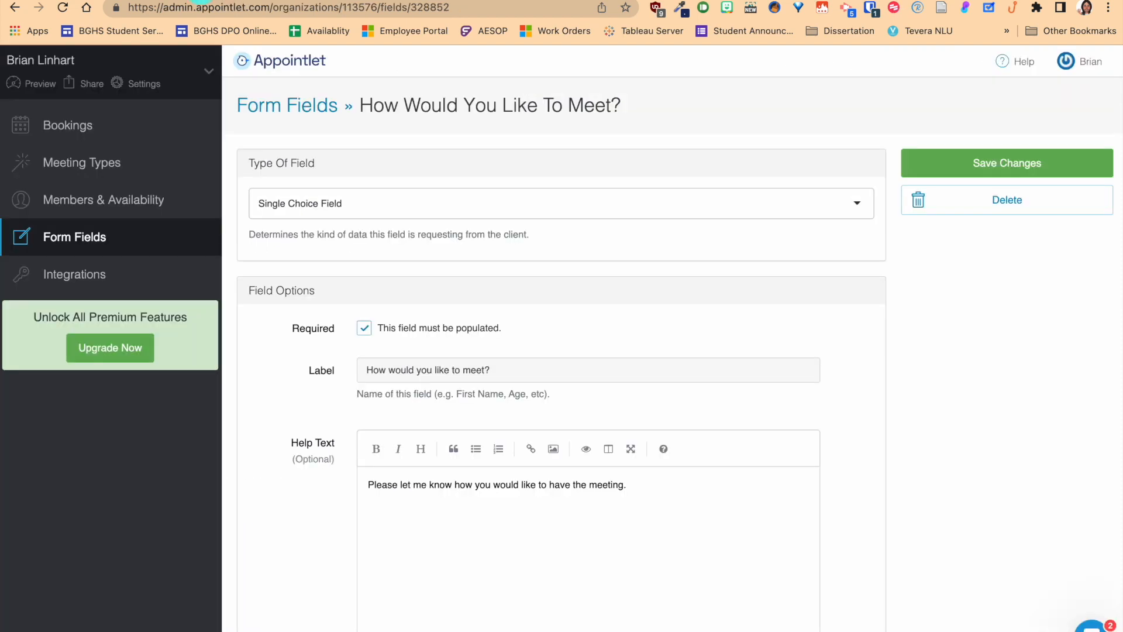
pyautogui.click(325, 0)
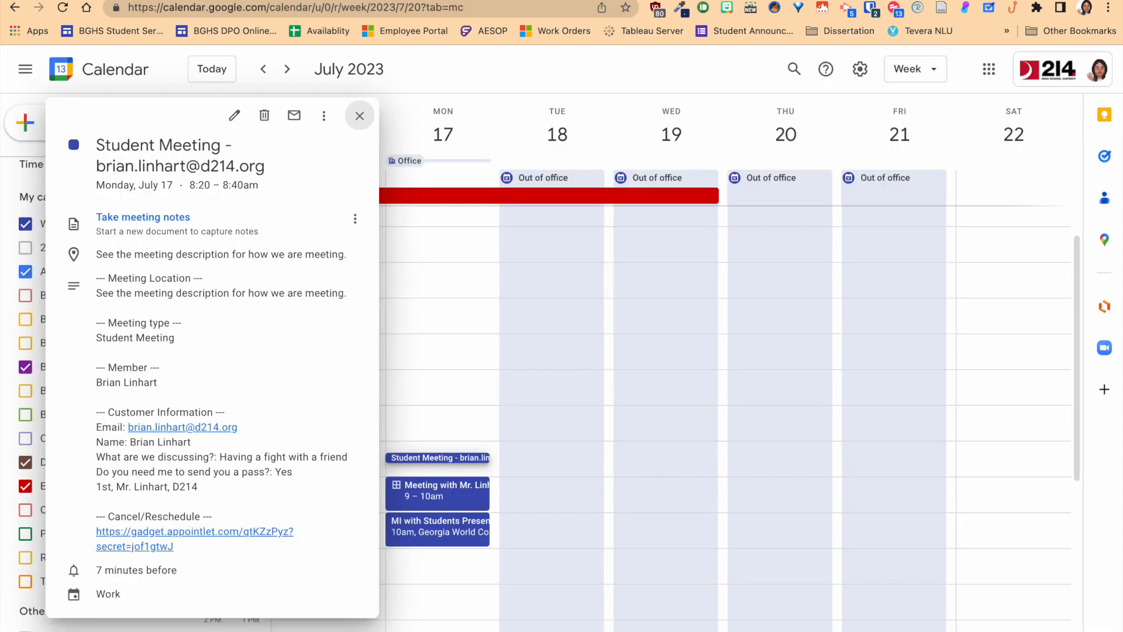
# - Return to the July 17 Student Meeting event and follow its Cancel/Reschedule link
pyautogui.click(622, 0)
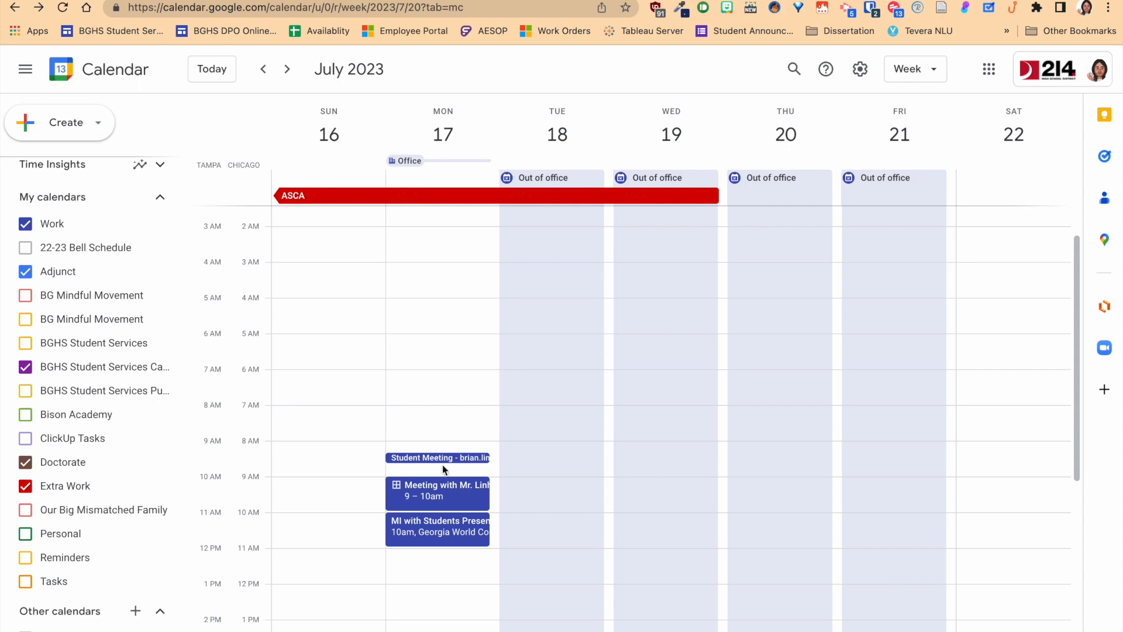
pyautogui.click(442, 459)
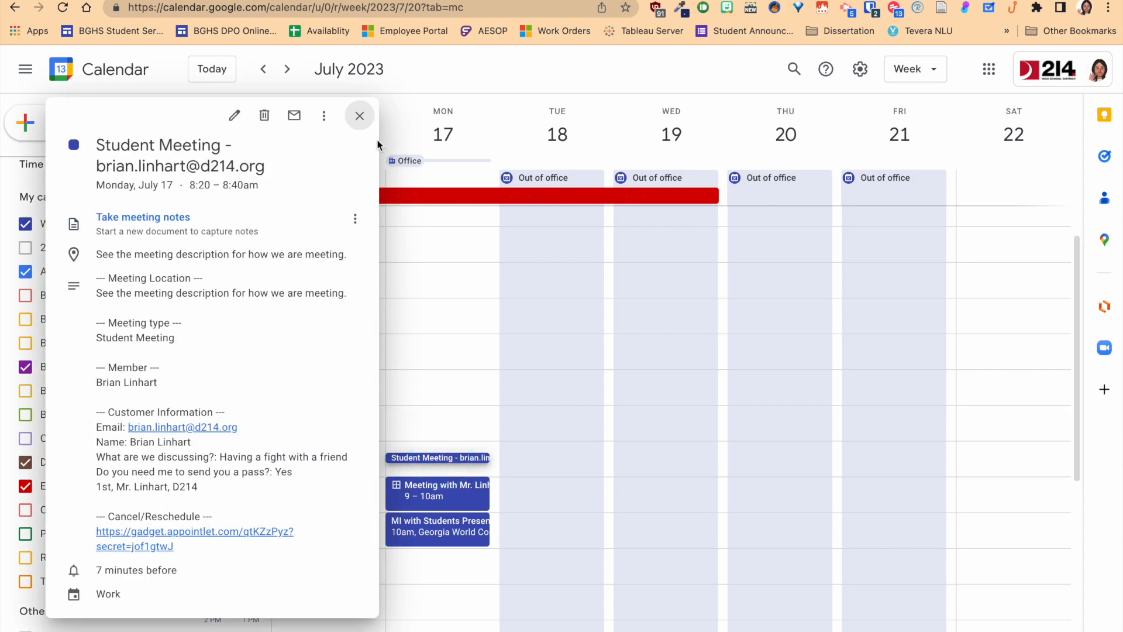
pyautogui.click(150, 542)
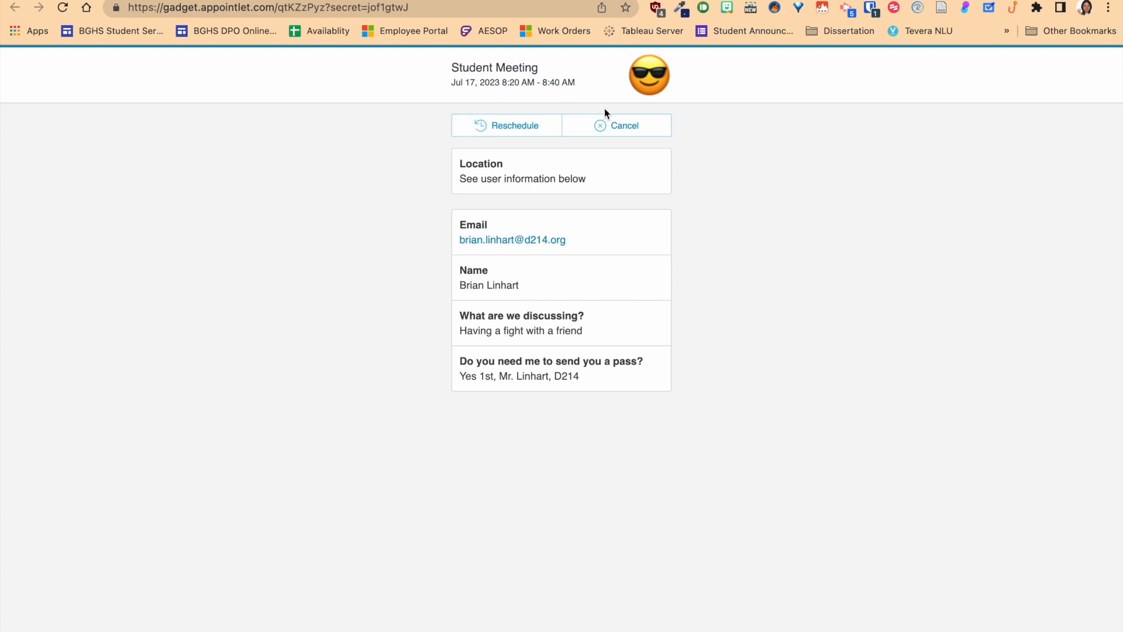
# - Cancel the booking with the message "Sorry, a meeting just got booked that I have to attend. Please use the link to set up another meeting."
pyautogui.click(609, 127)
pyautogui.click(484, 221)
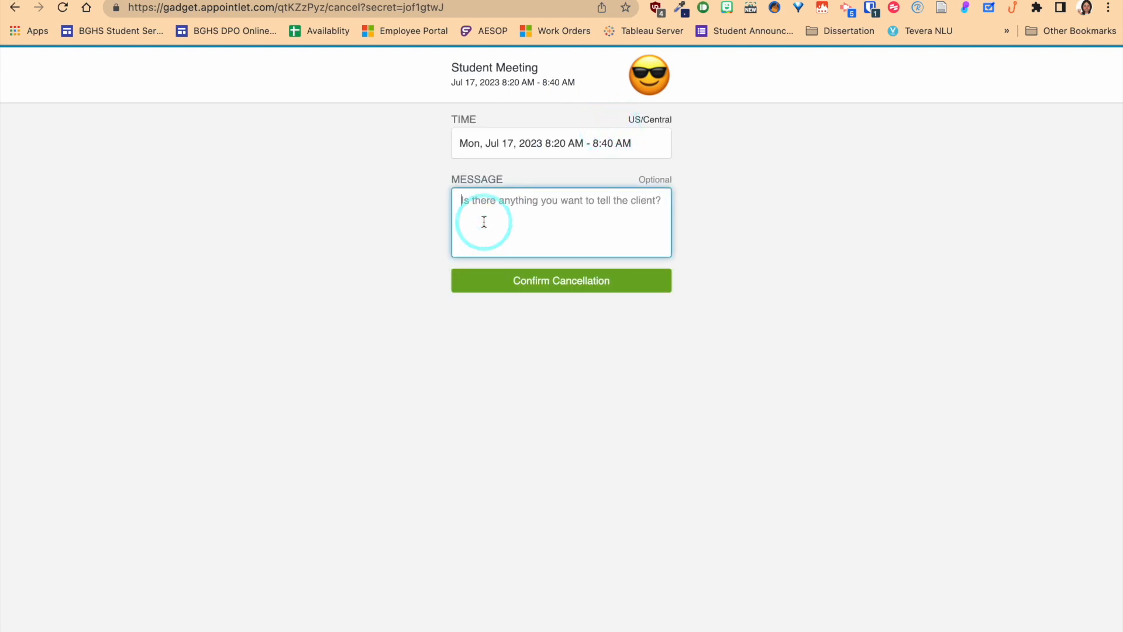
pyautogui.write('Sorry, a ')
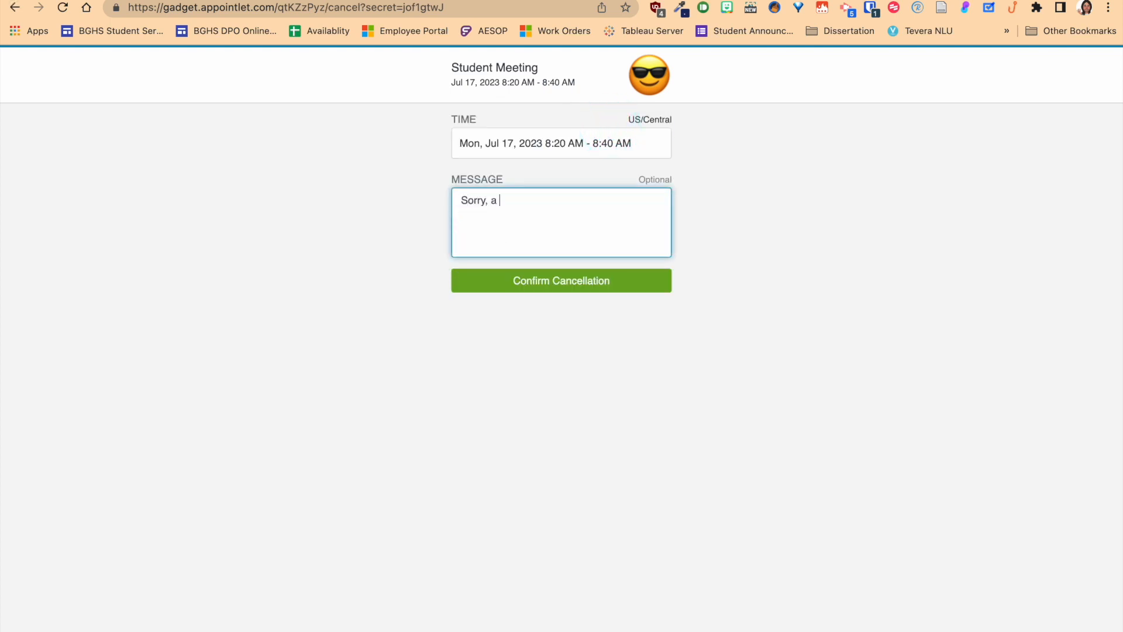
pyautogui.write('meeting just got booked that I have to ')
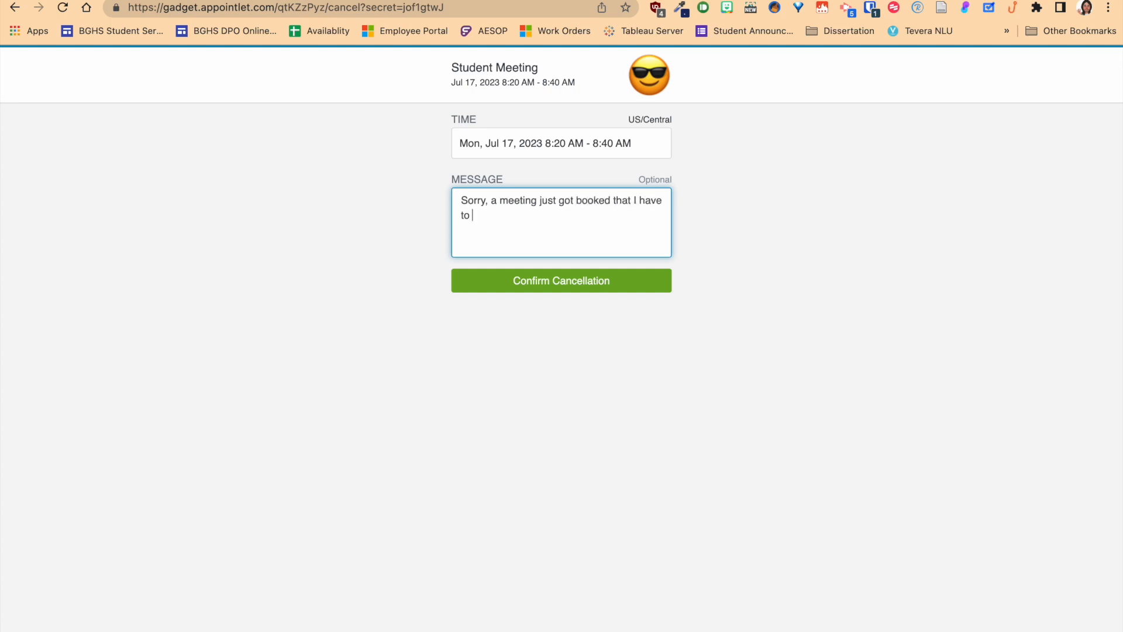
pyautogui.write('attend,  Please use the lin')
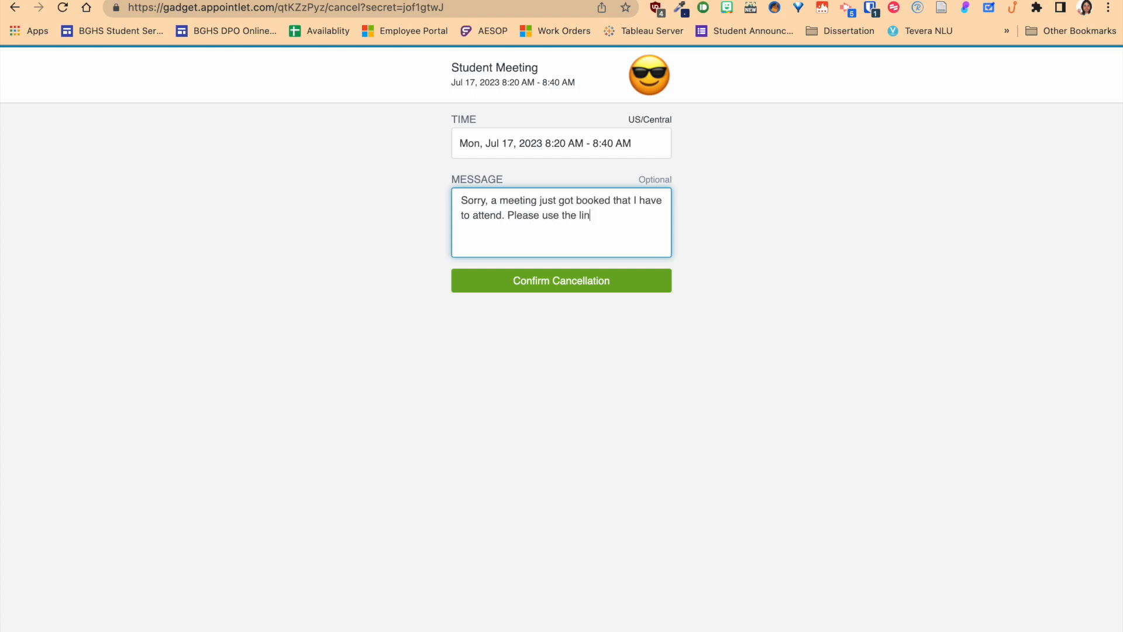
pyautogui.write('k to set up another meeting.')
pyautogui.click(538, 280)
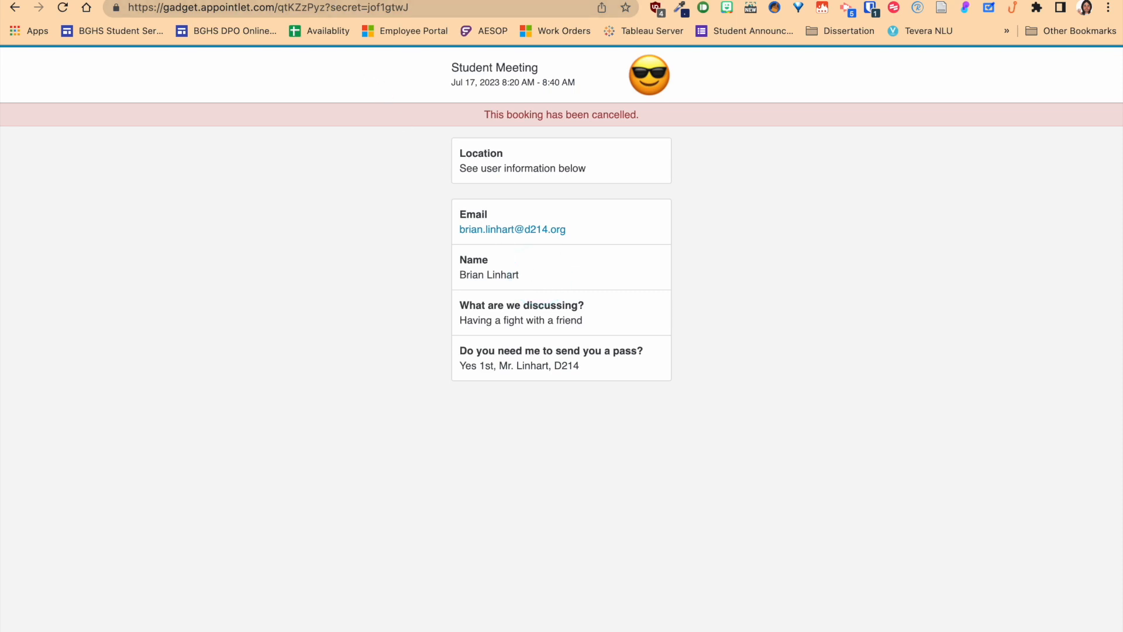
# - Switch to Google Calendar, start an appointment-slots block on Monday, July 17 from 7:45am to 3:15pm, and open its full options
pyautogui.click(330, 1)
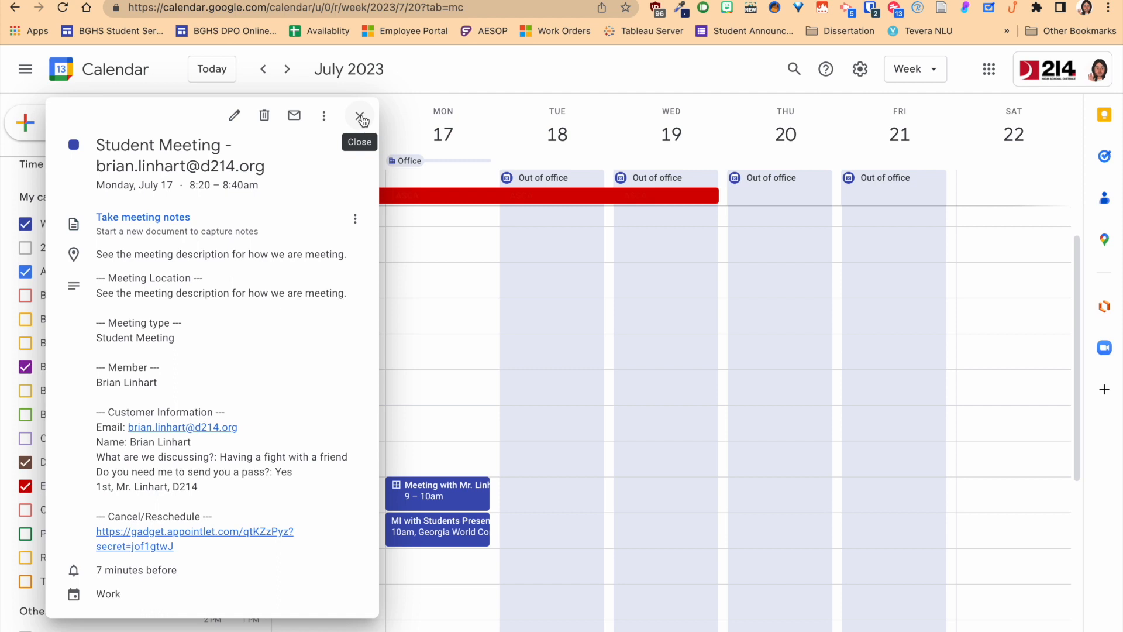
pyautogui.click(440, 63)
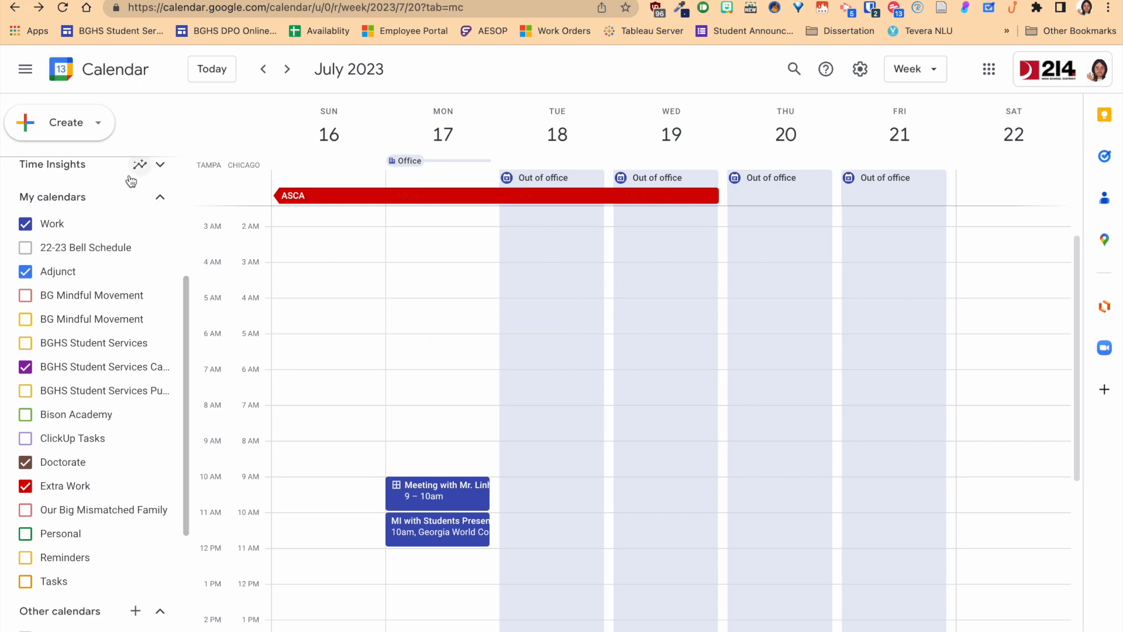
pyautogui.click(85, 128)
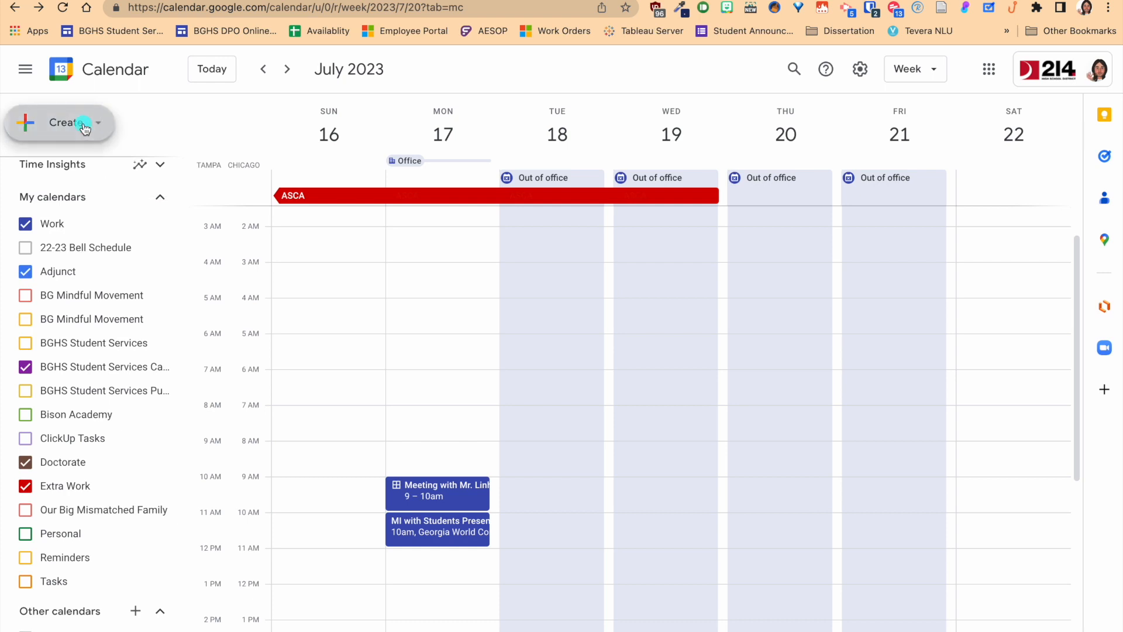
pyautogui.click(84, 123)
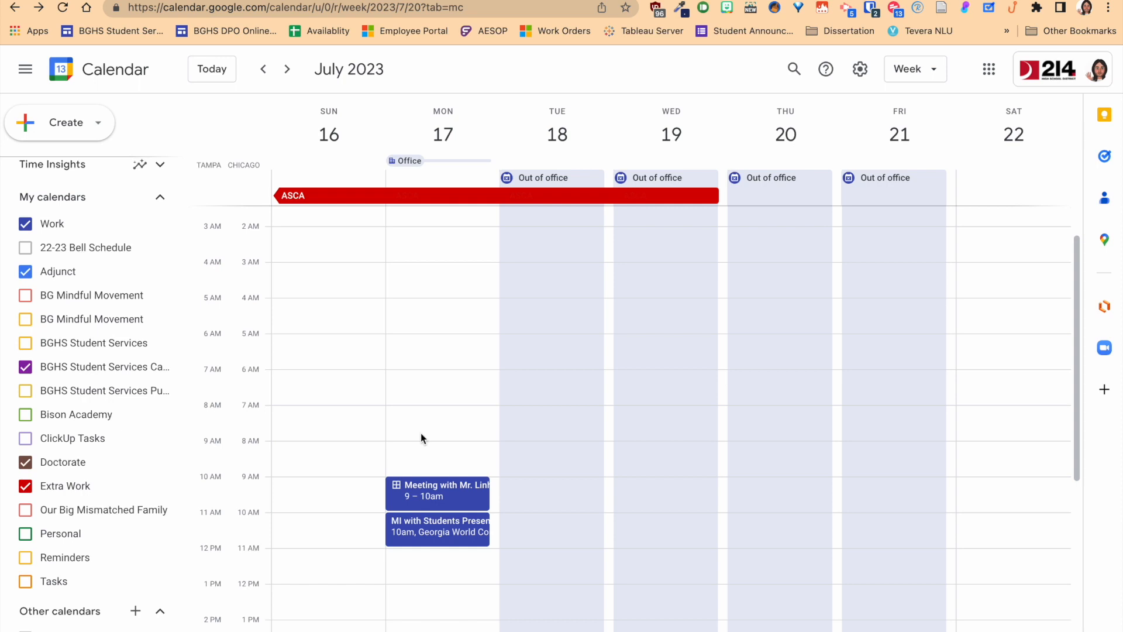
pyautogui.moveTo(420, 434)
pyautogui.mouseDown()
pyautogui.moveTo(421, 630)
pyautogui.moveTo(434, 438)
pyautogui.mouseUp()
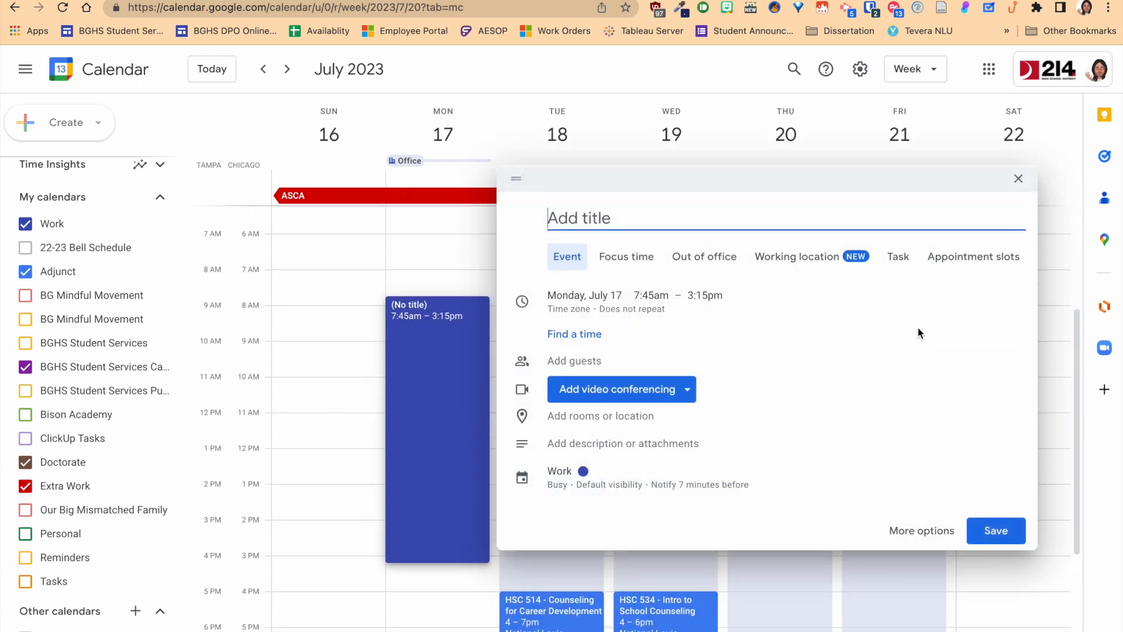
pyautogui.click(953, 265)
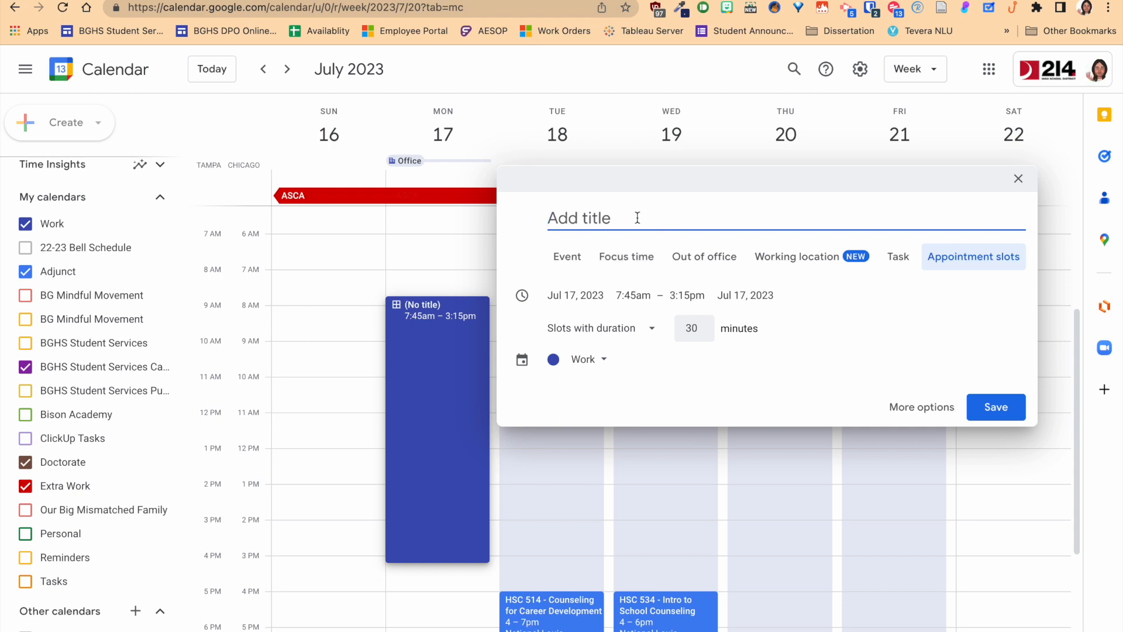
pyautogui.click(920, 408)
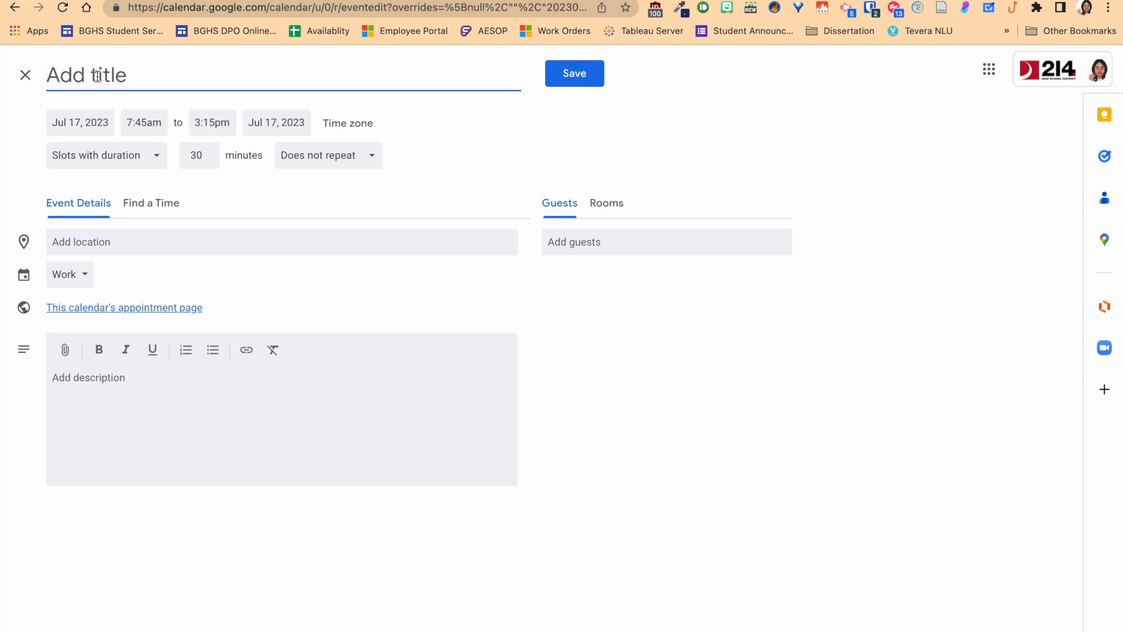
# - Title the appointment block "Meeting with" plus the host's surname, and set the slot duration to 20 minutes
pyautogui.write('Meeting wtih')
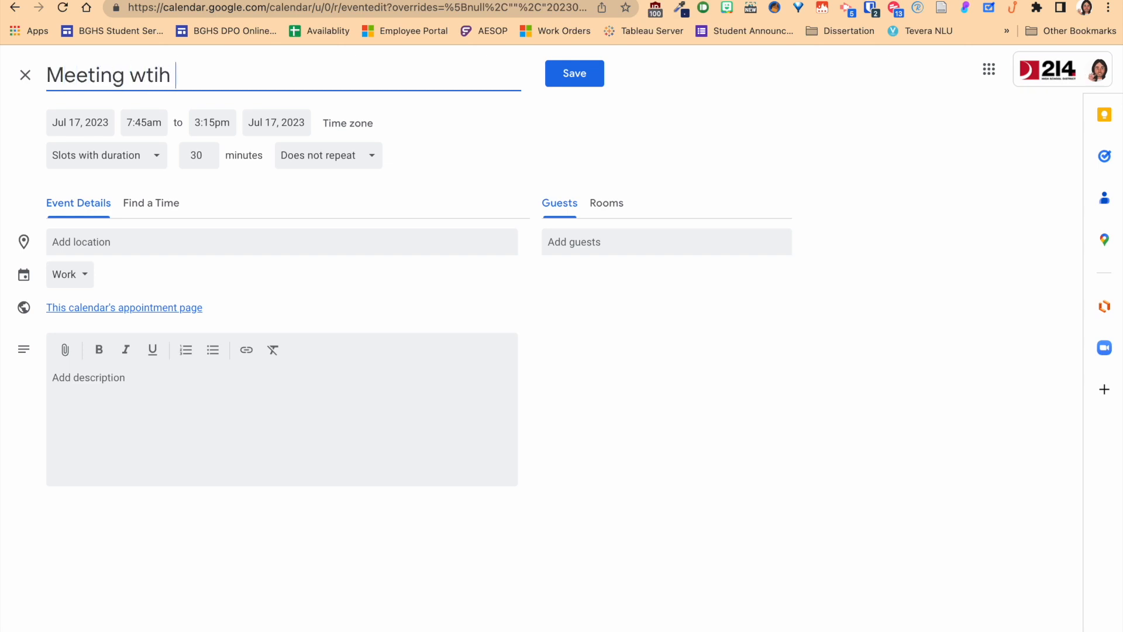
pyautogui.press('BackSpace')
pyautogui.press('BackSpace')
pyautogui.press('BackSpace')
pyautogui.write('ith Linhart')
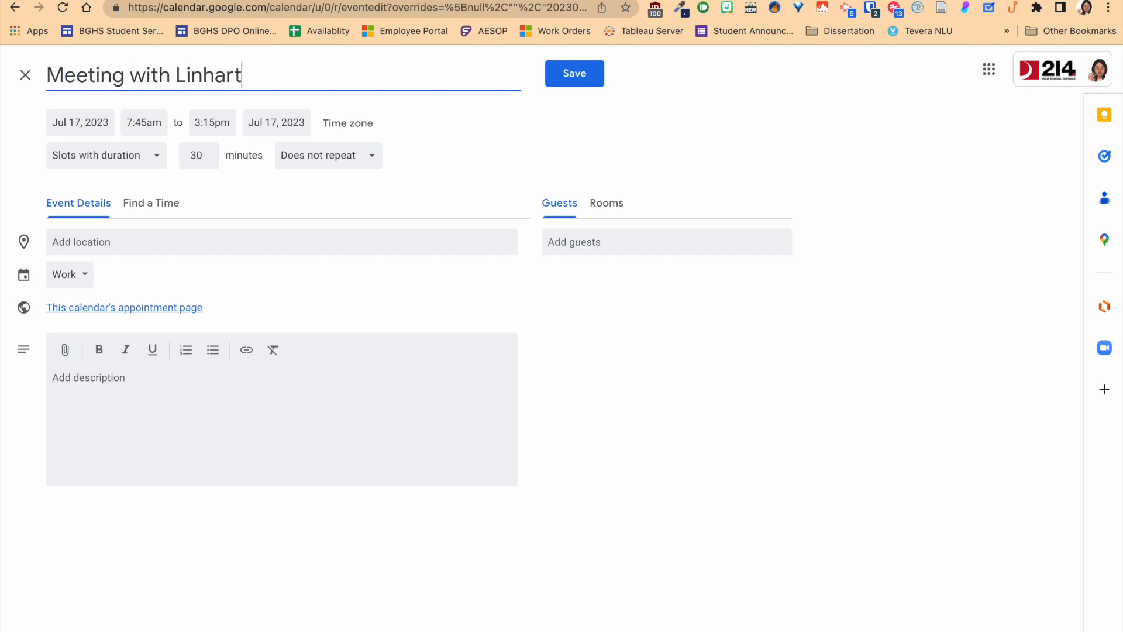
pyautogui.click(196, 156)
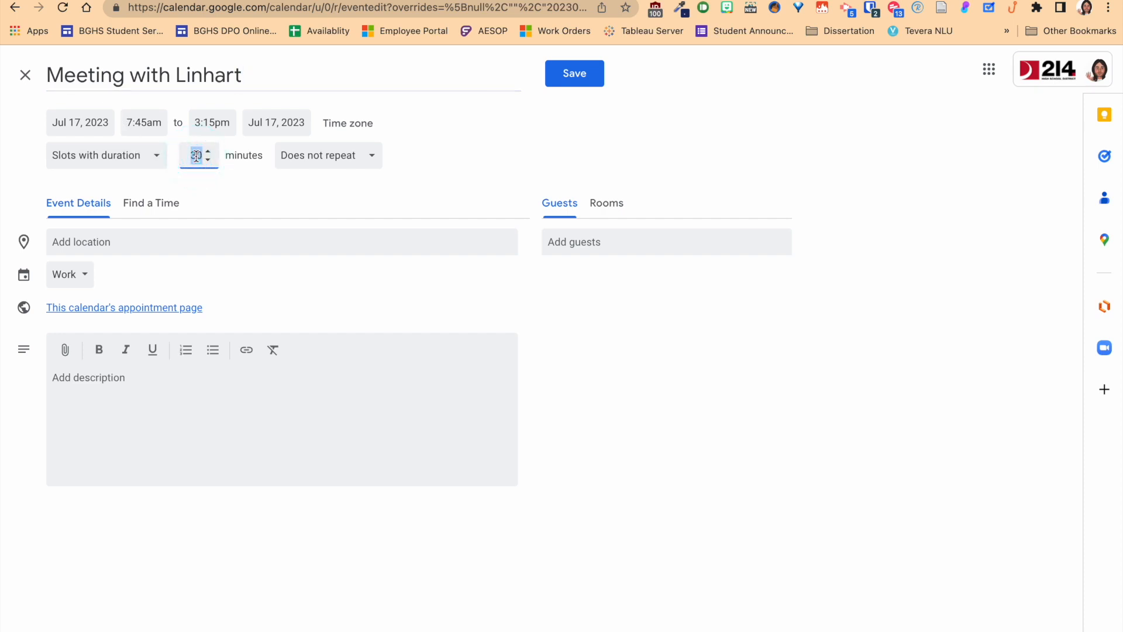
pyautogui.write('20')
pyautogui.click(255, 191)
# - Set the location to the host's office, add description "Reminder, if you need a pass, please put your period, teacher, and room number here." and save
pyautogui.click(123, 241)
pyautogui.write("Mr. Linhart's Office")
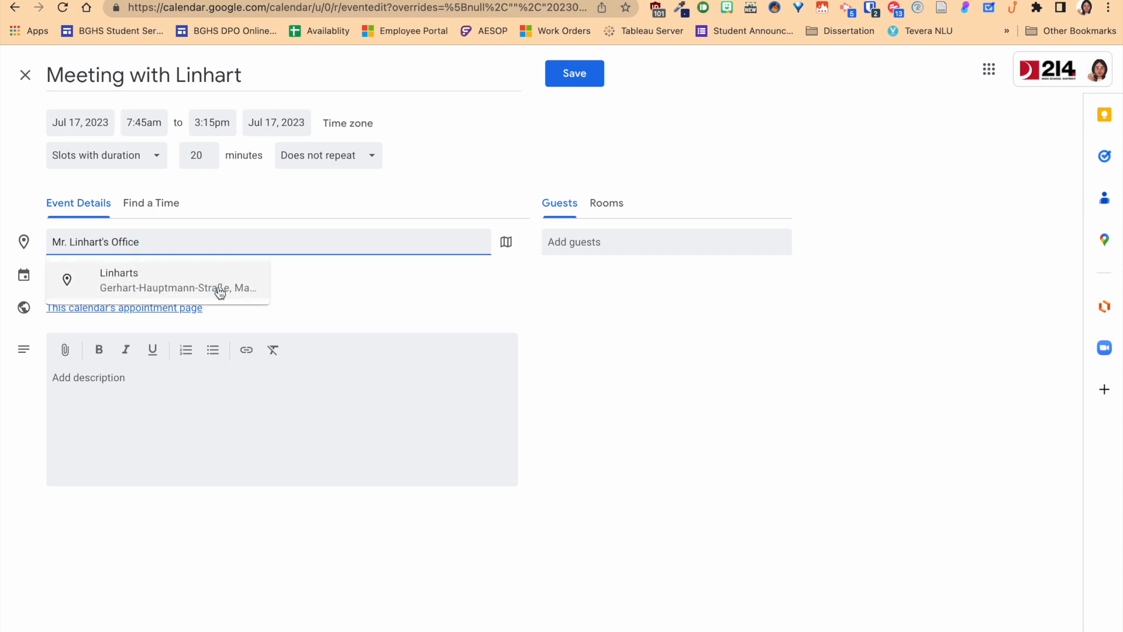
pyautogui.click(402, 301)
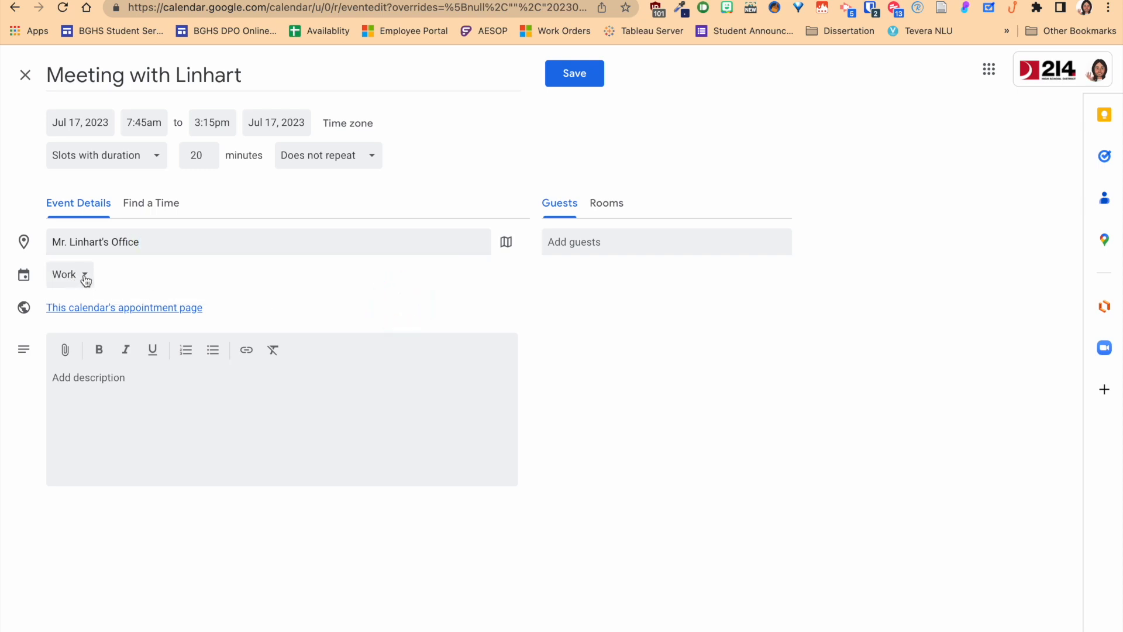
pyautogui.click(152, 388)
pyautogui.write('Reminder, if you need a pass, please put your period, teacher, and room number here.')
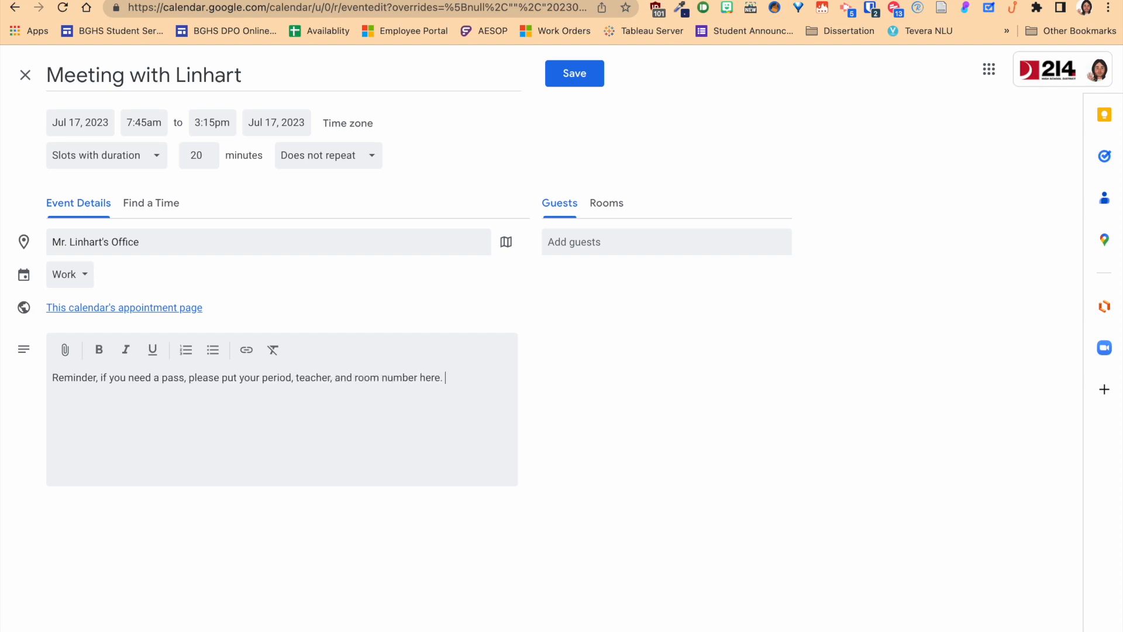
pyautogui.click(572, 73)
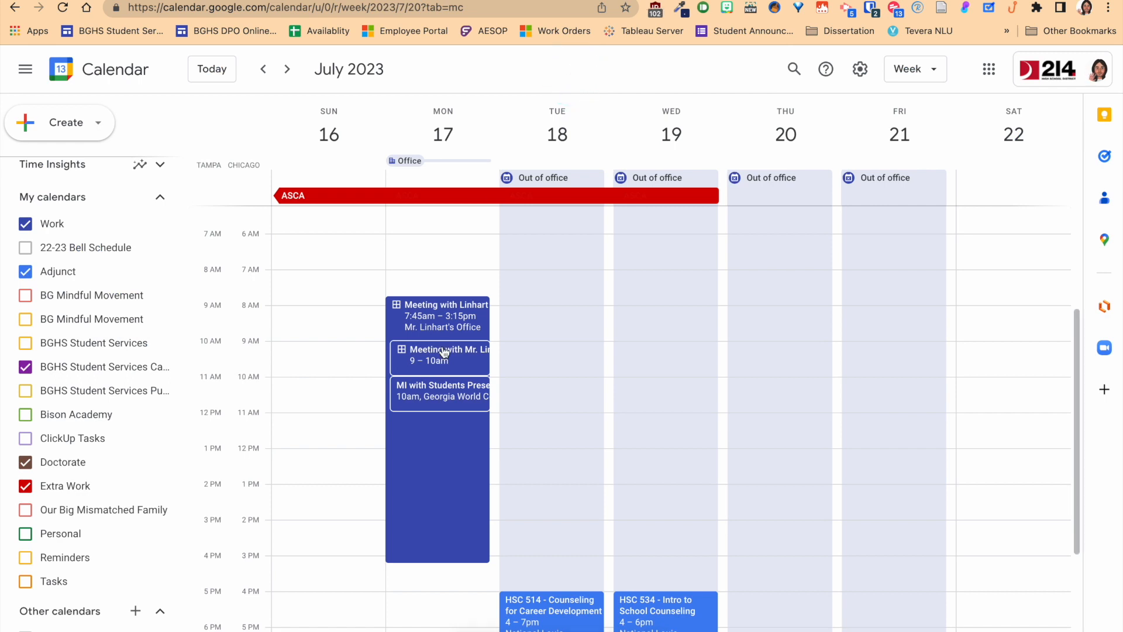
# - Open the appointment page of the July 17 block, select its web address, and view the slots for Jul 16–22
pyautogui.click(462, 317)
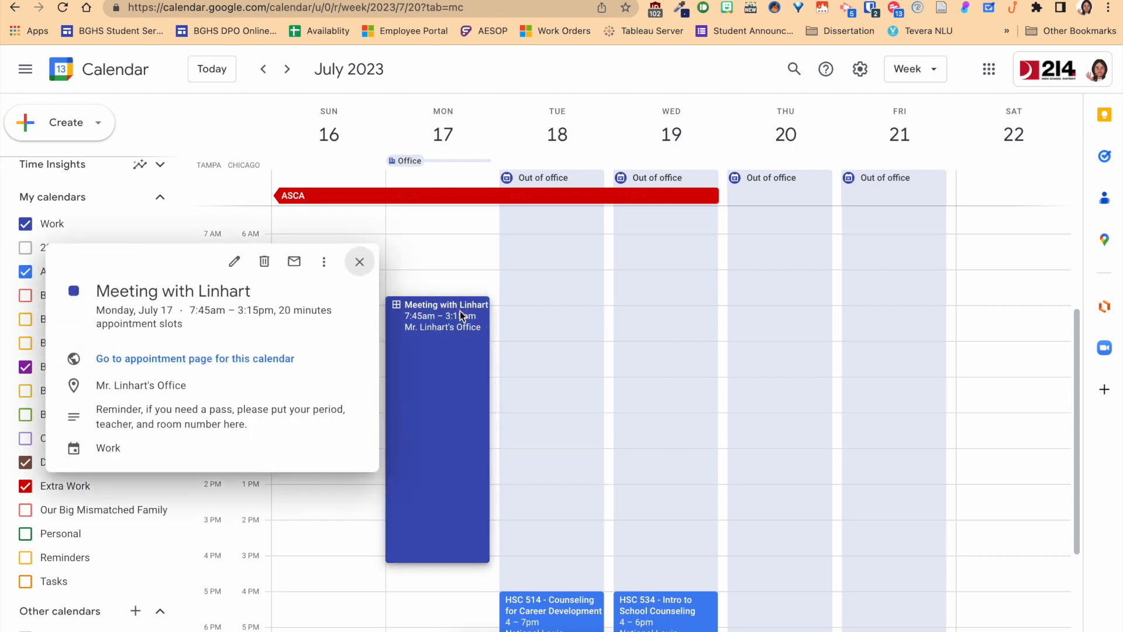
pyautogui.click(234, 358)
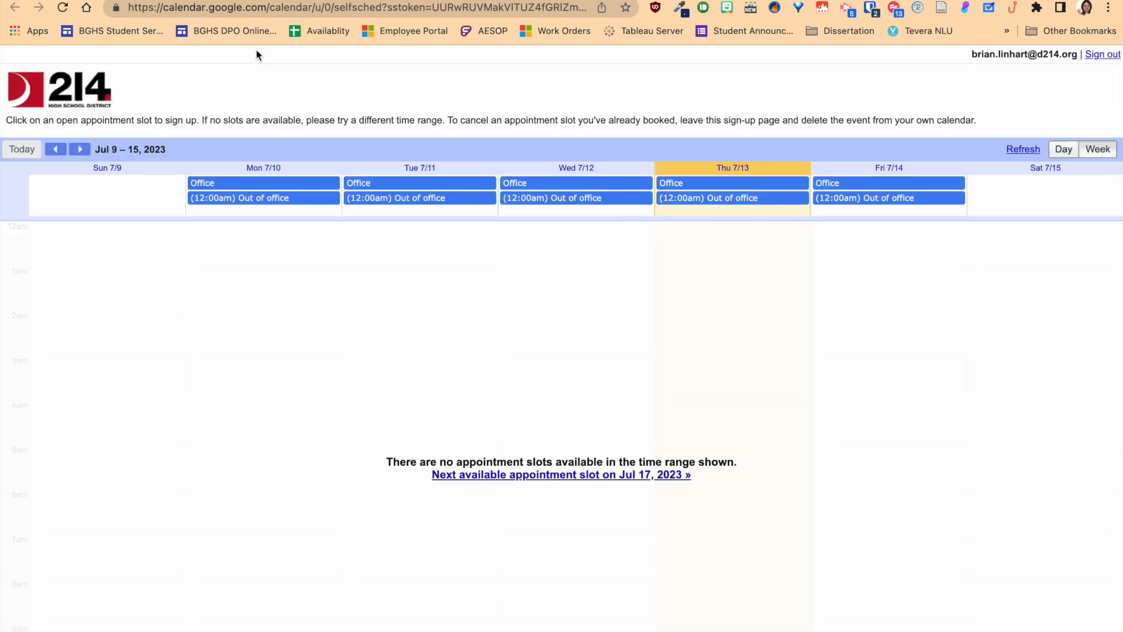
pyautogui.click(304, 7)
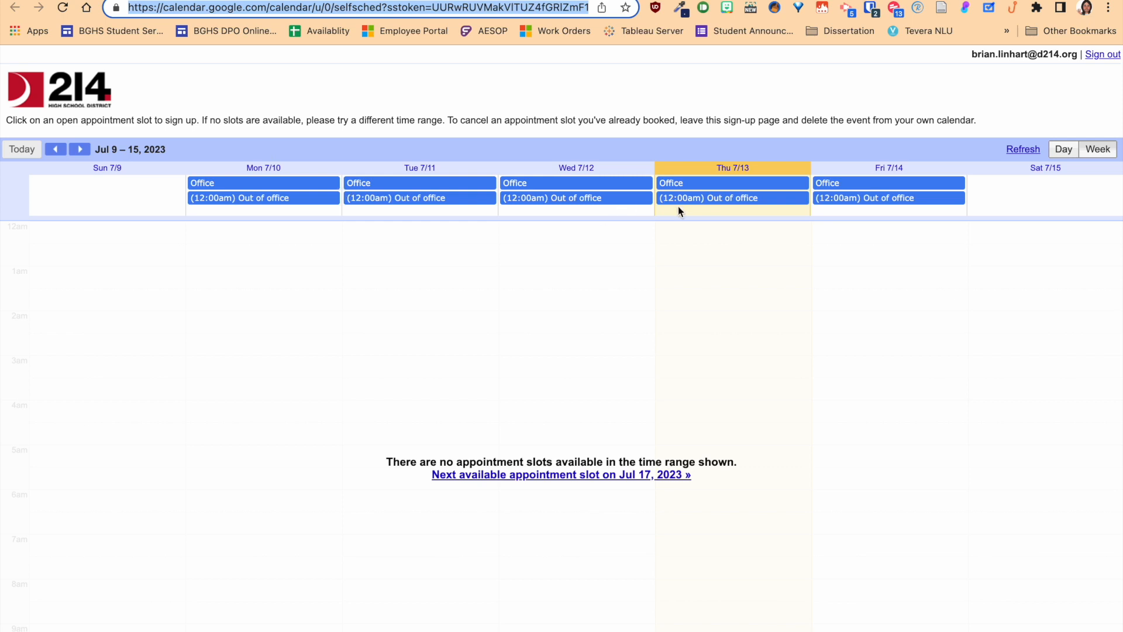
pyautogui.click(80, 149)
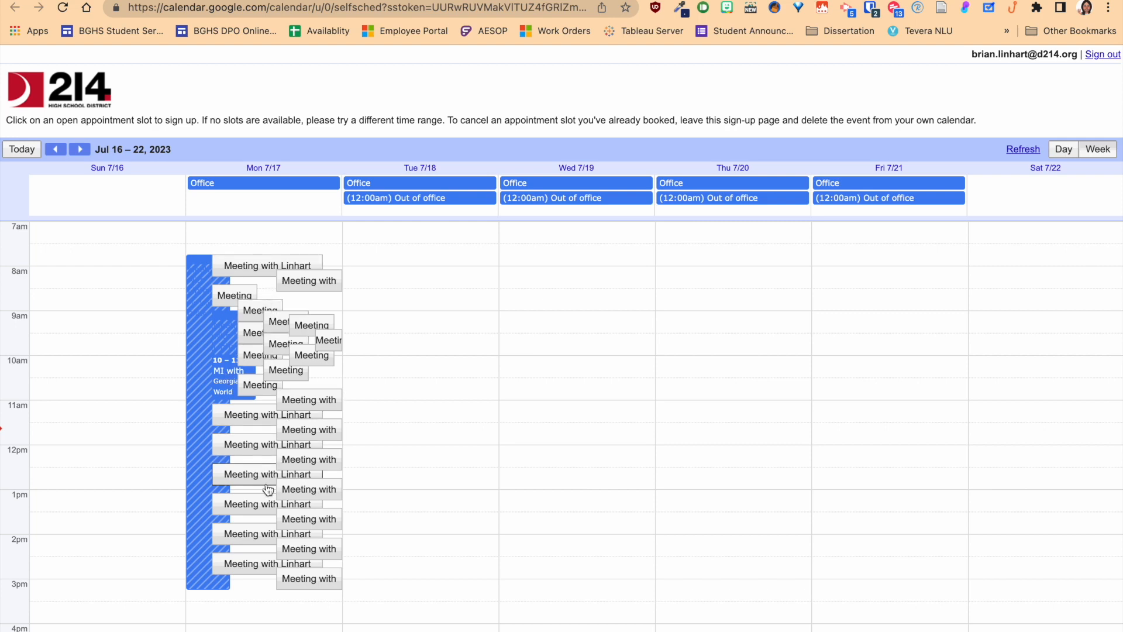
# - Book the Monday, July 17, 1:45pm–2:05pm slot, adding "4th", the teacher's name and A113 below the reminder in the description
pyautogui.click(234, 534)
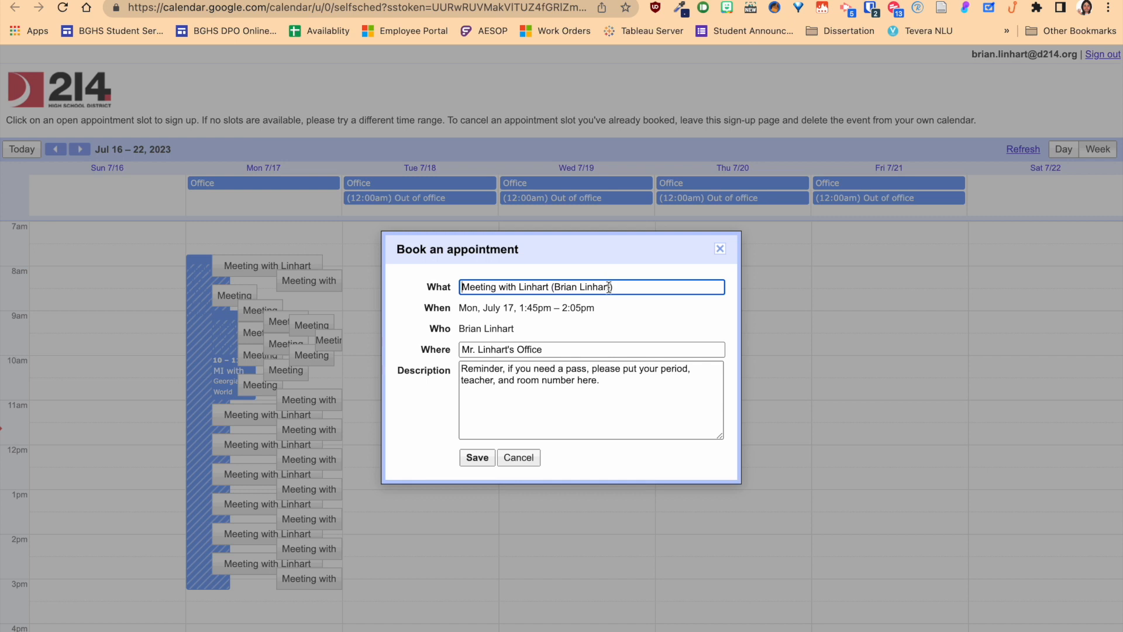
pyautogui.click(610, 380)
pyautogui.press('Return')
pyautogui.press('Return')
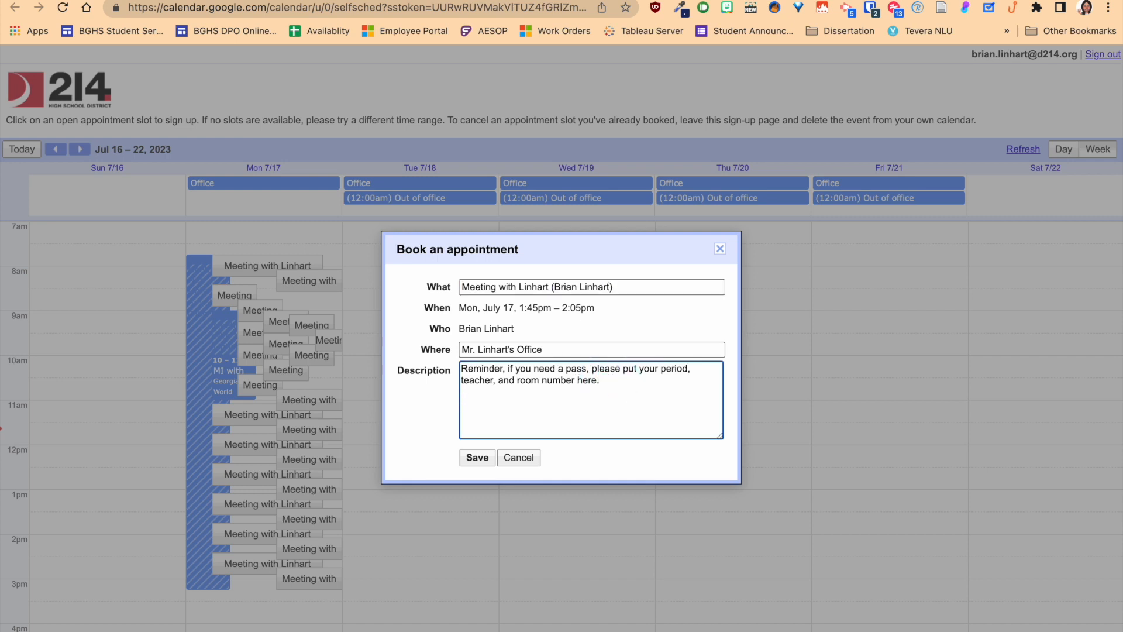
pyautogui.write('4th, Mr. Linhart, A113')
pyautogui.click(481, 462)
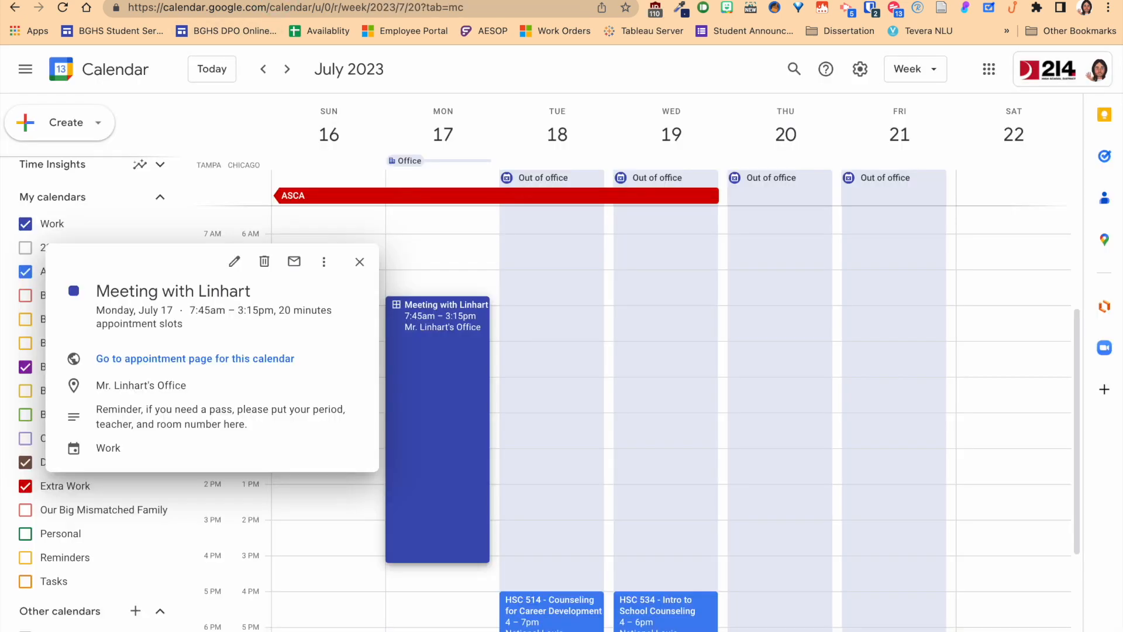
# - Check the details of the booked 1:45–2:05pm appointment on July 17 in the calendar, and close them
pyautogui.click(359, 262)
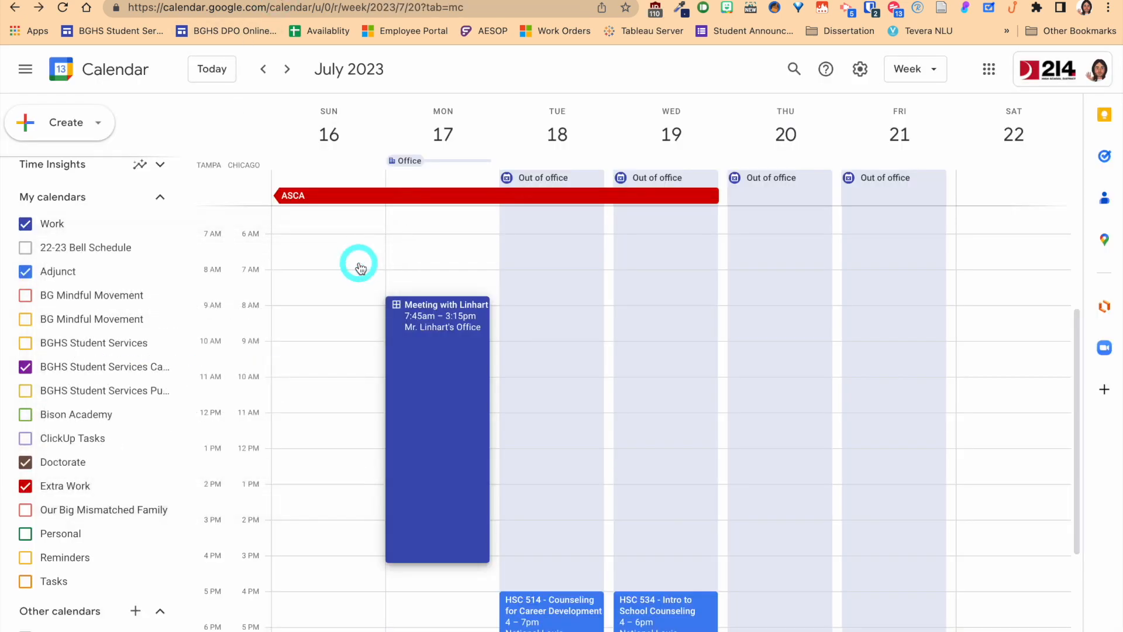
pyautogui.click(463, 517)
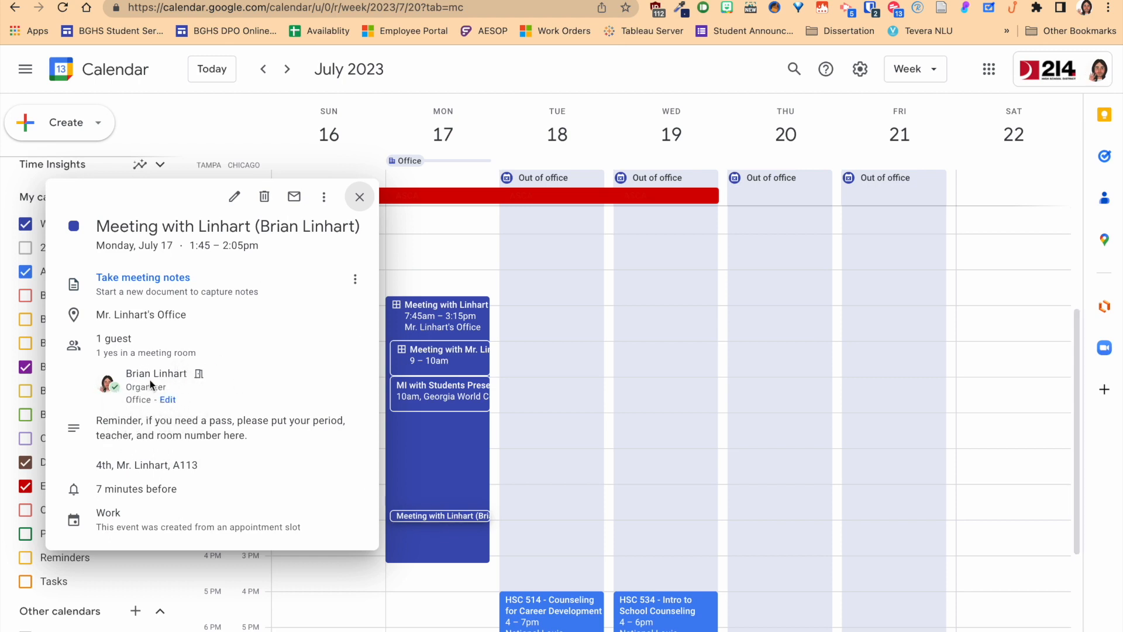
pyautogui.moveTo(149, 380)
pyautogui.click(359, 200)
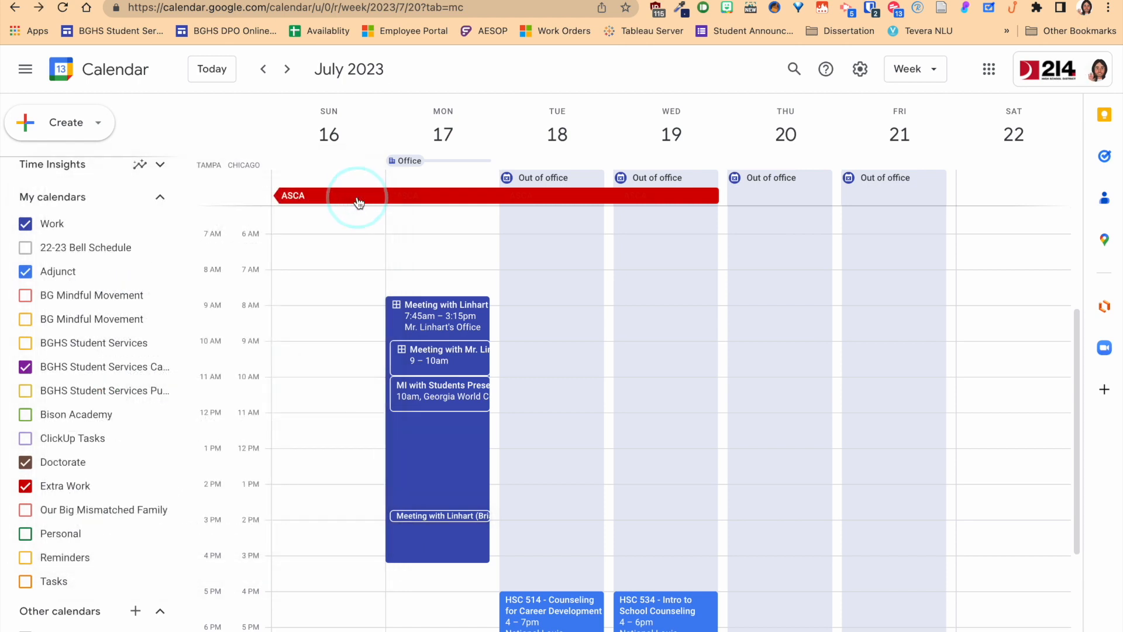
# - Start a new event titled "Senior Meeting" on Sunday, July 16, from 8:00am to 4:00pm
pyautogui.click(300, 317)
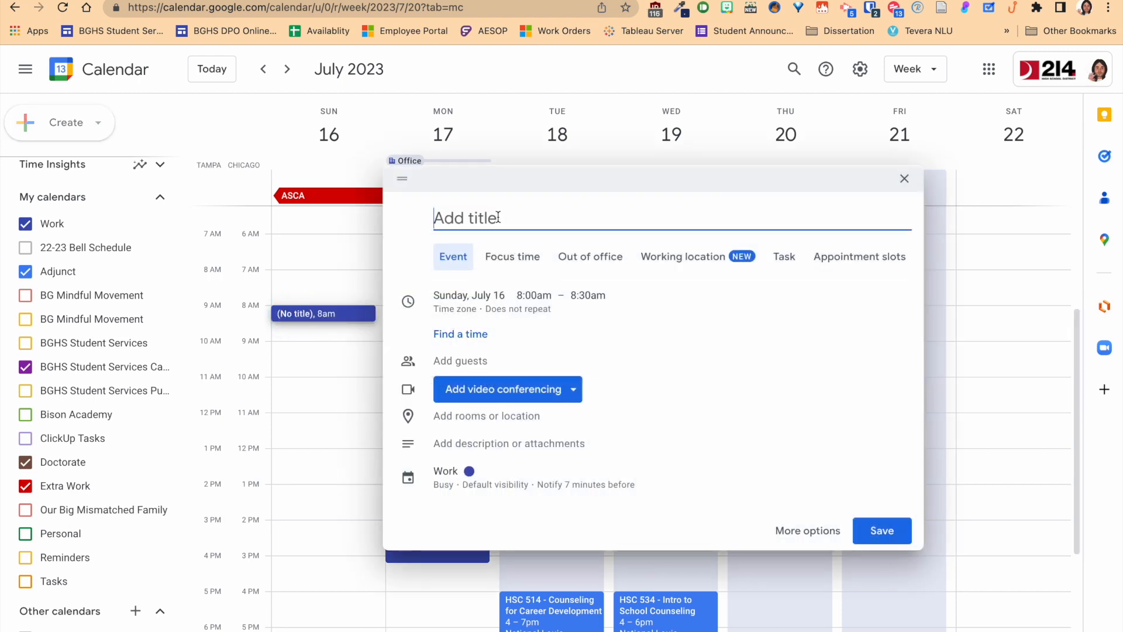
pyautogui.write('Senior Meeting')
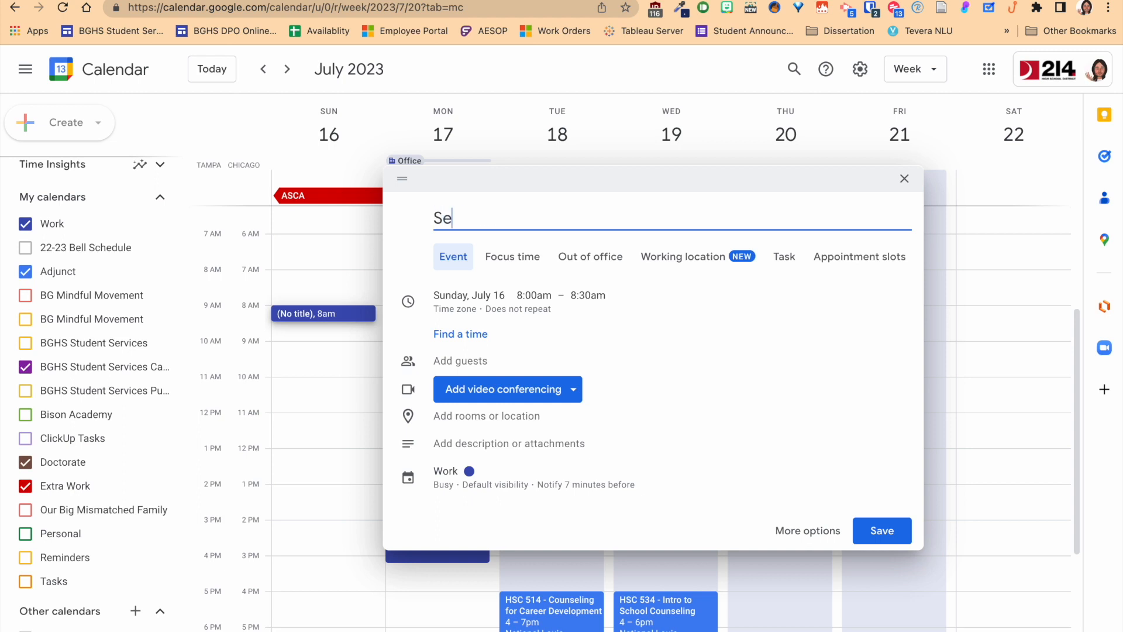
pyautogui.click(588, 295)
pyautogui.scroll(-2, 630, 402)
pyautogui.scroll(-5, 630, 401)
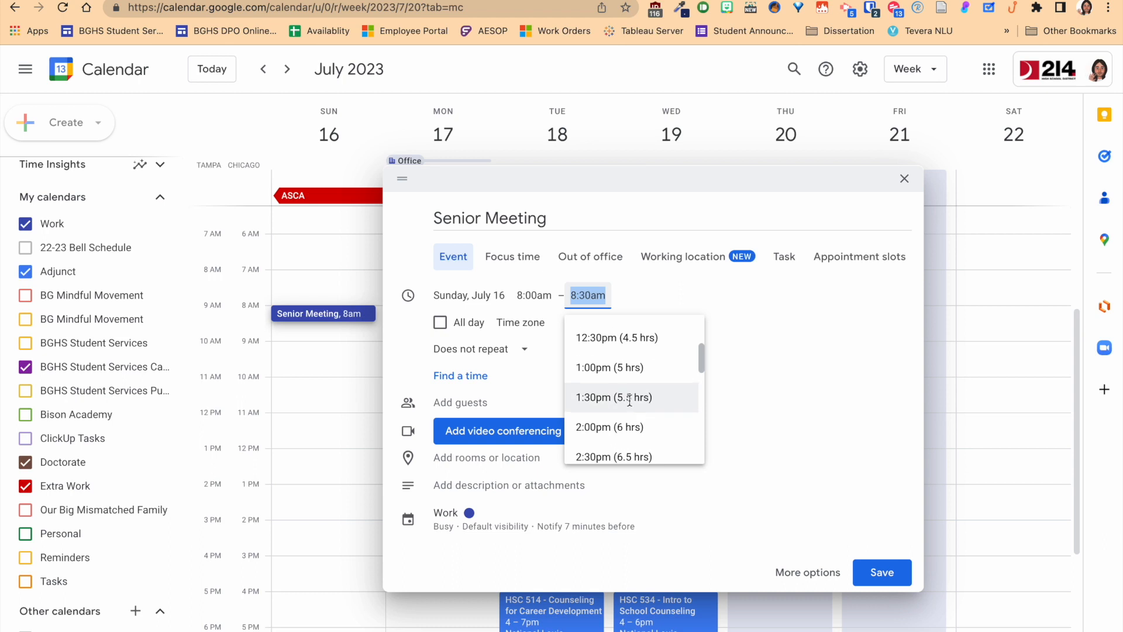
pyautogui.click(617, 428)
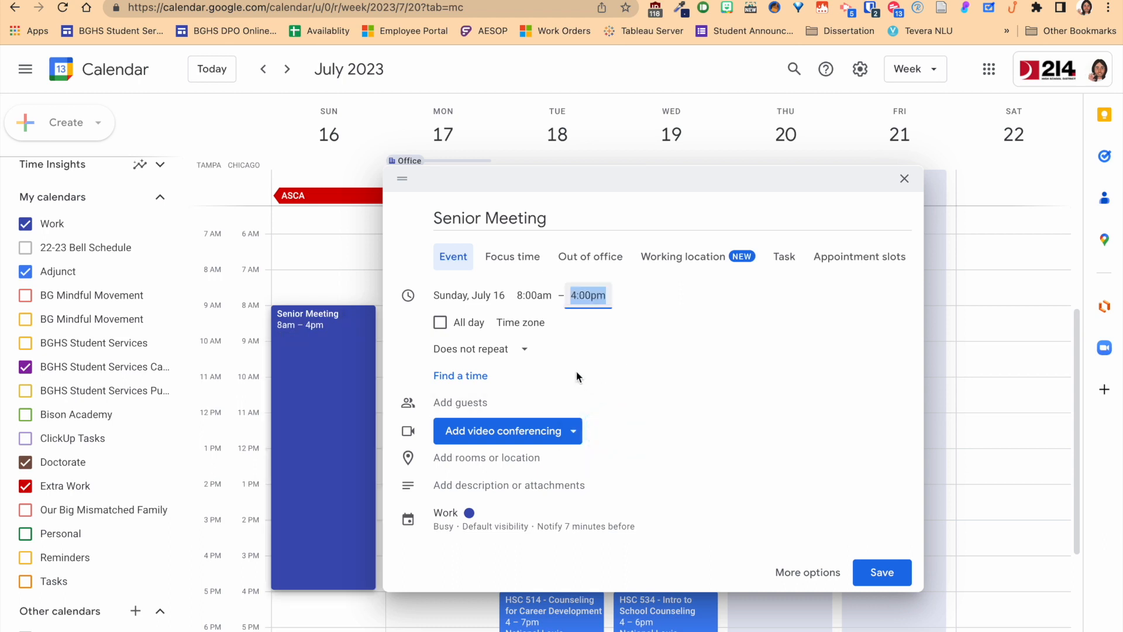
# - Change the Senior Meeting event to appointment slots with a duration of 20 minutes
pyautogui.click(851, 255)
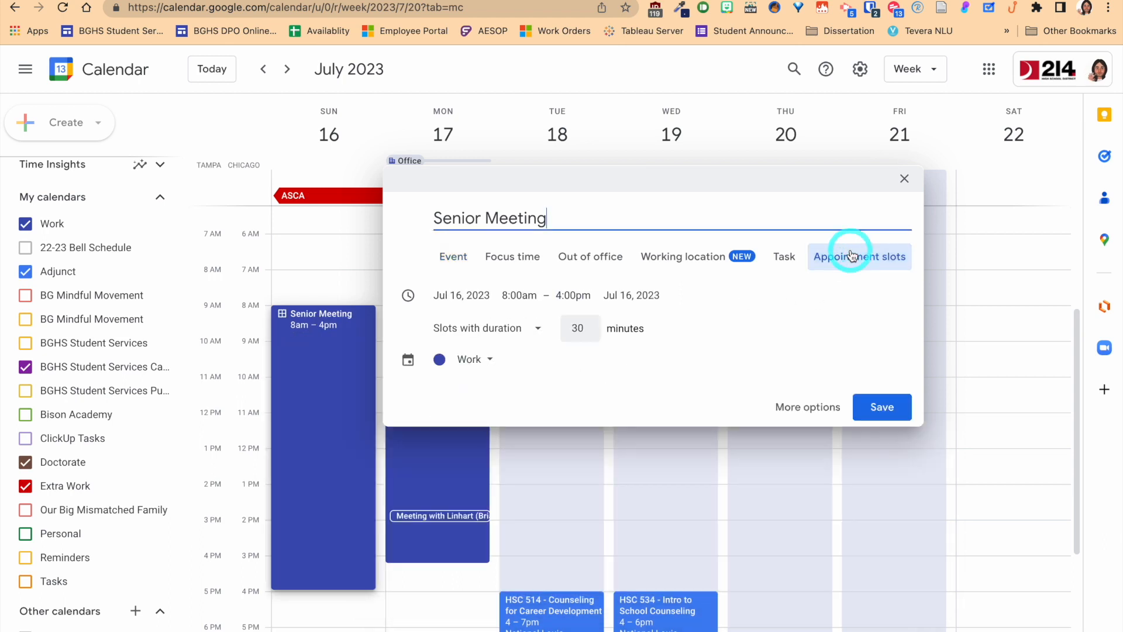
pyautogui.click(574, 328)
pyautogui.write('20')
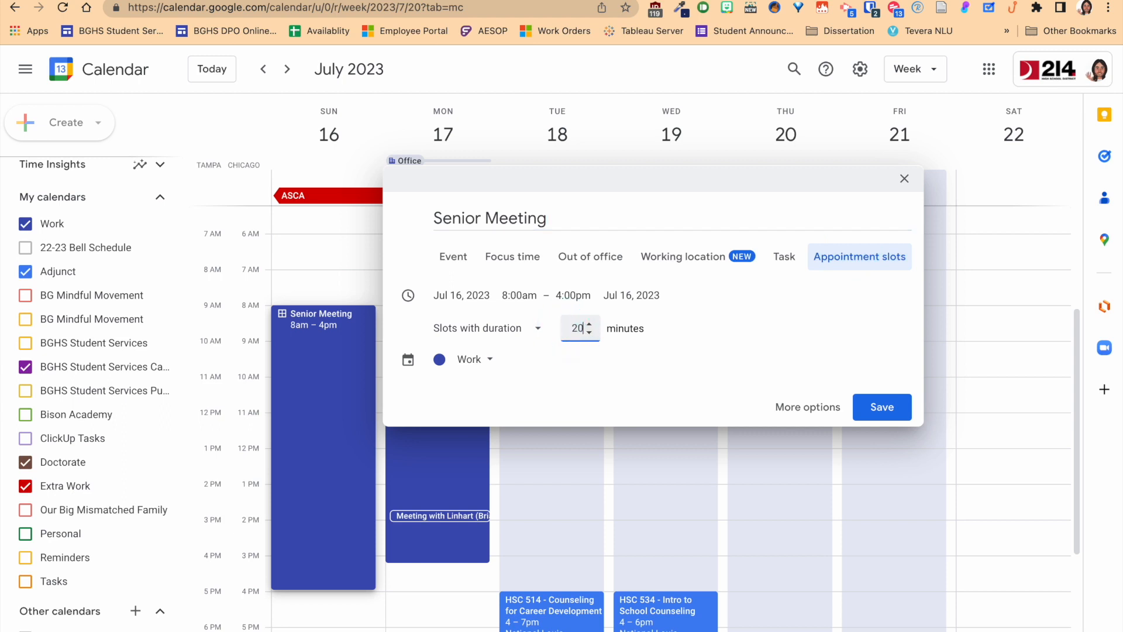
# - Save the Senior Meeting slots and start a new event titled "9th Grade Meetings" on Sunday, July 16, from 8:00am to 4:00pm
pyautogui.click(893, 413)
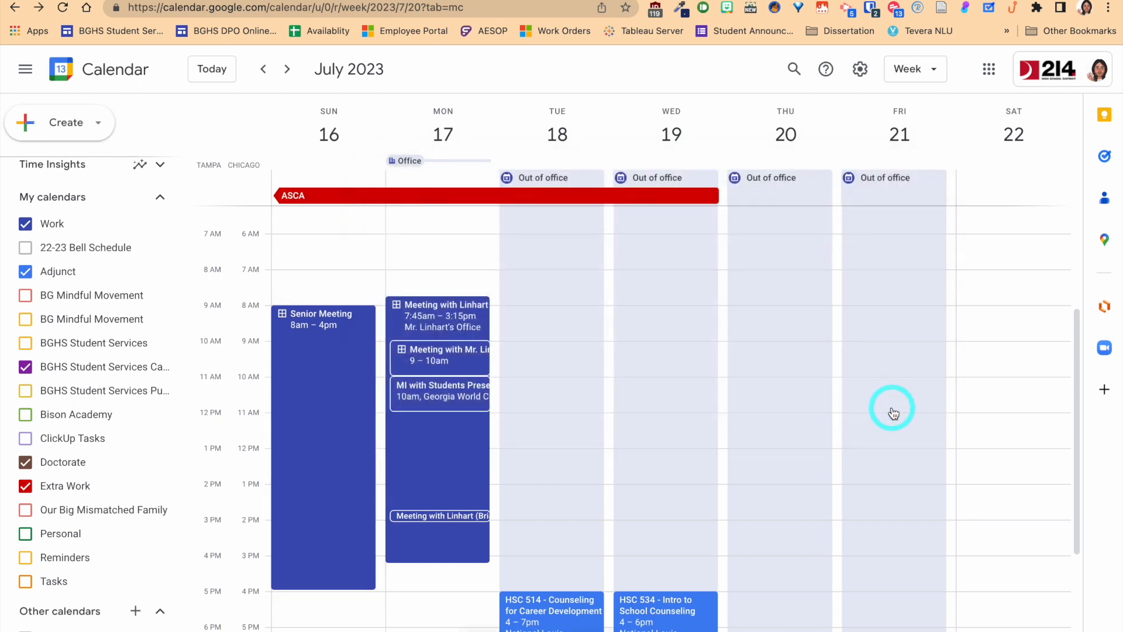
pyautogui.click(374, 310)
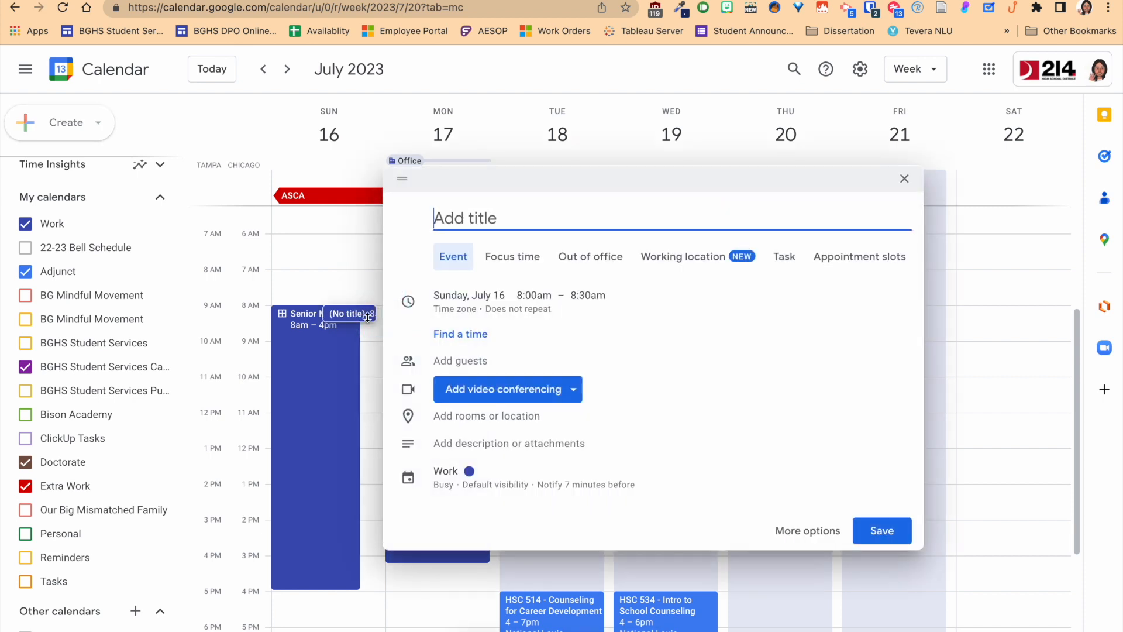
pyautogui.moveTo(363, 322); pyautogui.dragTo(388, 589)
pyautogui.click(479, 218)
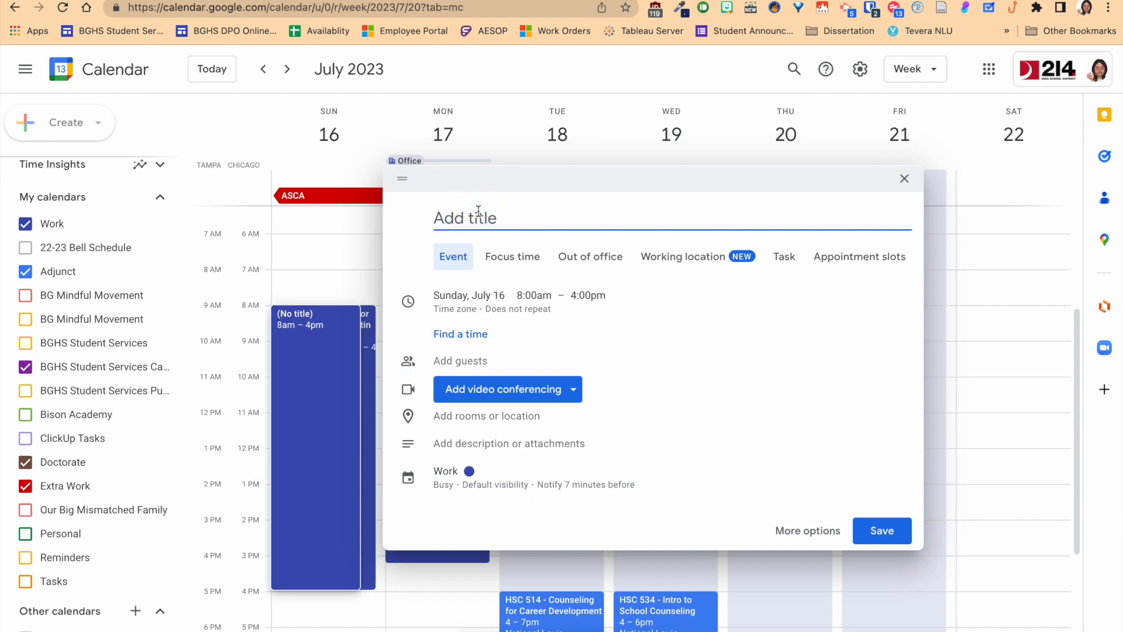
pyautogui.write('9th Grade Meetings')
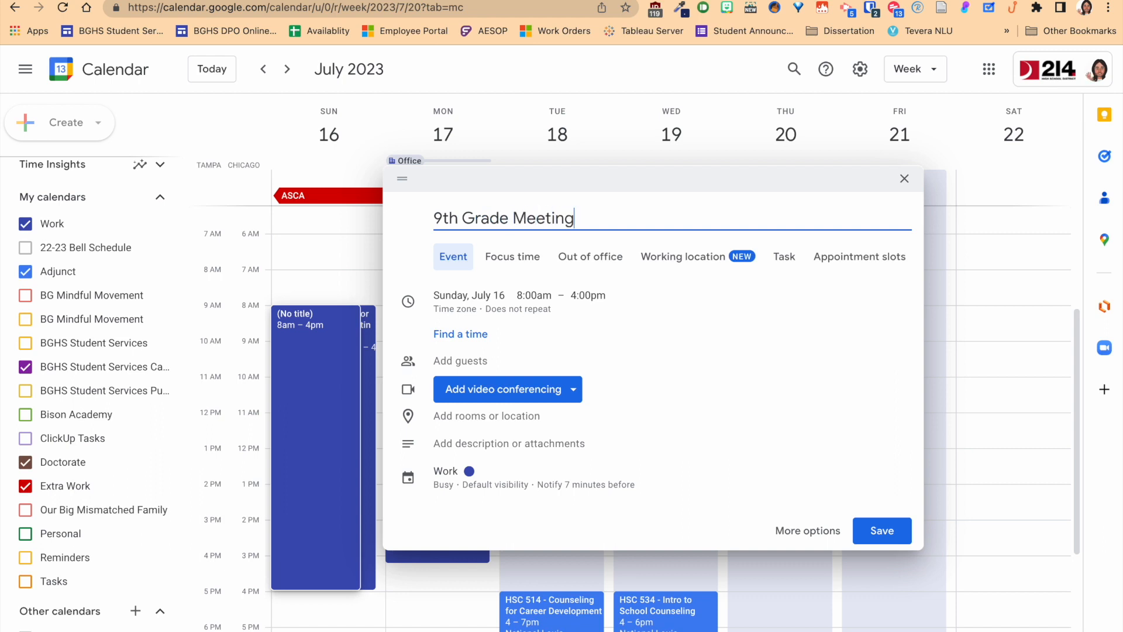
# - Change the 9th Grade Meetings event to appointment slots with a duration of 20 minutes and save it
pyautogui.click(845, 256)
pyautogui.doubleClick(577, 326)
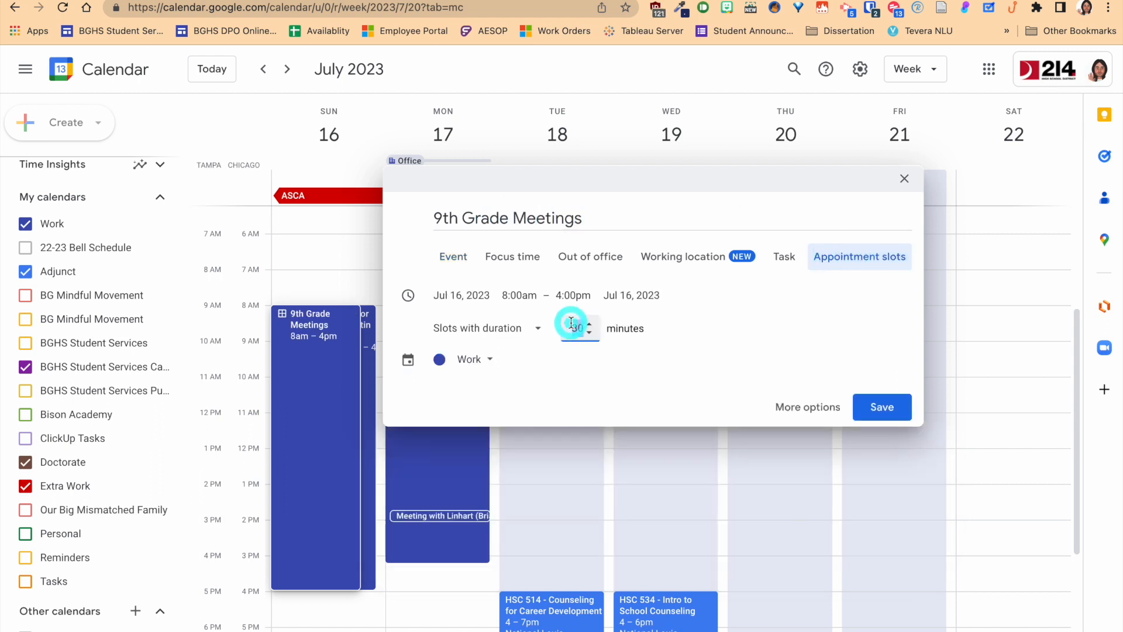
pyautogui.write('20')
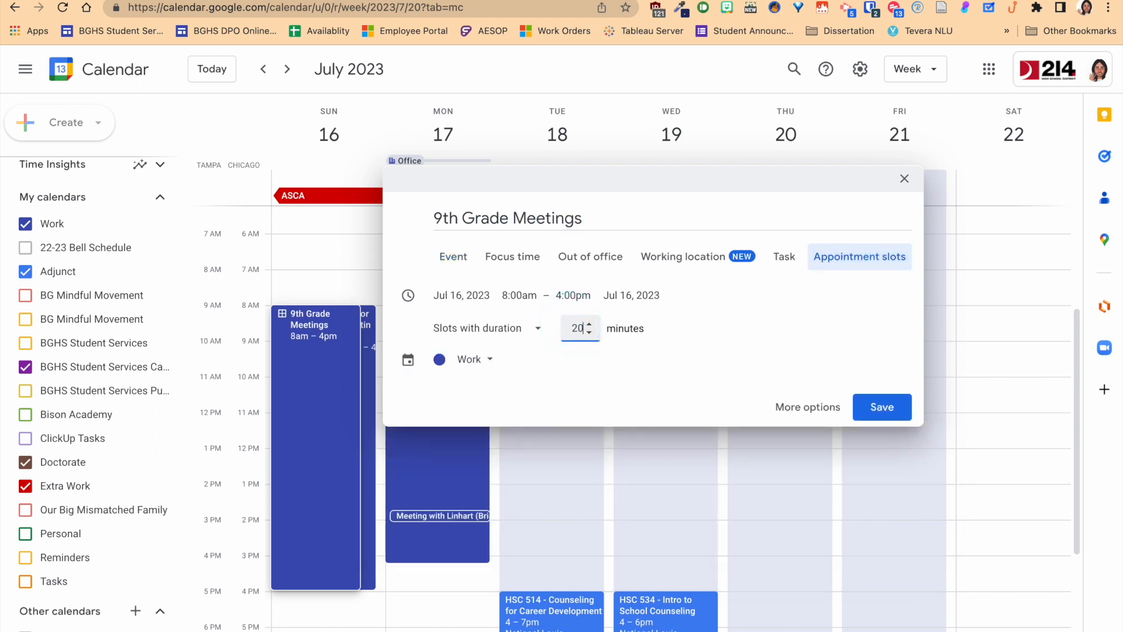
pyautogui.click(877, 408)
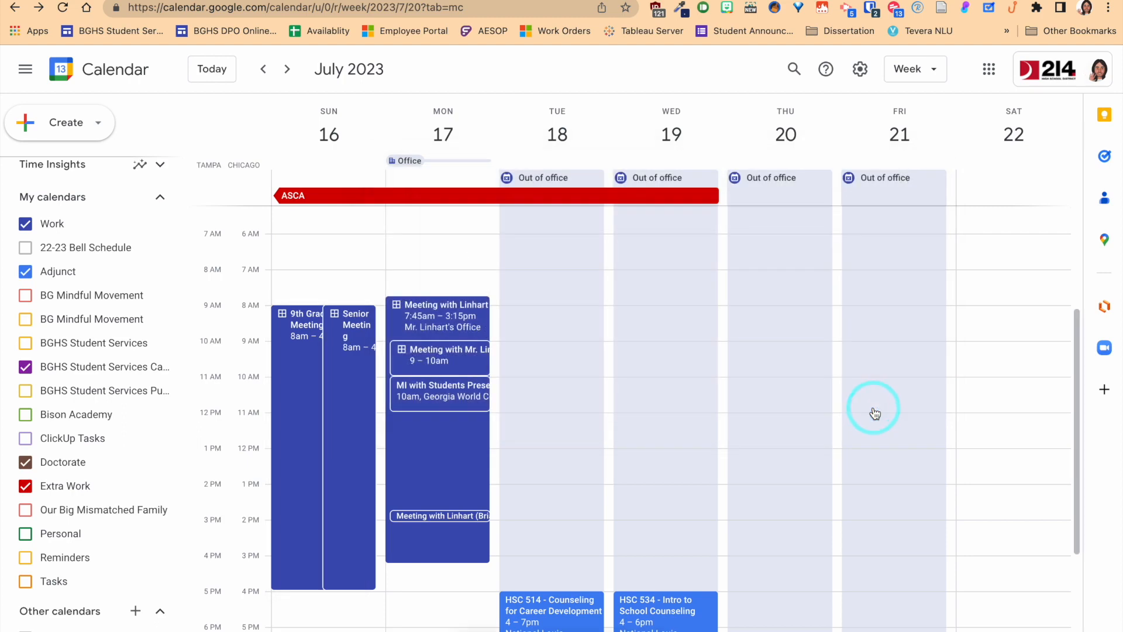
# - Start a new event titled "Course Requests Meeting" on Sunday, July 16, from 8:00am
pyautogui.click(380, 307)
pyautogui.click(501, 211)
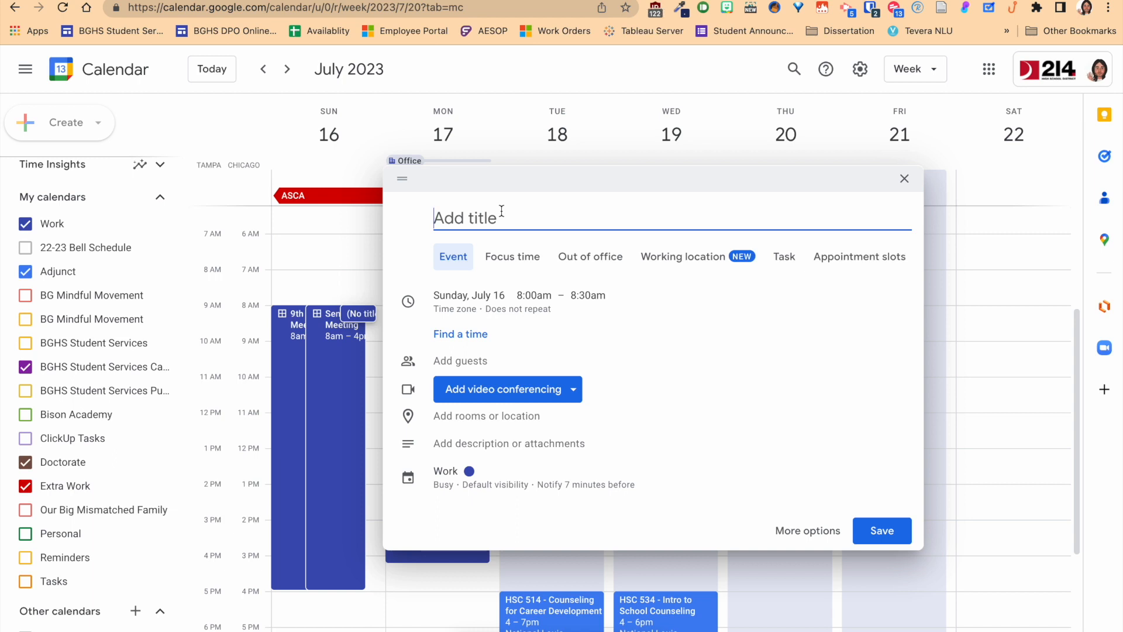
pyautogui.write('Course Re')
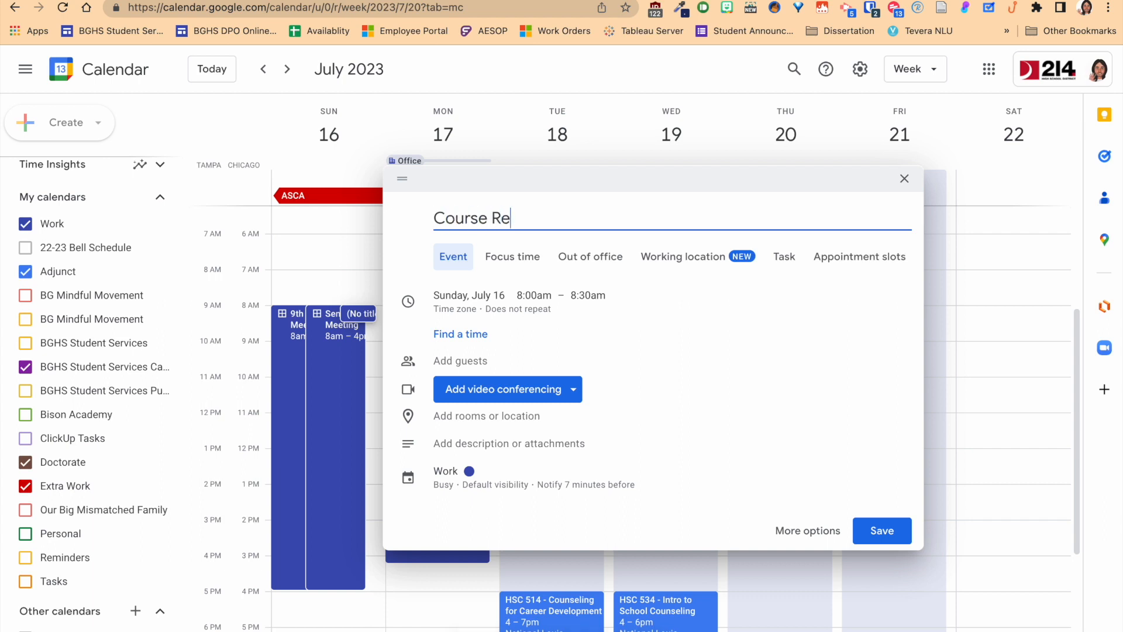
pyautogui.write('quests Meeting')
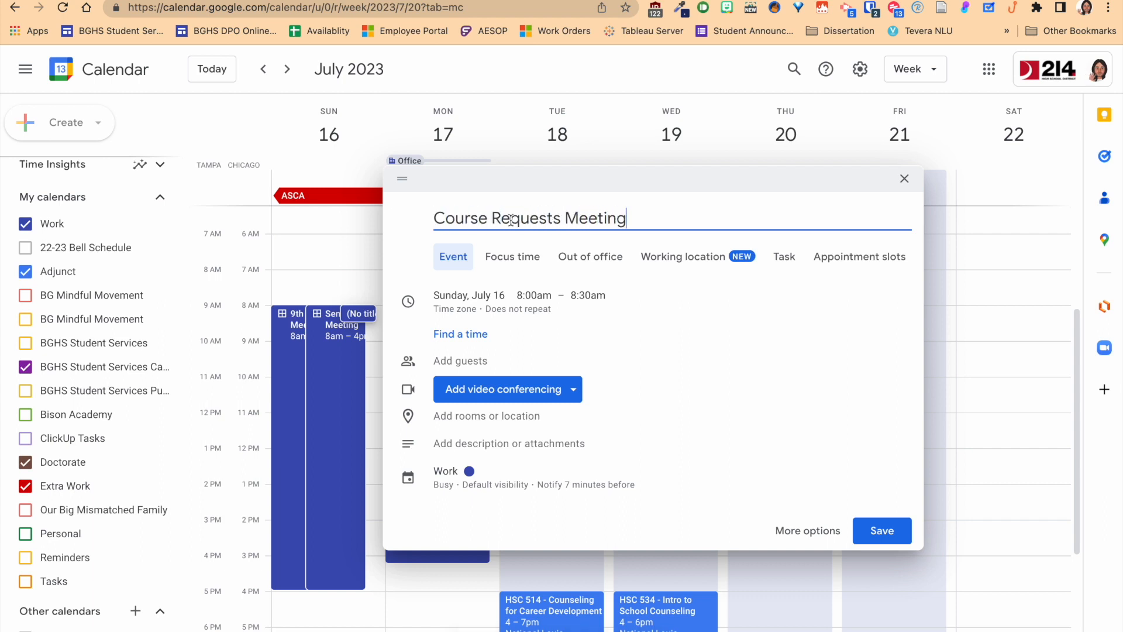
# - Make the Course Requests Meeting 20-minute appointment slots ending at 4:00pm and save it
pyautogui.click(858, 256)
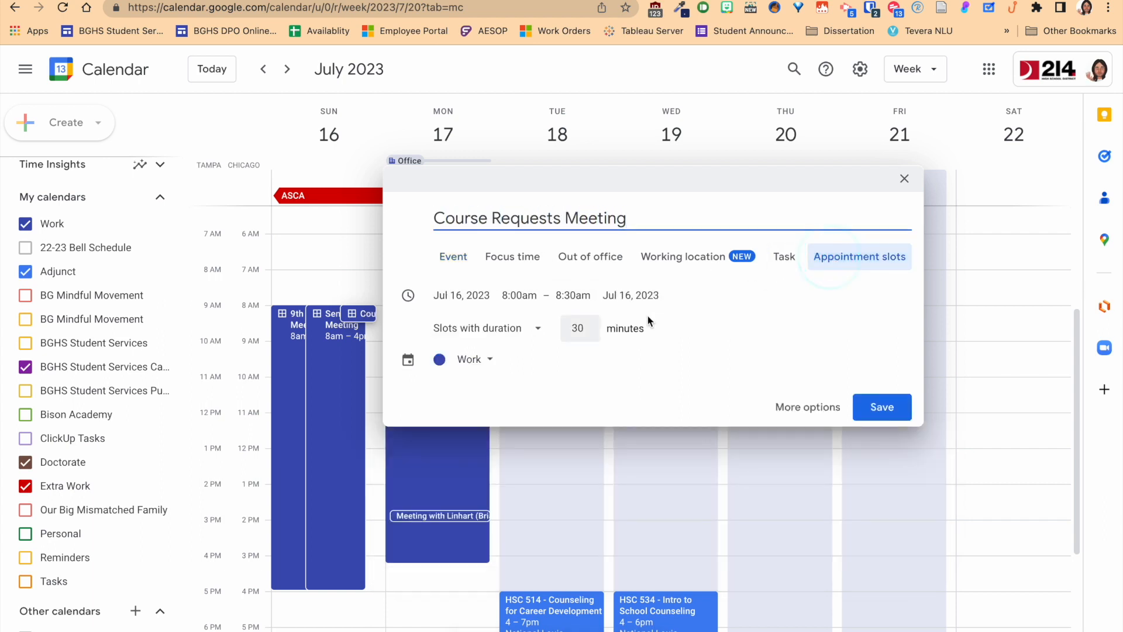
pyautogui.click(573, 295)
pyautogui.scroll(-5, 609, 398)
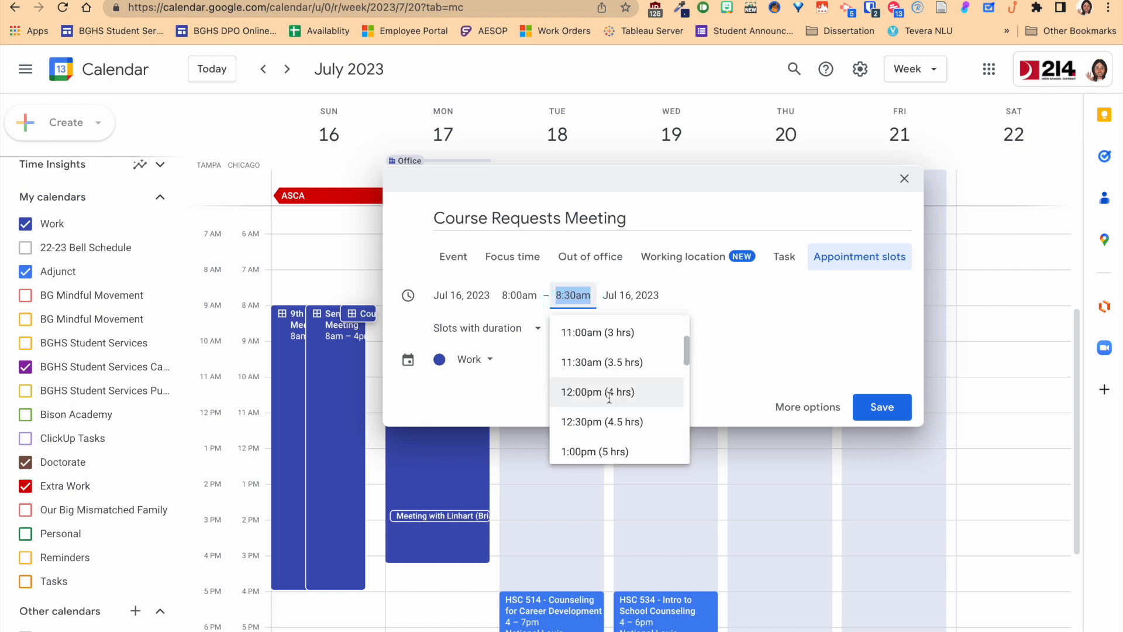
pyautogui.click(599, 426)
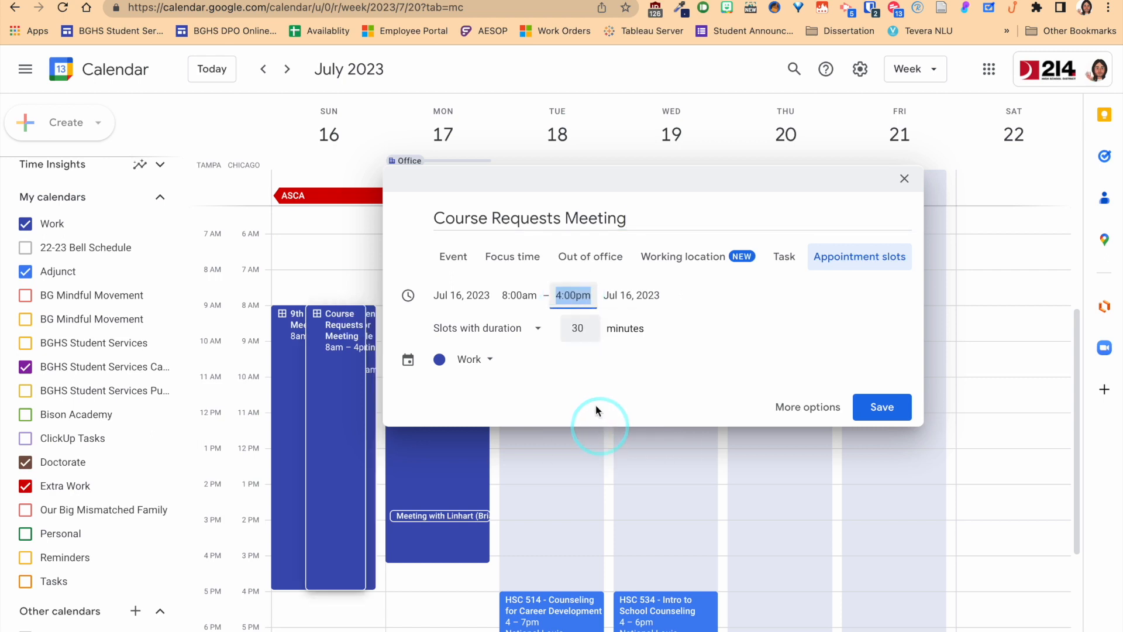
pyautogui.doubleClick(577, 329)
pyautogui.write('2')
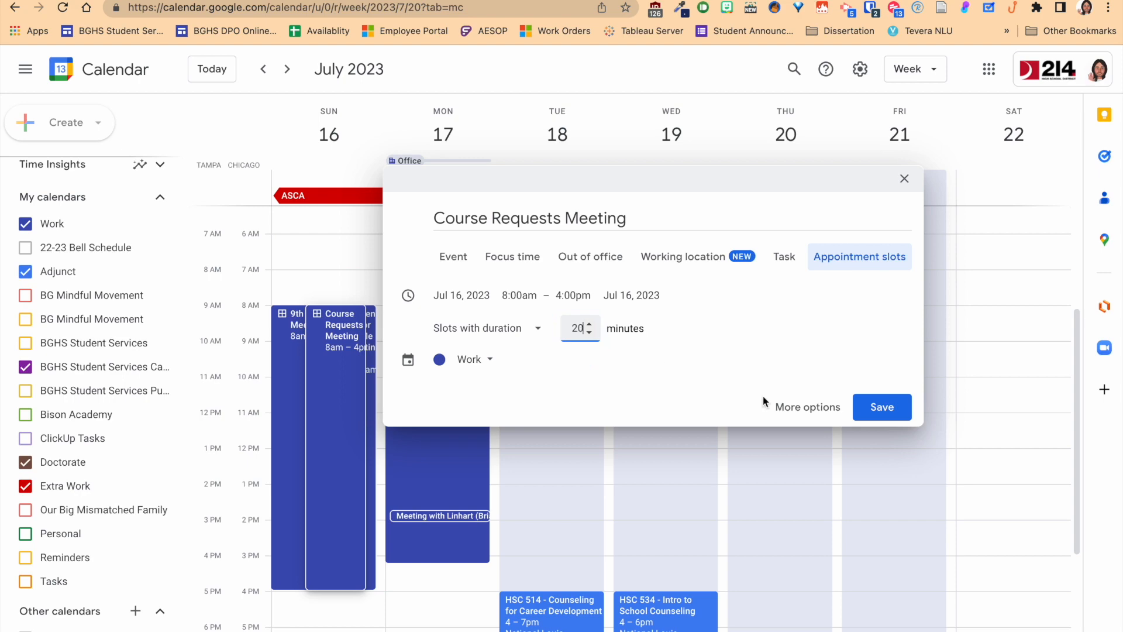
pyautogui.click(879, 405)
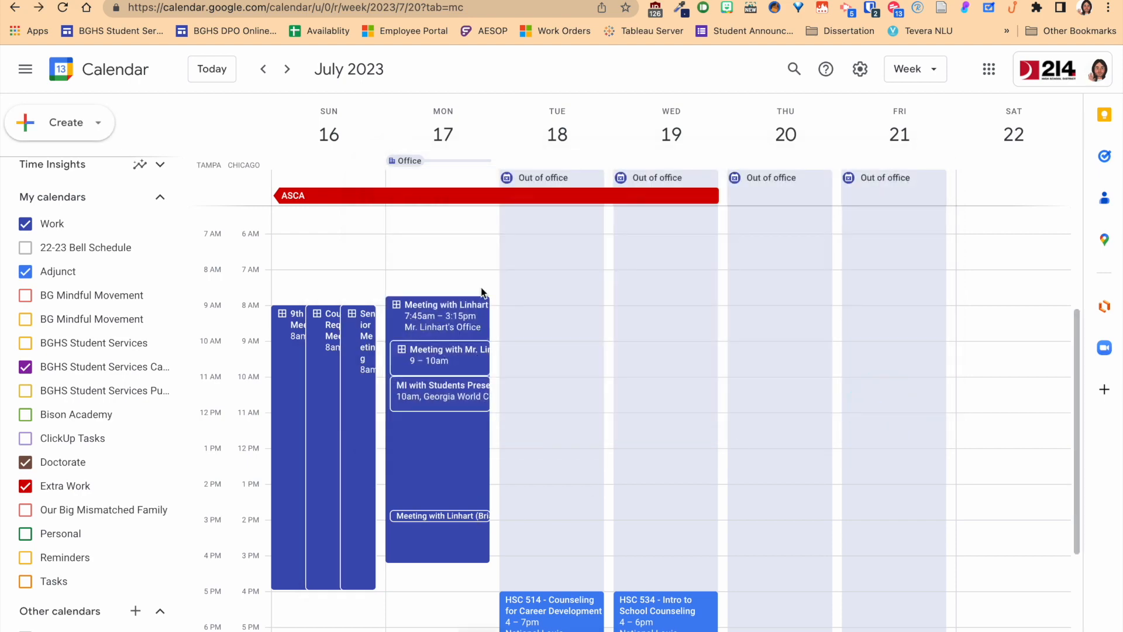
# - Return to the appointment booking page, close the booking confirmation, and reload it to view the week of July 16–22, 2023
pyautogui.click(509, 1)
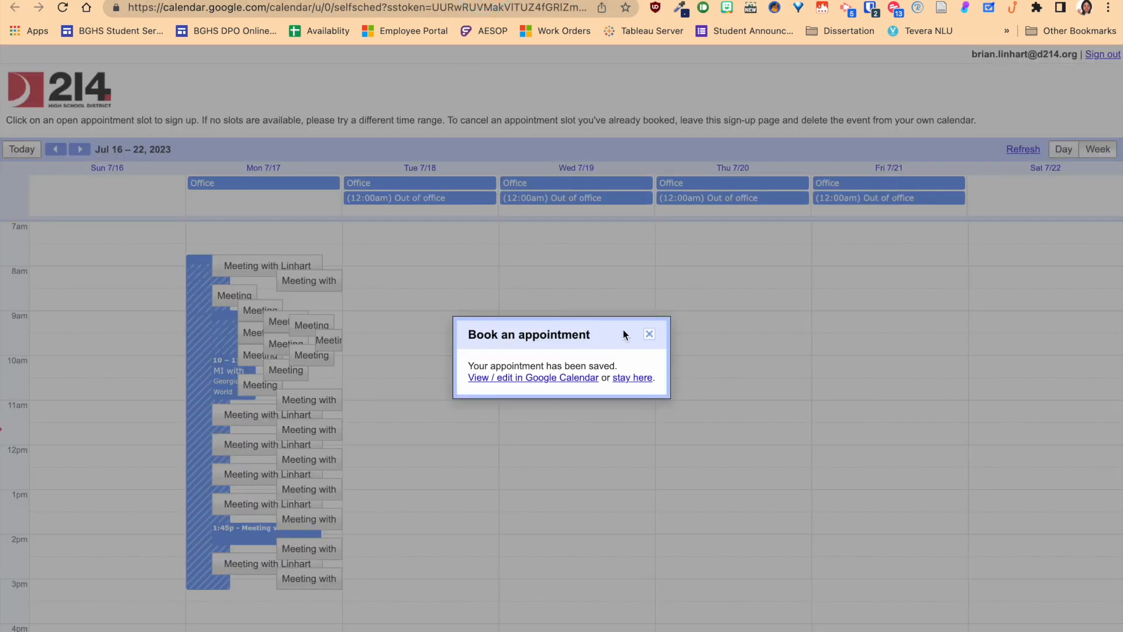
pyautogui.click(647, 334)
pyautogui.click(63, 9)
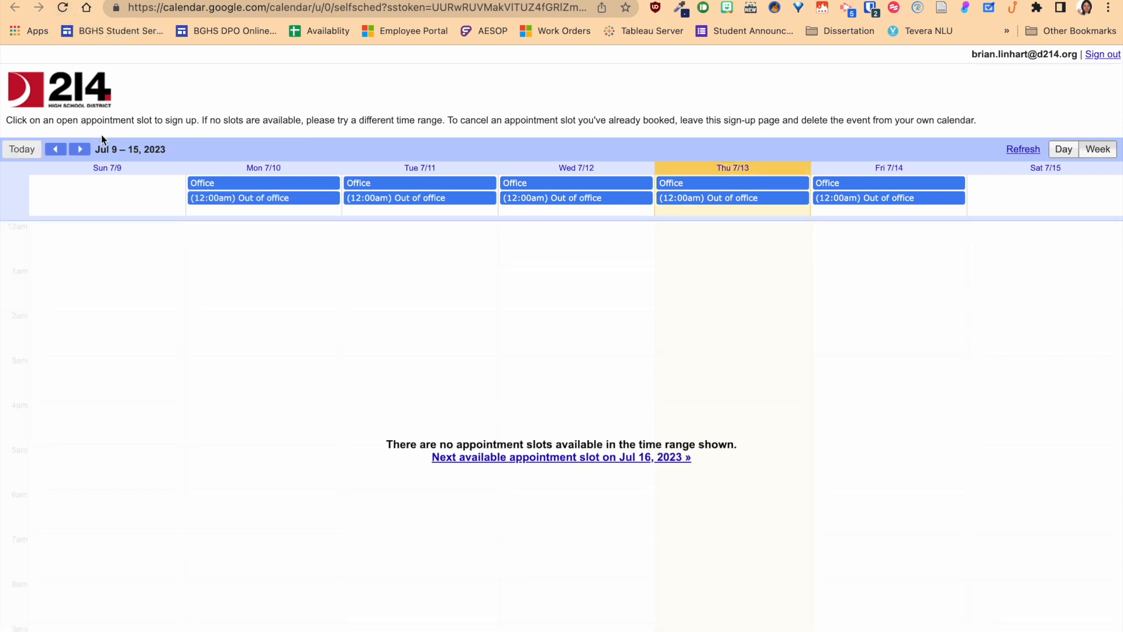
pyautogui.click(82, 150)
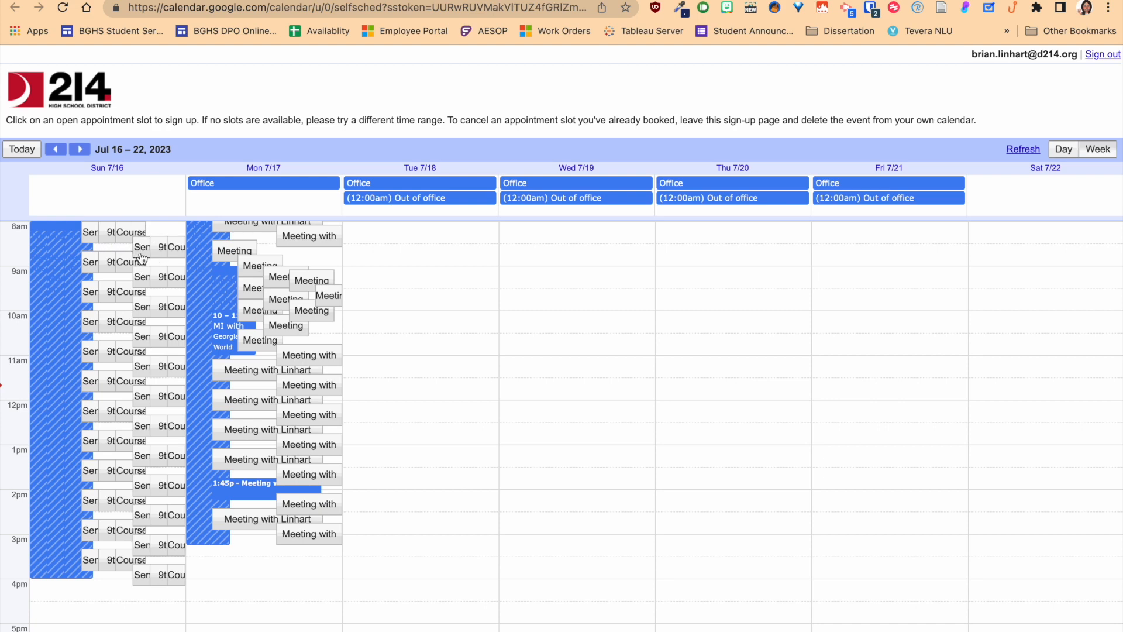
# - Return to the main calendar and delete the Course Requests Meeting and Senior Meeting appointment slots on Sunday, July 16
pyautogui.click(304, 1)
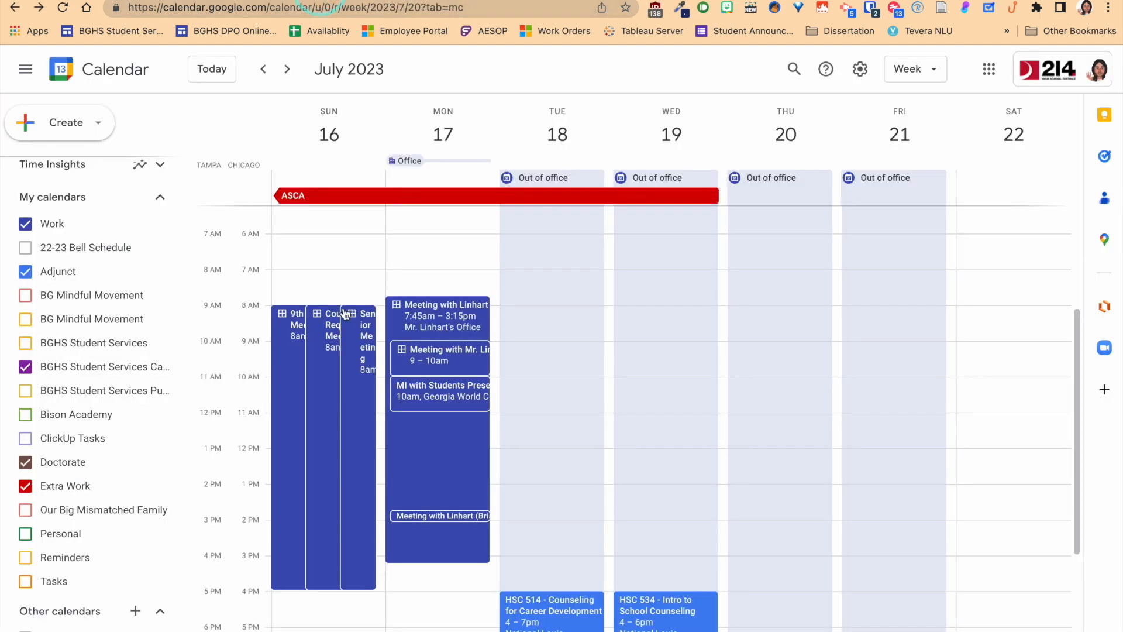
pyautogui.click(328, 315)
pyautogui.click(602, 293)
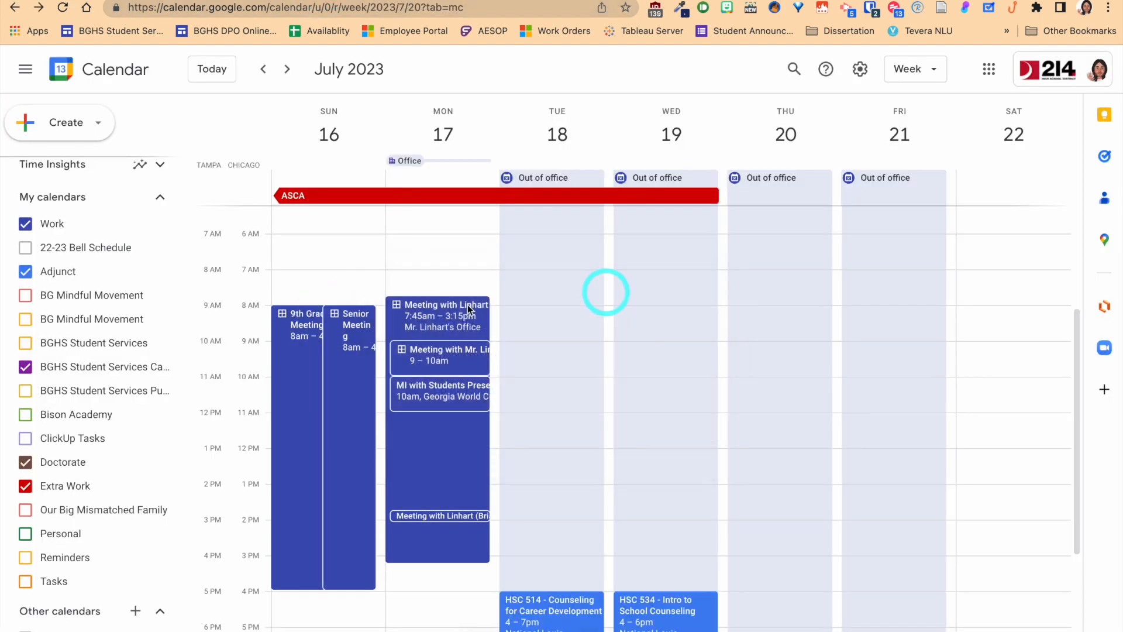
pyautogui.click(354, 326)
pyautogui.click(594, 299)
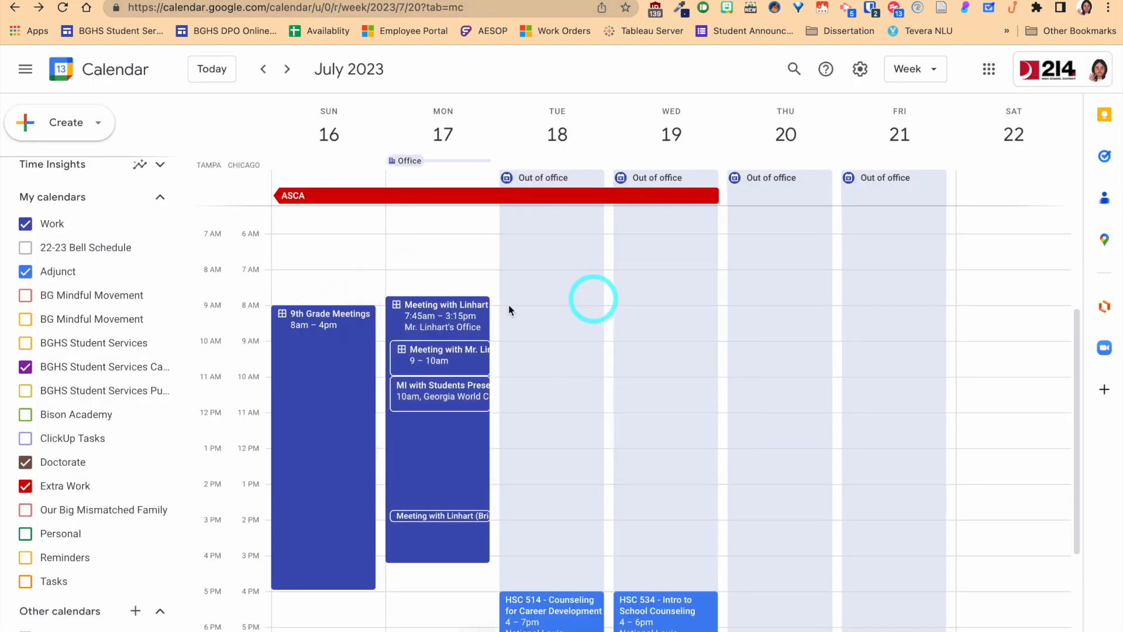
# - Open the 9th Grade Meetings slots for full editing and retitle them "Meeting with" followed by the staff member's surname
pyautogui.click(331, 317)
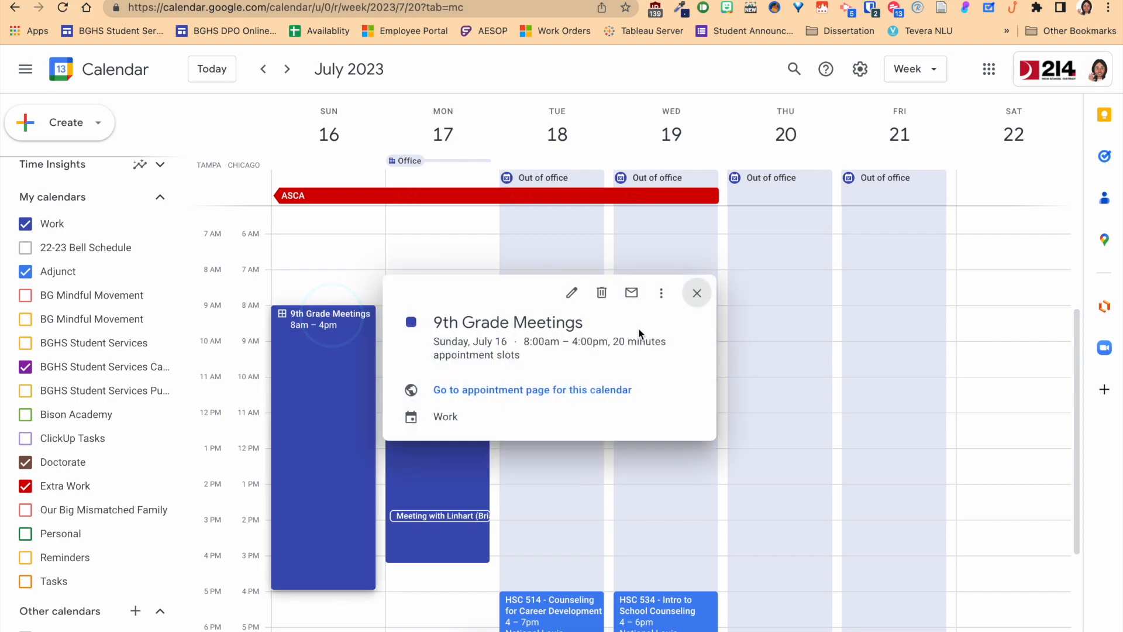
pyautogui.click(572, 293)
pyautogui.click(143, 85)
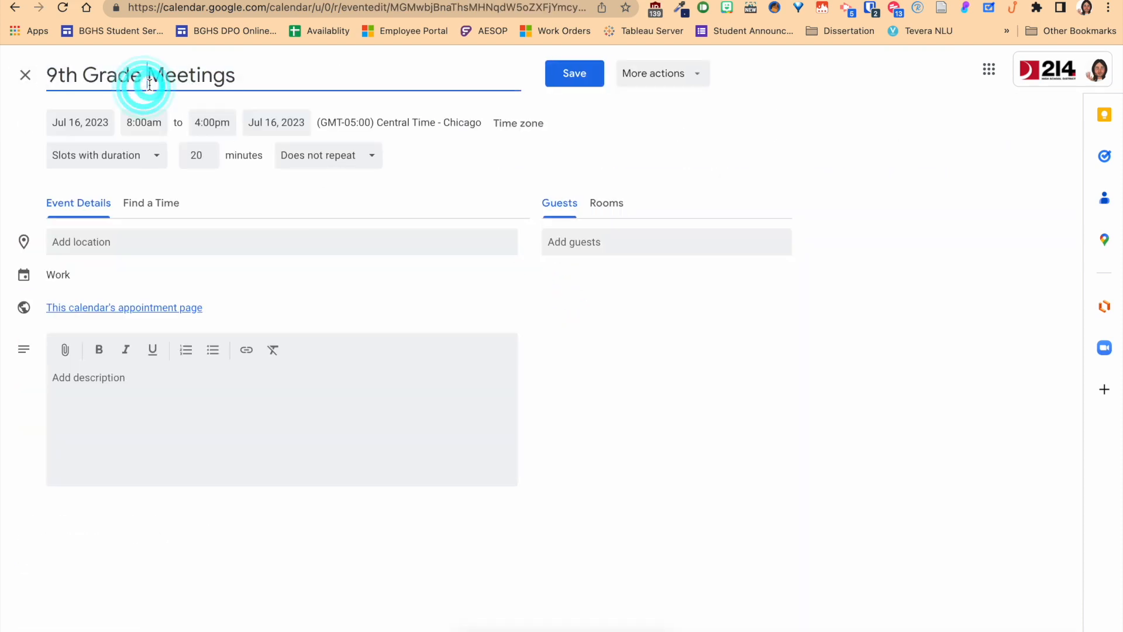
pyautogui.tripleClick(154, 75)
pyautogui.write('Meeting with Linhart')
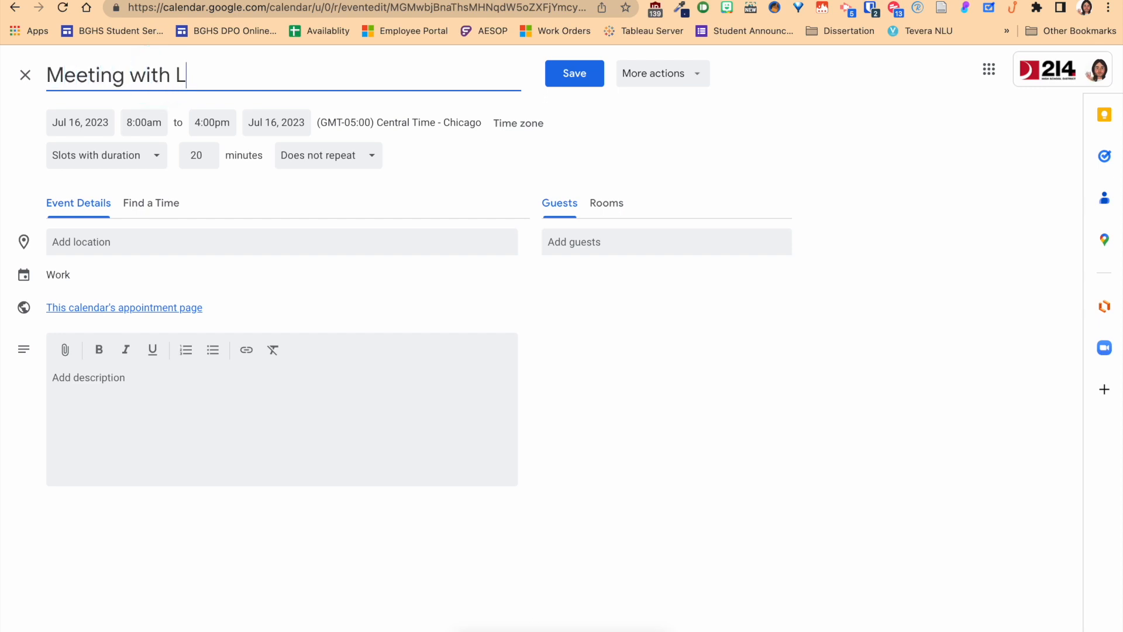
# - Add the bold description "SPECIFY TYPE OF MEETING IN MEETING TITLE" to the July 16 slots and save the changes
pyautogui.click(100, 369)
pyautogui.write('SPECIFIC')
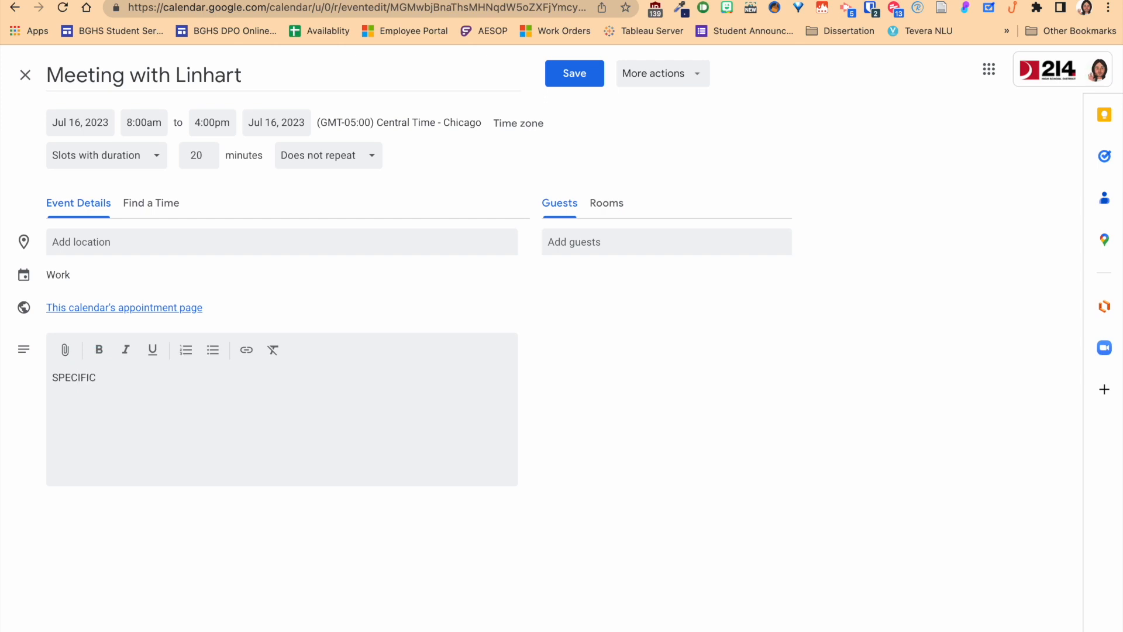
pyautogui.doubleClick(75, 377)
pyautogui.click(105, 352)
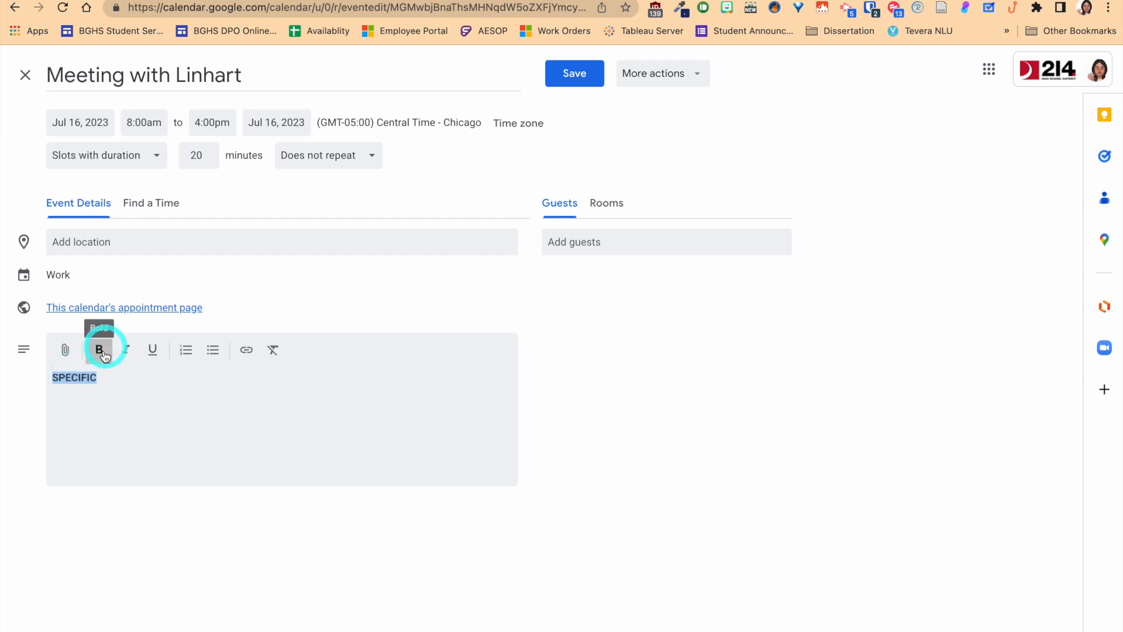
pyautogui.write('SPECIFIC')
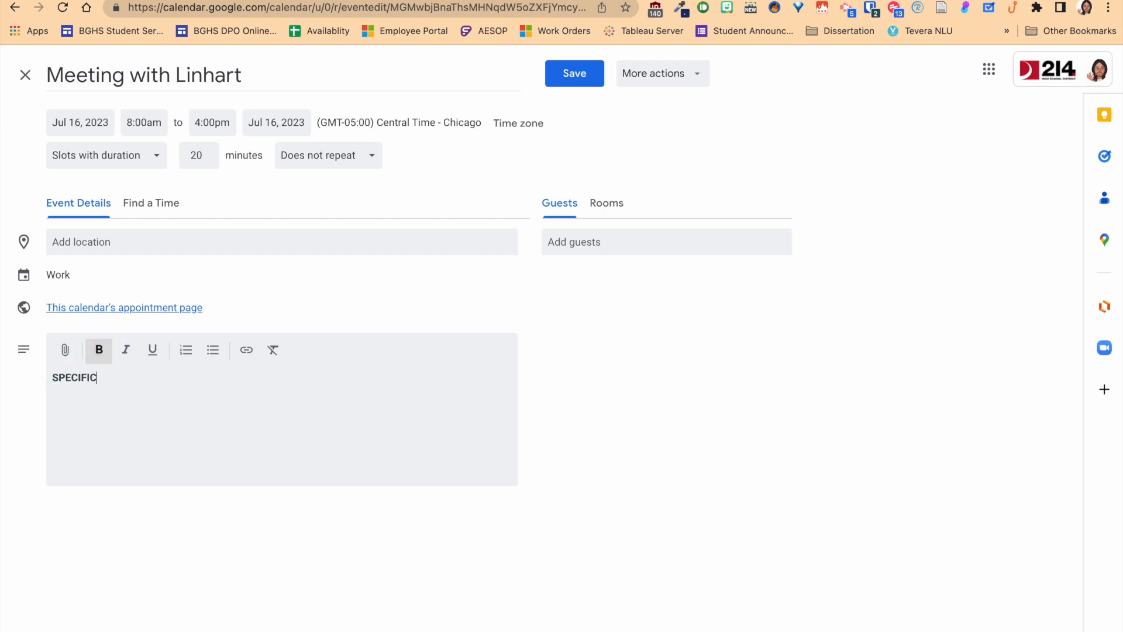
pyautogui.write(' TYUPE')
pyautogui.write('PE OF MEETING')
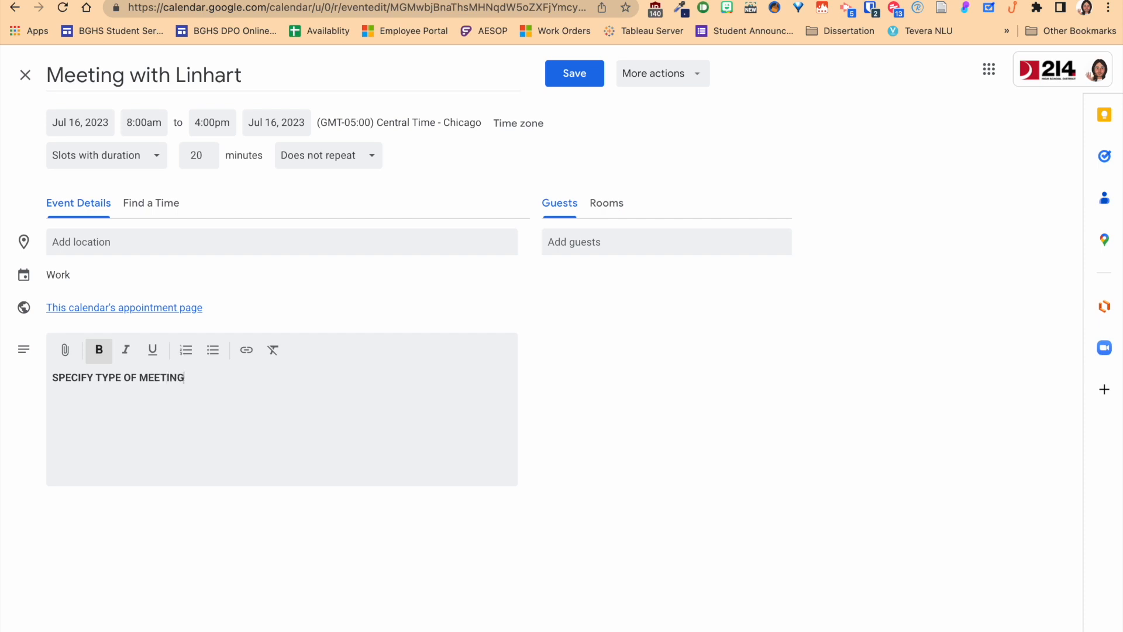
pyautogui.write(' IN MEETING TITLE')
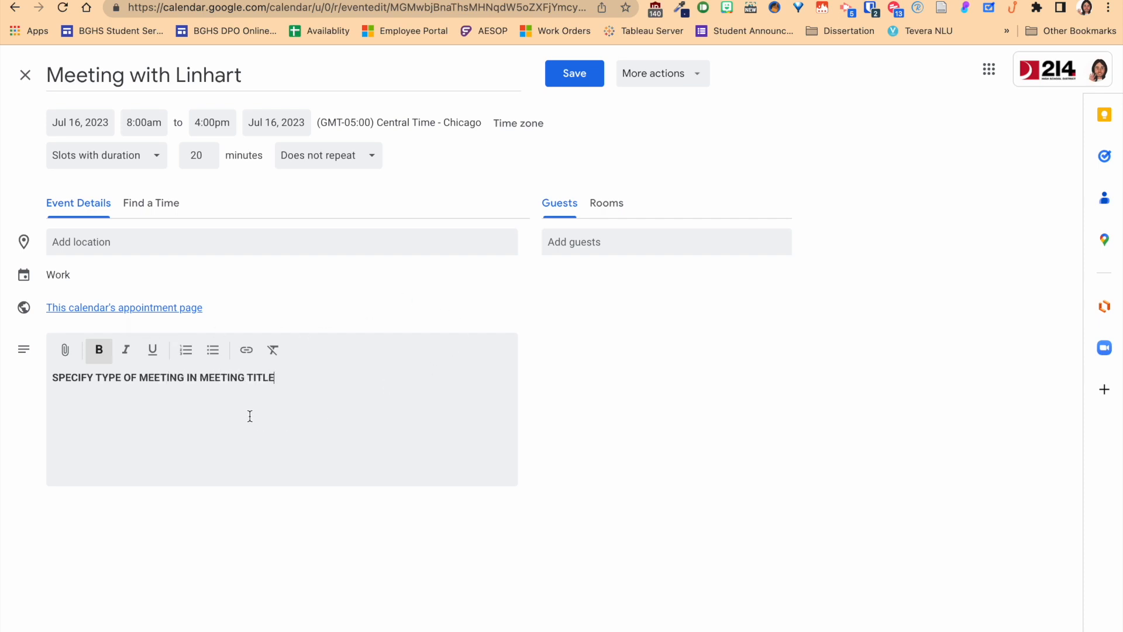
pyautogui.click(575, 73)
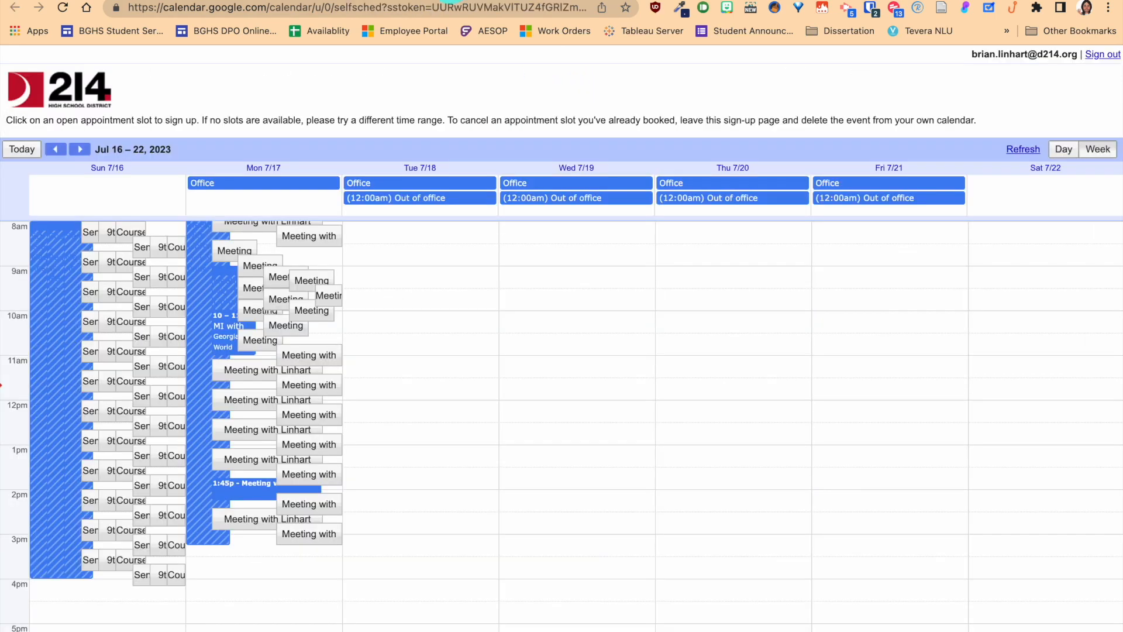
# - Reload the booking page, go to the week of July 16–22, and open Sunday's 8:00am–8:20am slot for booking
pyautogui.click(63, 7)
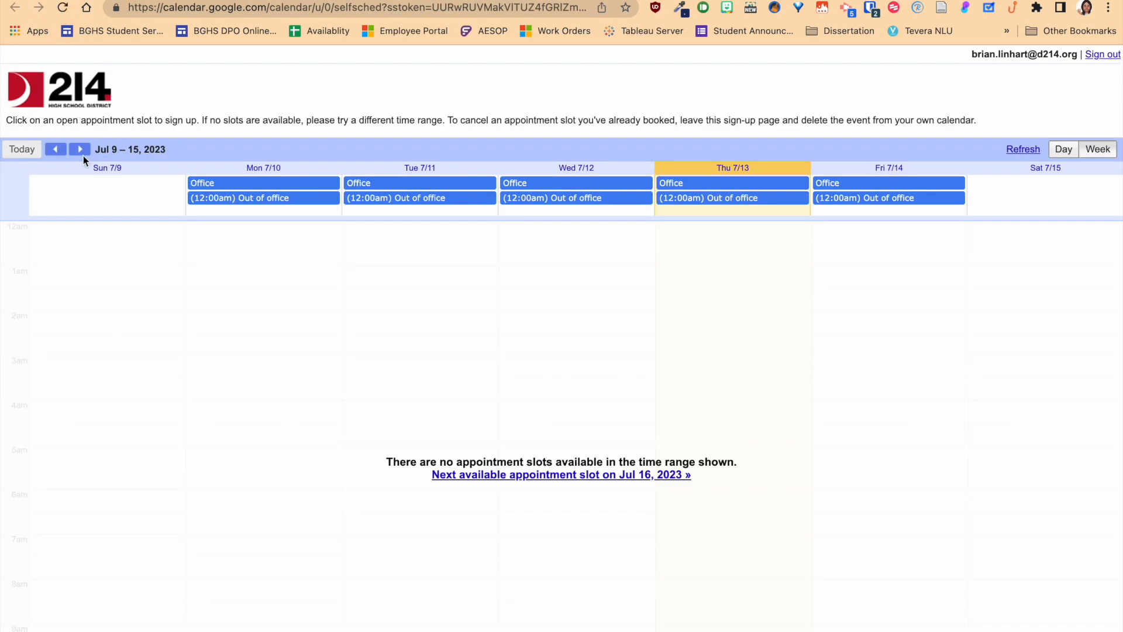
pyautogui.click(81, 151)
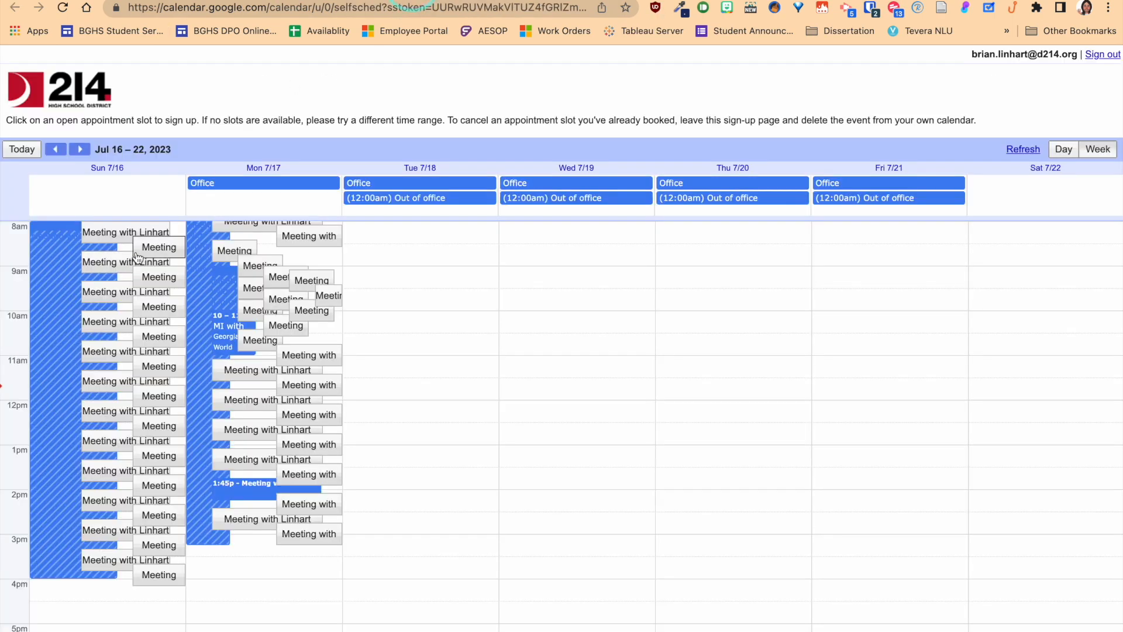
pyautogui.click(112, 233)
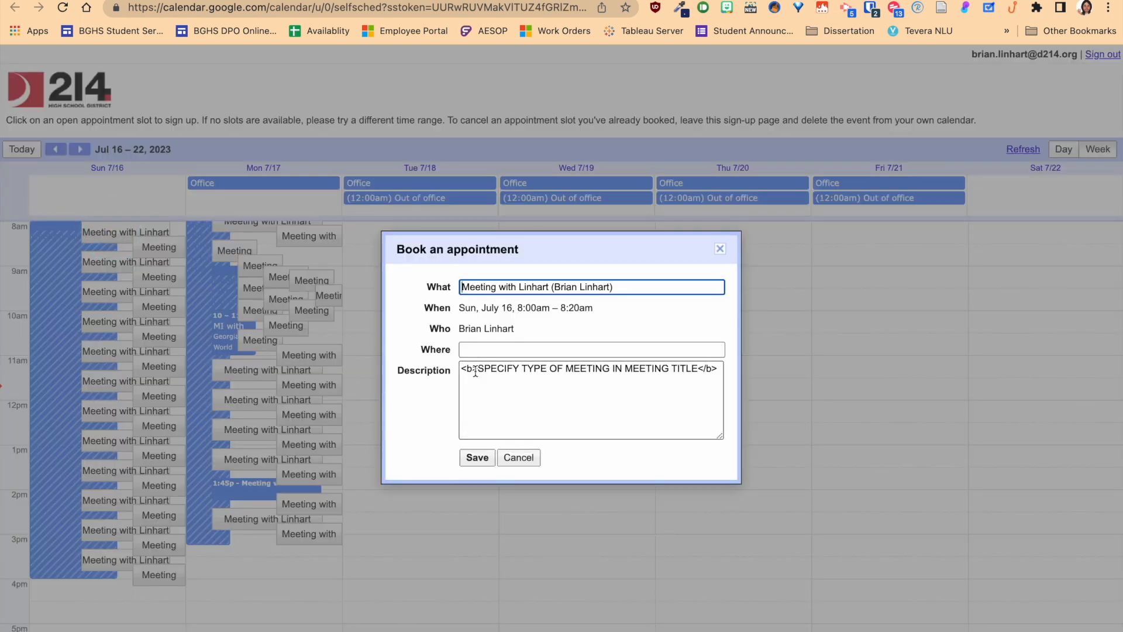
# - Remove the opening and closing bold tags around the reminder in the appointment's description
pyautogui.moveTo(477, 371); pyautogui.dragTo(461, 371)
pyautogui.press('BackSpace')
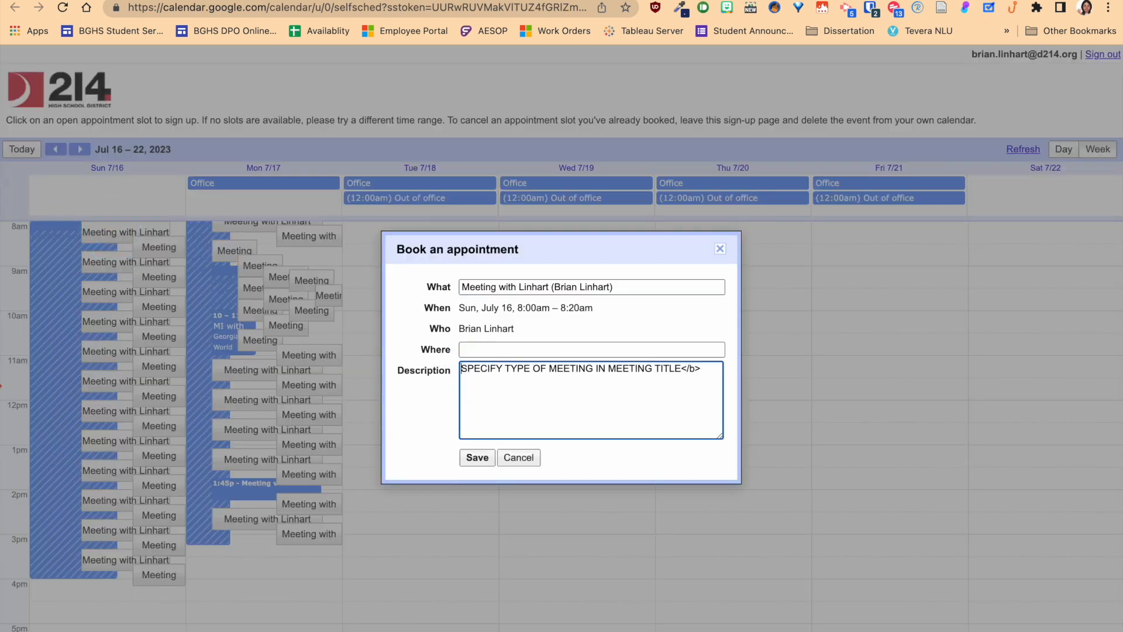
pyautogui.moveTo(700, 370); pyautogui.dragTo(682, 369)
pyautogui.press('BackSpace')
# - Replace the leading text of the 8:00am–8:20am appointment's title with "Student Meeting", save the booking, and close the confirmation
pyautogui.moveTo(549, 287); pyautogui.dragTo(408, 291)
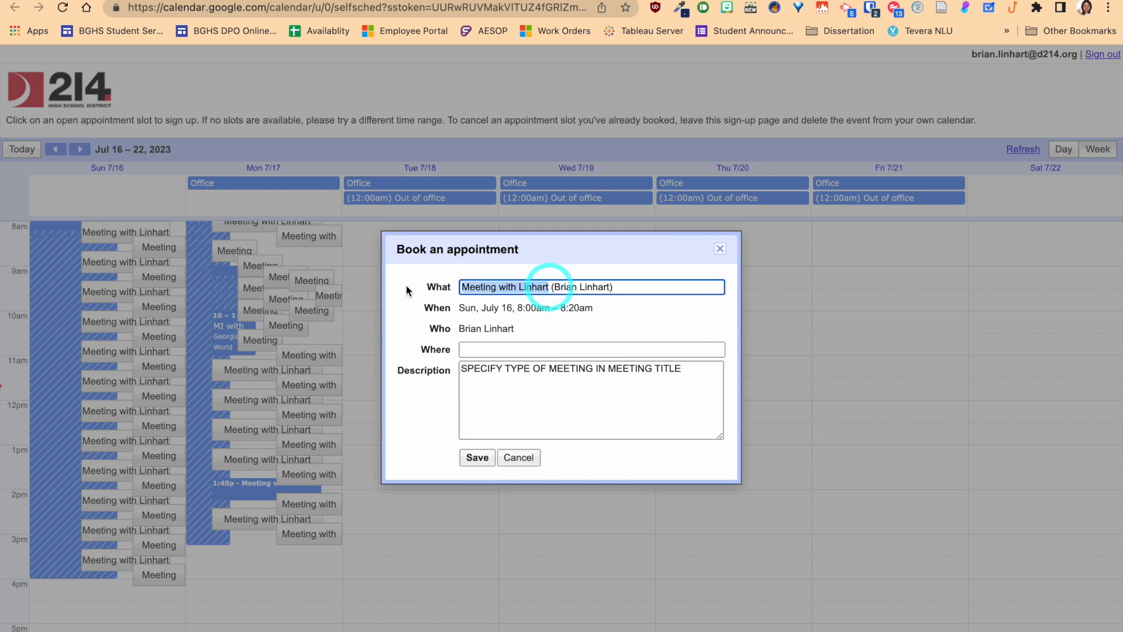
pyautogui.write('Student Meetin')
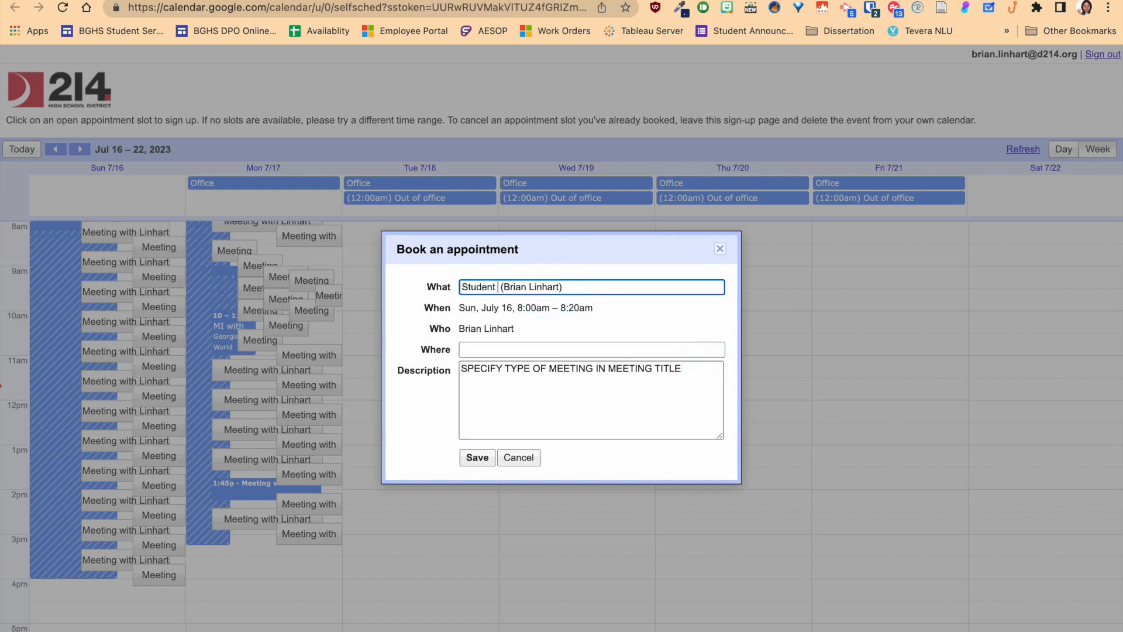
pyautogui.write('g')
pyautogui.click(482, 456)
pyautogui.click(533, 378)
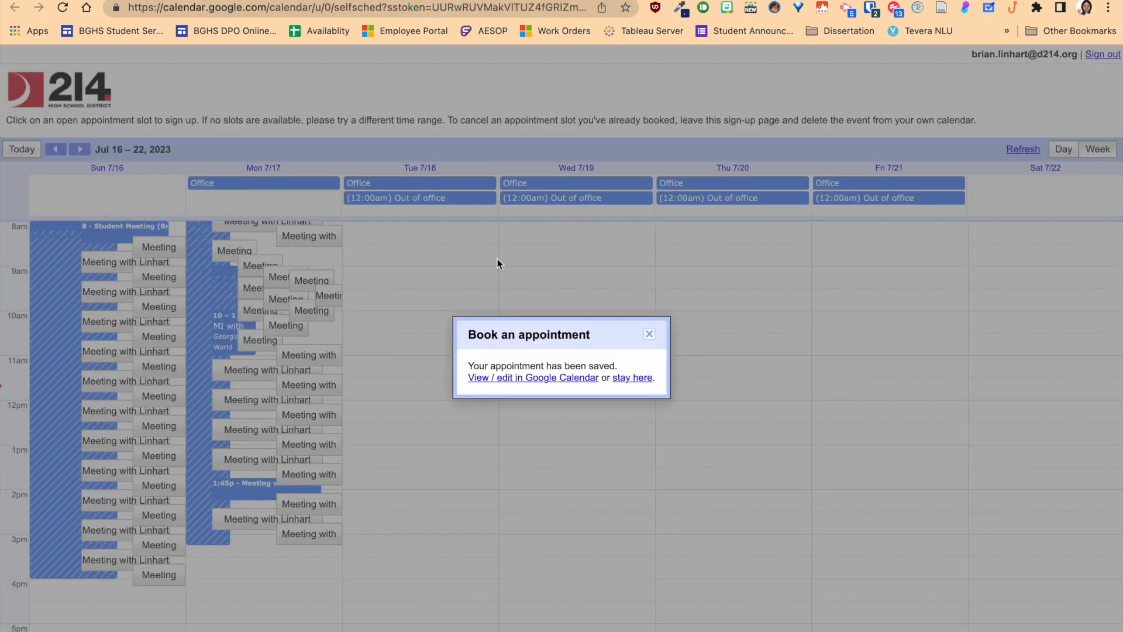
pyautogui.click(648, 334)
# - Check the booking form for Sunday's 8:40am–9:00am slot and leave it without booking
pyautogui.click(114, 264)
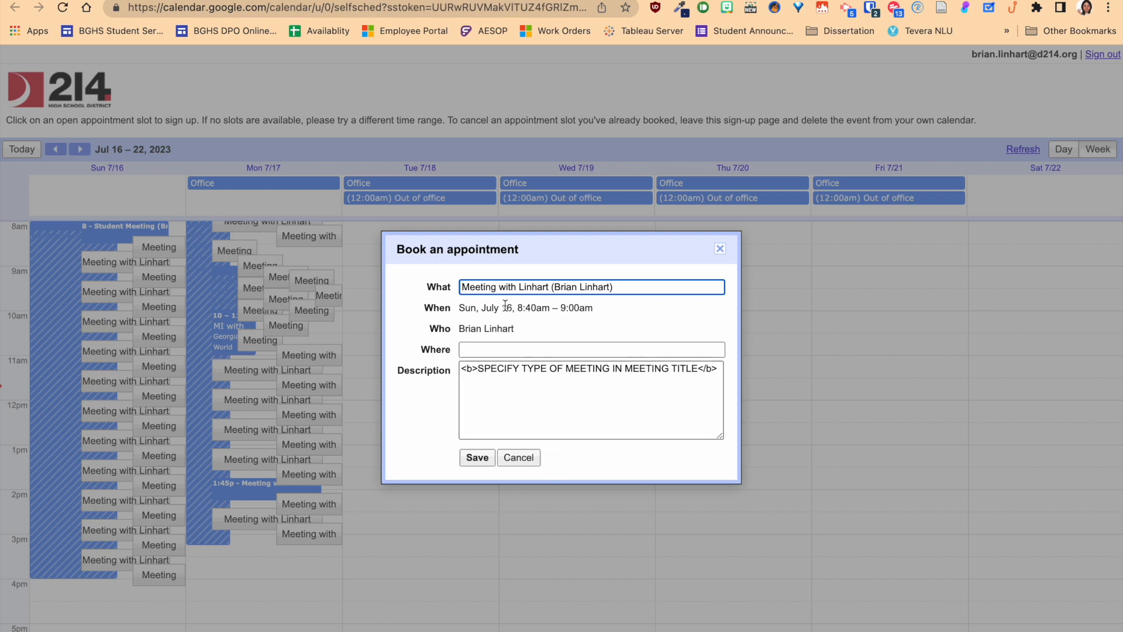
pyautogui.click(319, 0)
pyautogui.click(506, 458)
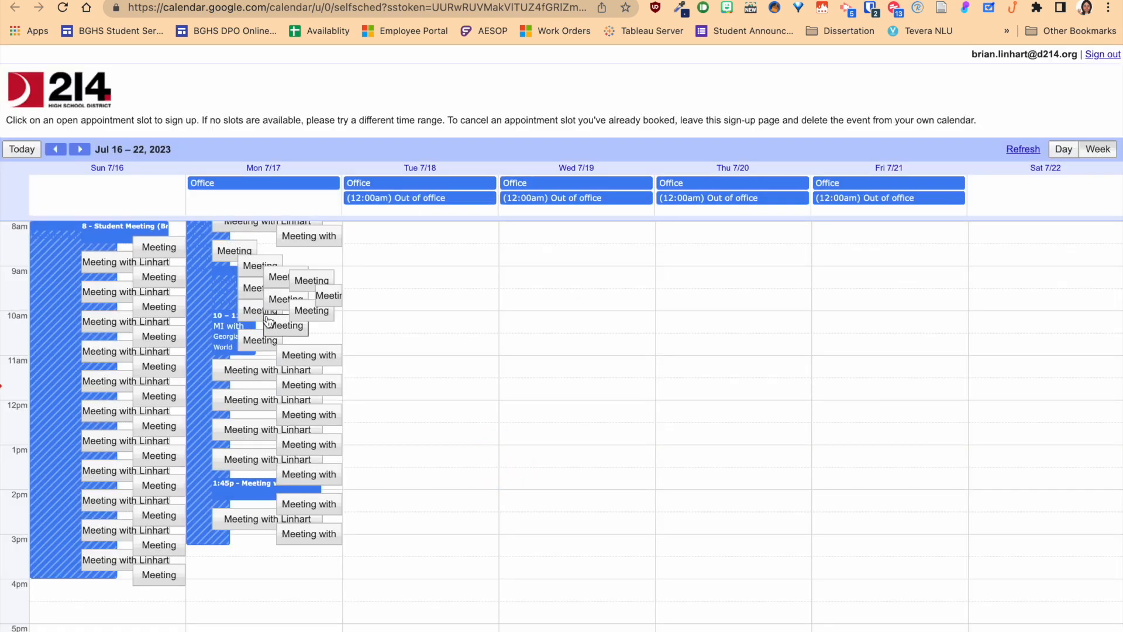
# - Open Monday, July 17's 10:05am–10:25am slot and replace its description with "I am going to interupt"
pyautogui.click(286, 324)
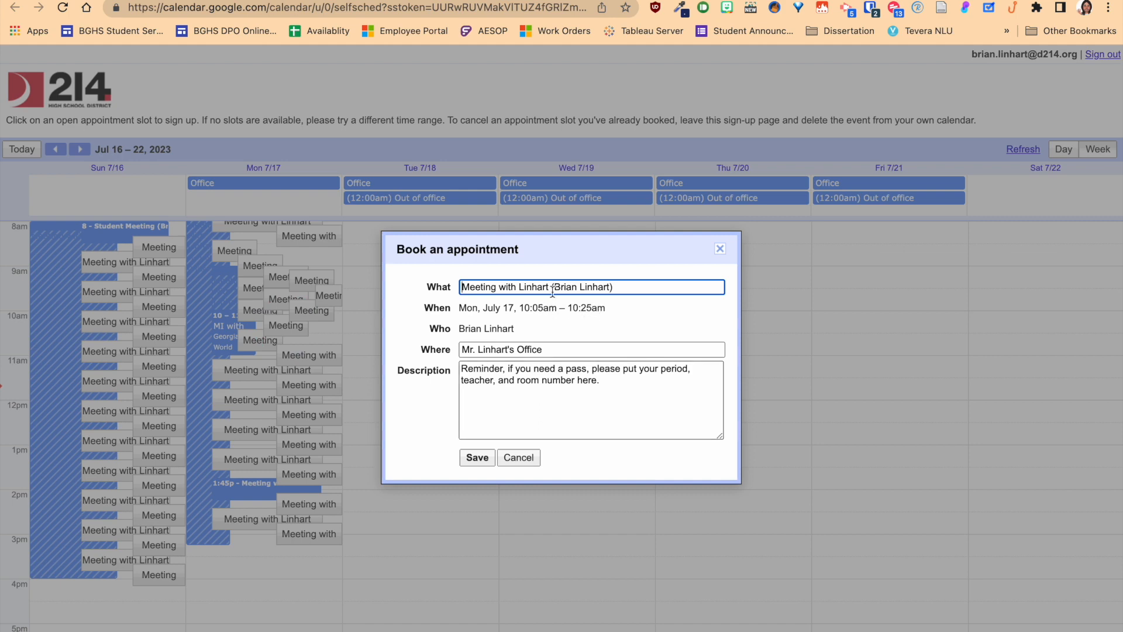
pyautogui.moveTo(552, 287); pyautogui.dragTo(420, 286)
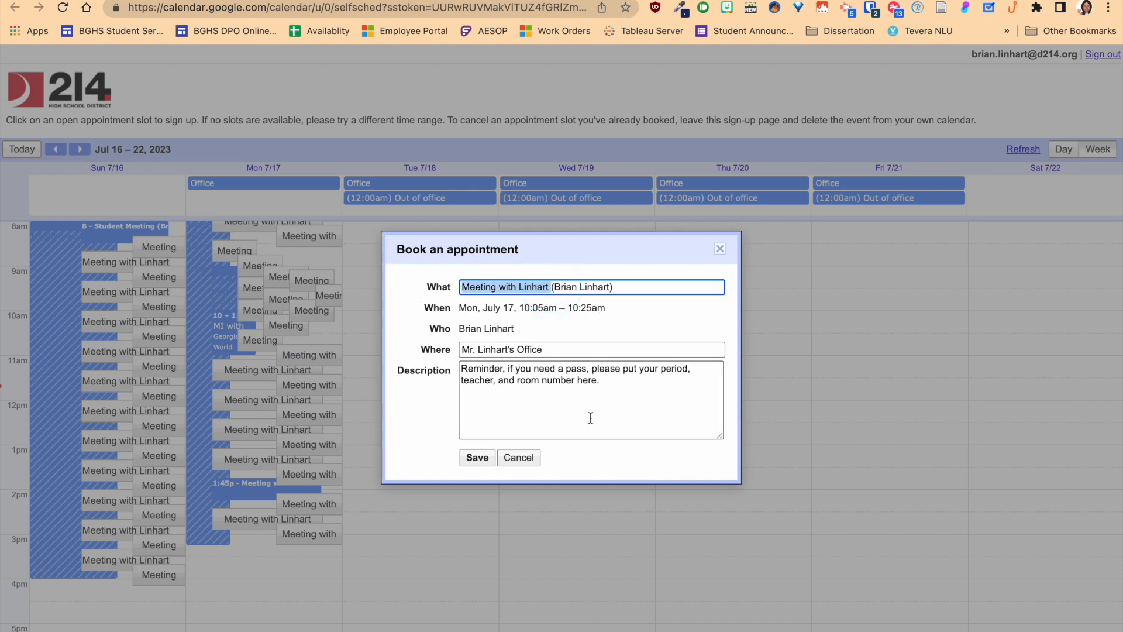
pyautogui.moveTo(620, 381); pyautogui.dragTo(410, 370)
pyautogui.write('I am going to interu')
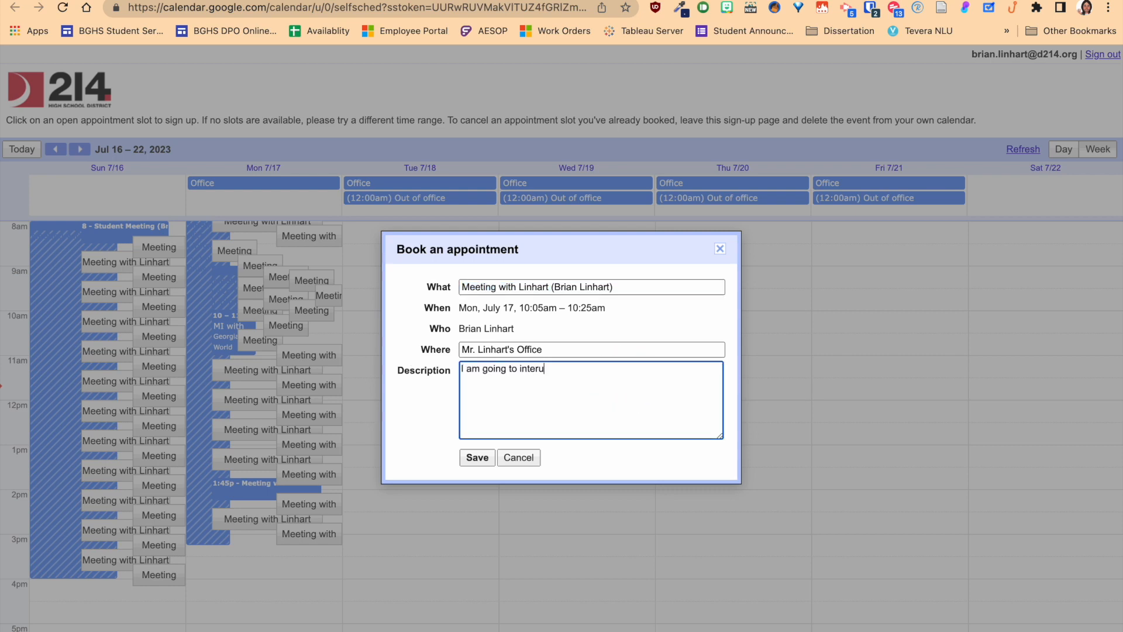
pyautogui.write(' you')
pyautogui.press('BackSpace')
pyautogui.press('BackSpace')
pyautogui.press('BackSpace')
pyautogui.press('BackSpace')
pyautogui.press('BackSpace')
pyautogui.press('BackSpace')
pyautogui.write('pt')
# - Correct the misspelled word to "interrupt", complete the description with "your ASCA presentation", and save the booking
pyautogui.click(530, 368)
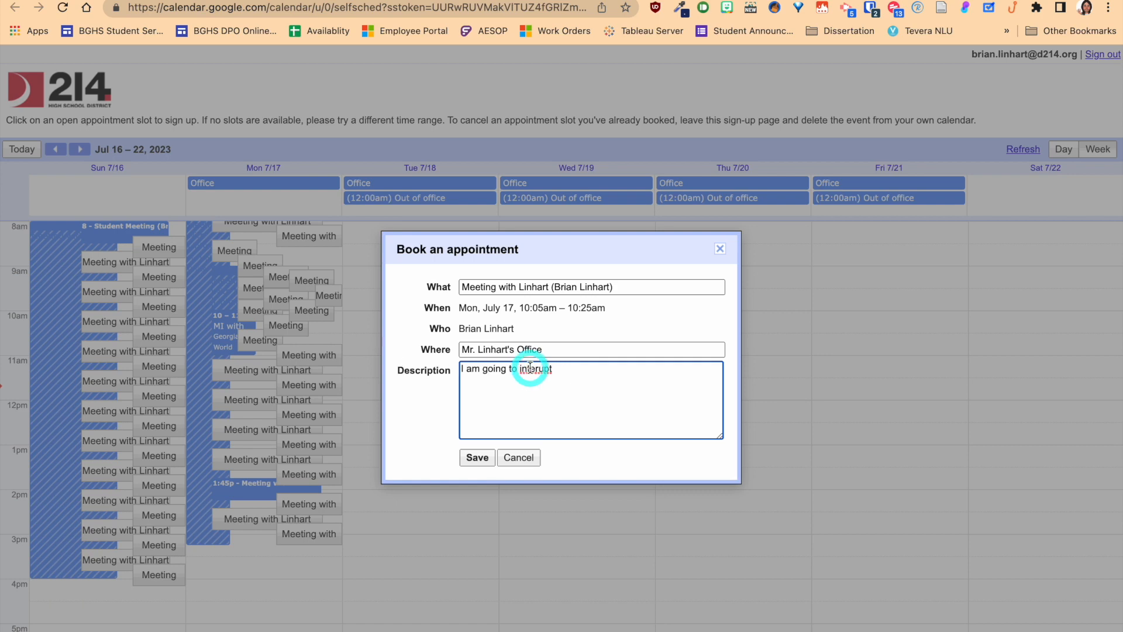
pyautogui.rightClick(530, 367)
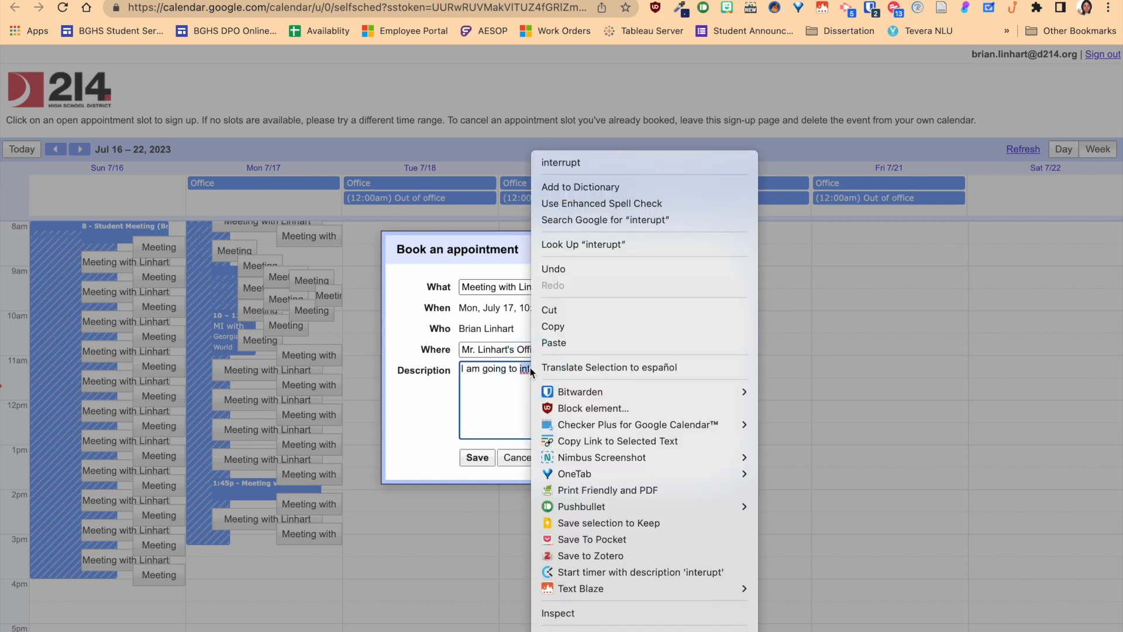
pyautogui.click(580, 163)
pyautogui.write('your ')
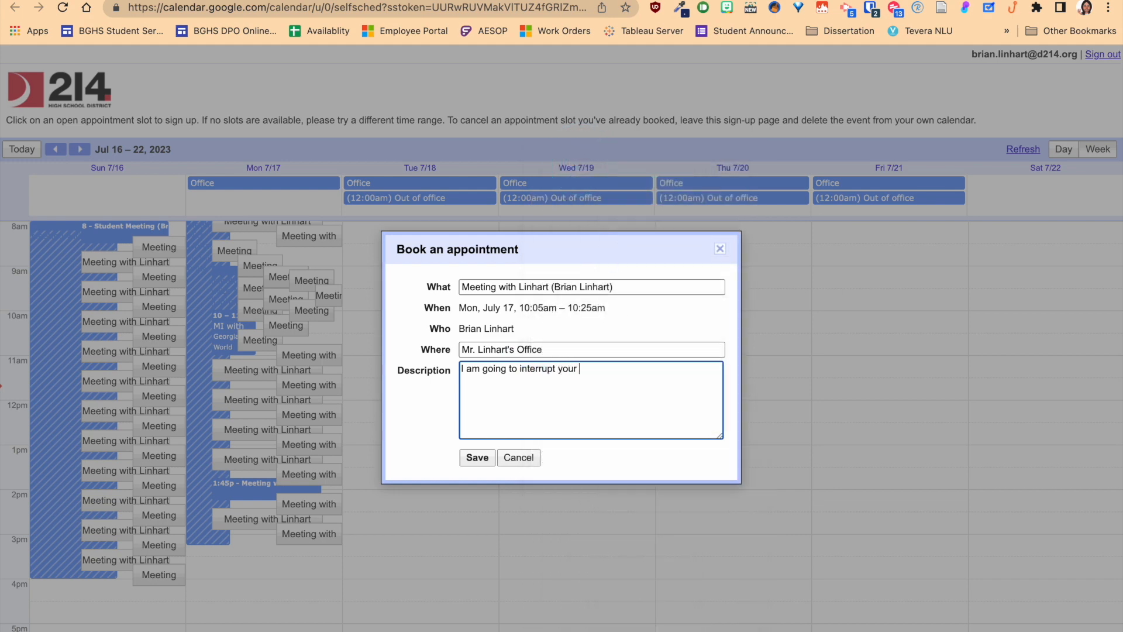
pyautogui.write('ASCA presentation')
pyautogui.click(474, 457)
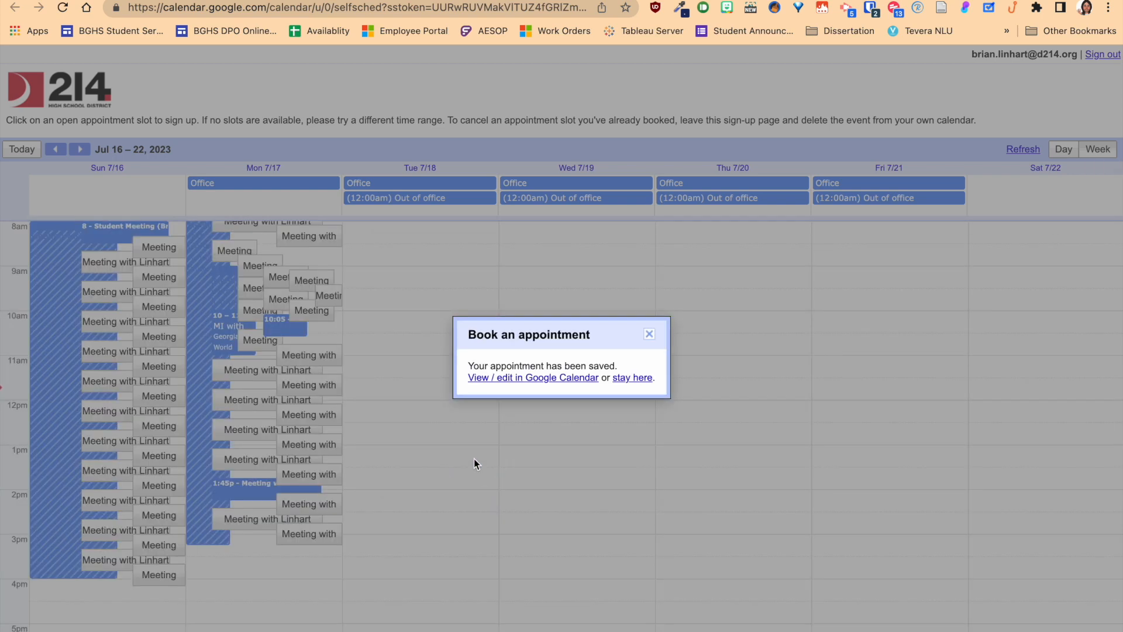
# - Switch to the Google Calendar week view and delete the 10:05–10:25am meeting on Monday, July 17
pyautogui.click(288, 0)
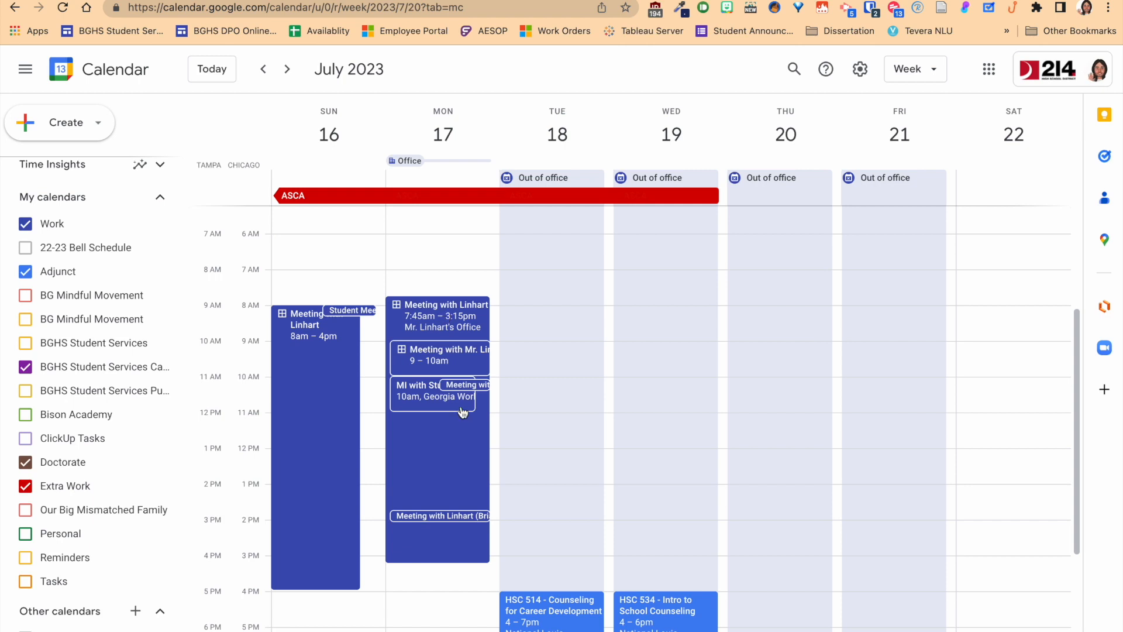
pyautogui.click(463, 385)
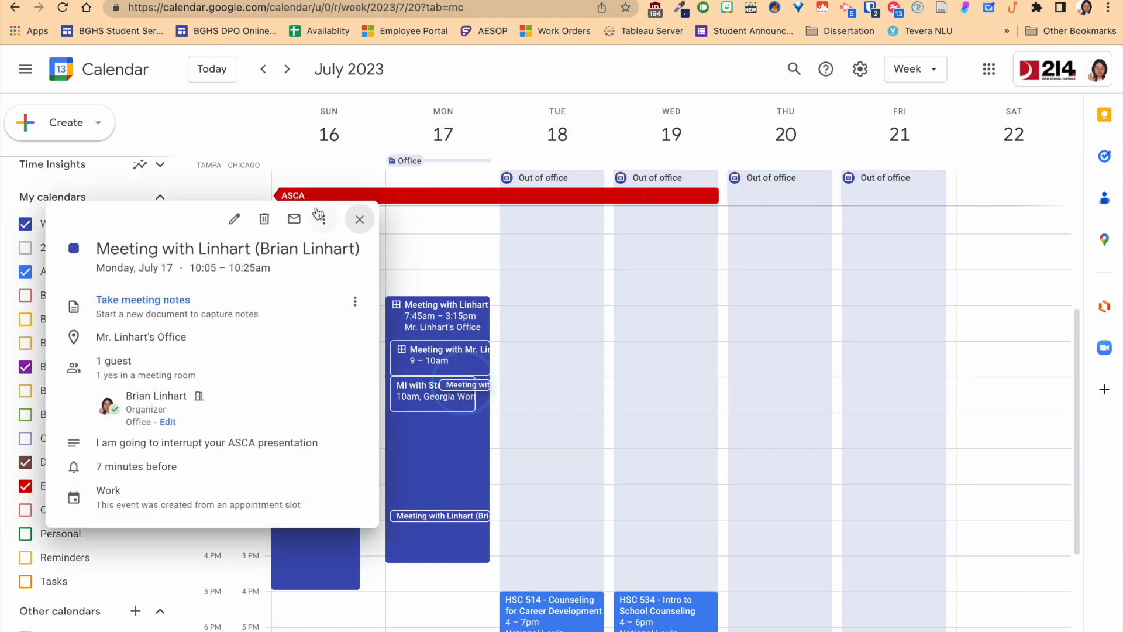
pyautogui.click(263, 220)
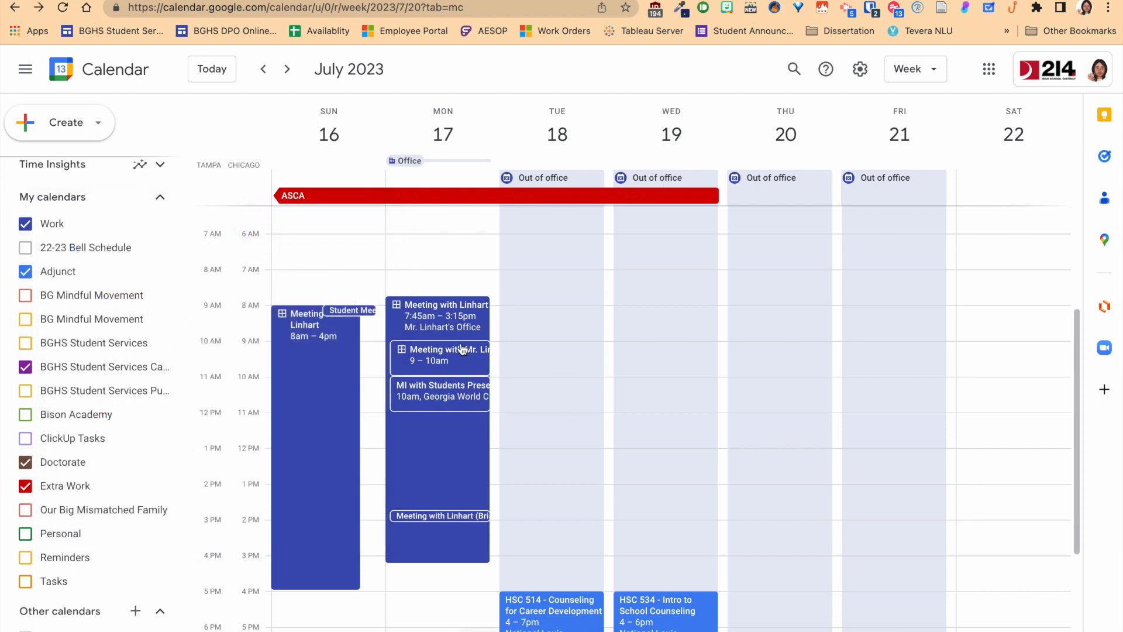
# - Move Monday's office appointment slots block to start at 11am and shorten it to end at 1:45pm
pyautogui.moveTo(435, 308); pyautogui.dragTo(447, 433)
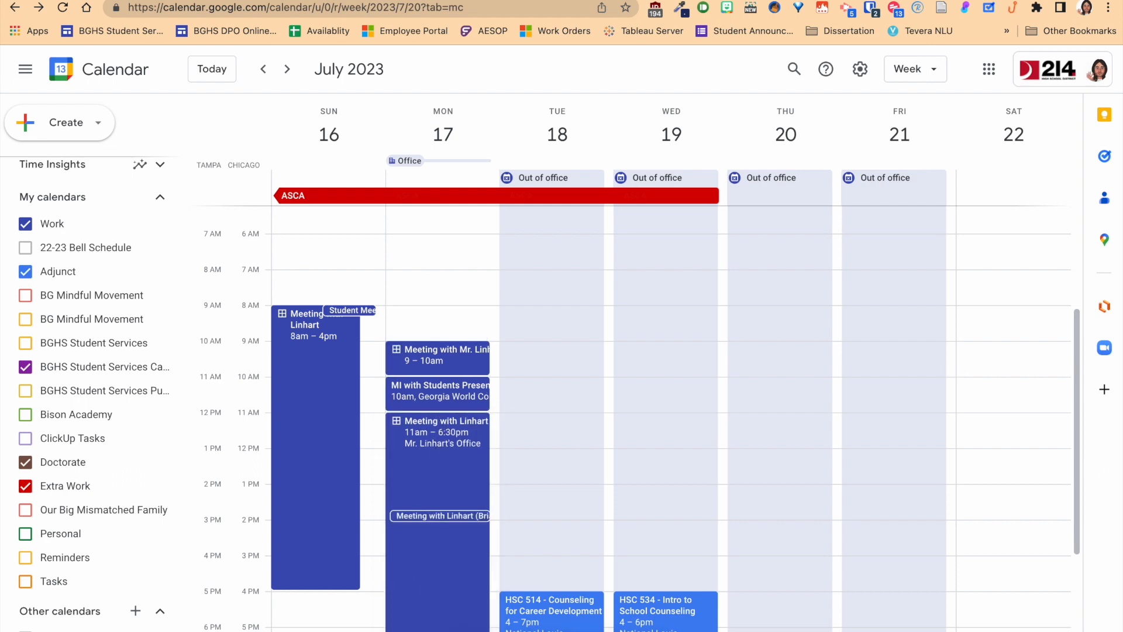
pyautogui.scroll(-3, 417, 625)
pyautogui.moveTo(414, 590); pyautogui.dragTo(415, 423)
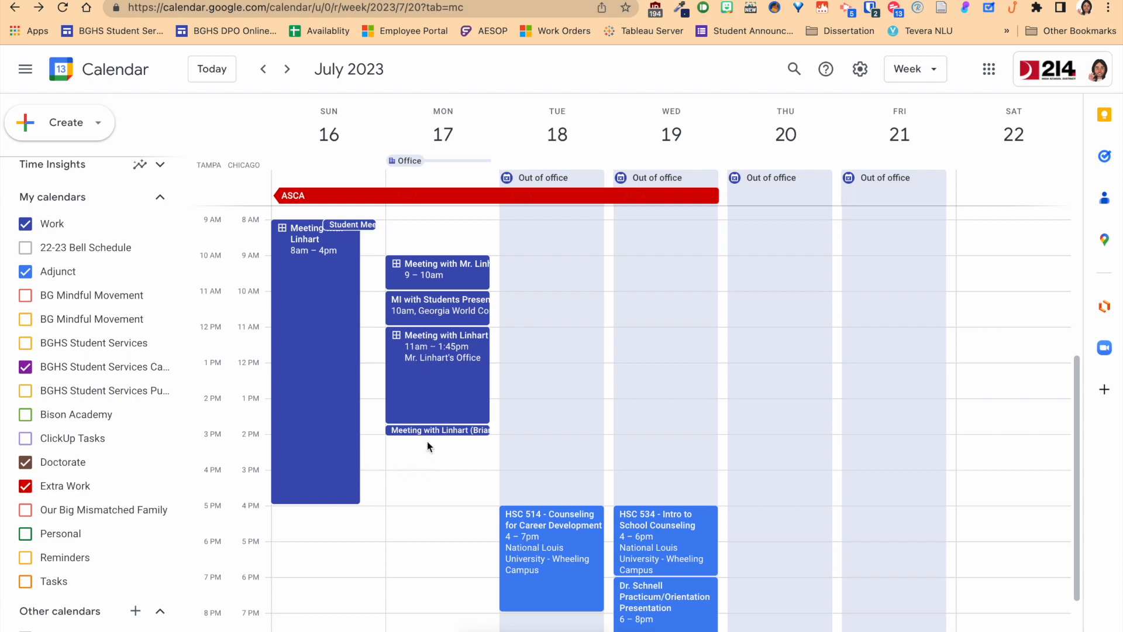
# - Create 20-minute appointment slots on Monday, July 17, 2:00pm–4:00pm, titled "Meeting with Mr." plus the staff member's surname, and save
pyautogui.moveTo(427, 440); pyautogui.dragTo(429, 501)
pyautogui.click(962, 258)
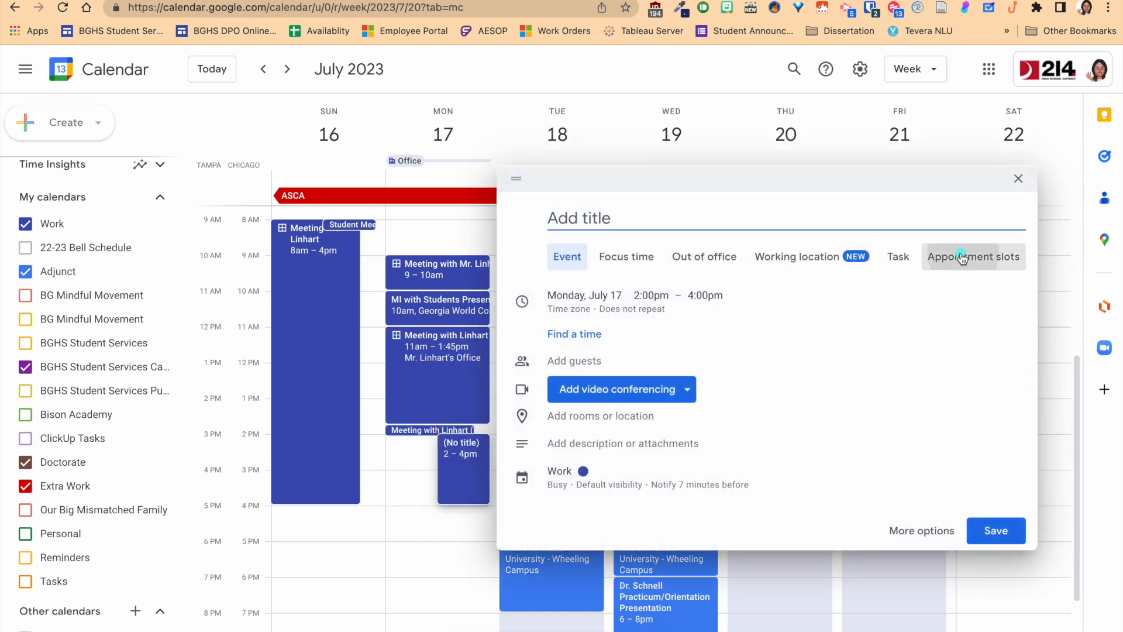
pyautogui.click(648, 221)
pyautogui.write('Meeting with Mr. Linhart')
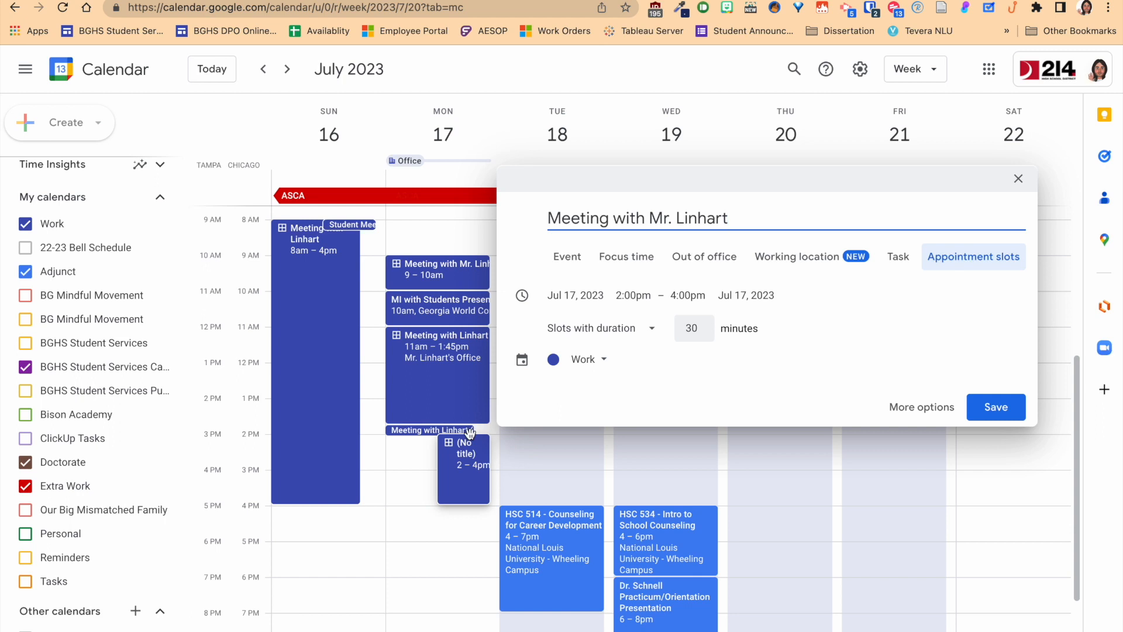
pyautogui.doubleClick(691, 328)
pyautogui.write('20')
pyautogui.click(1013, 409)
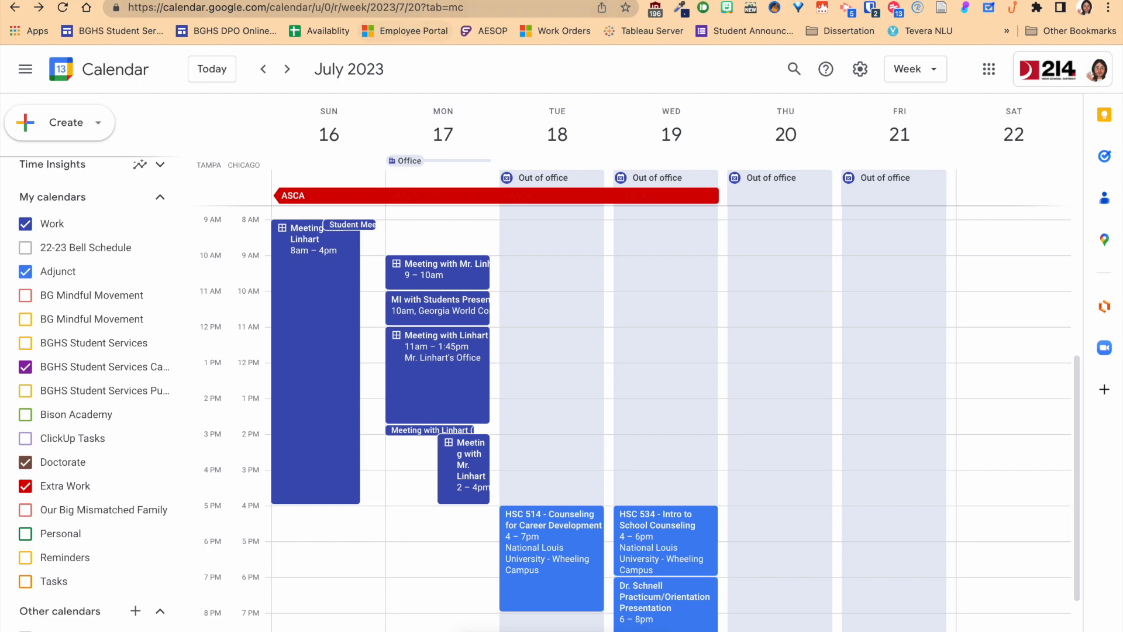
# - Reload the booking page, examine the open slots for July 16–22, and return to the calendar
pyautogui.click(374, 1)
pyautogui.click(63, 9)
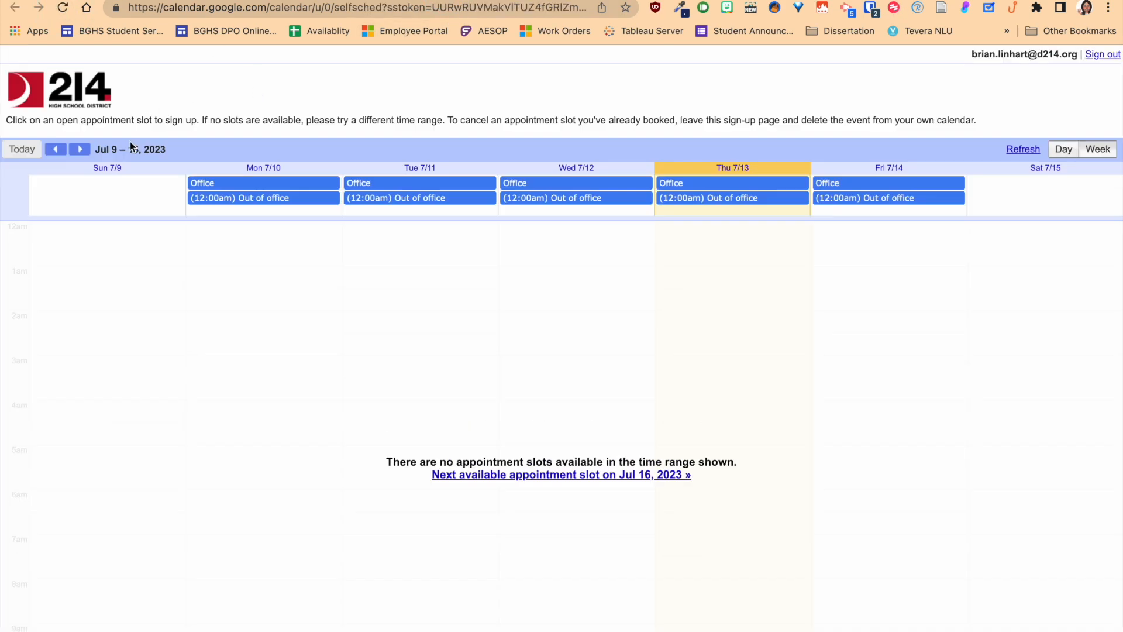
pyautogui.click(80, 149)
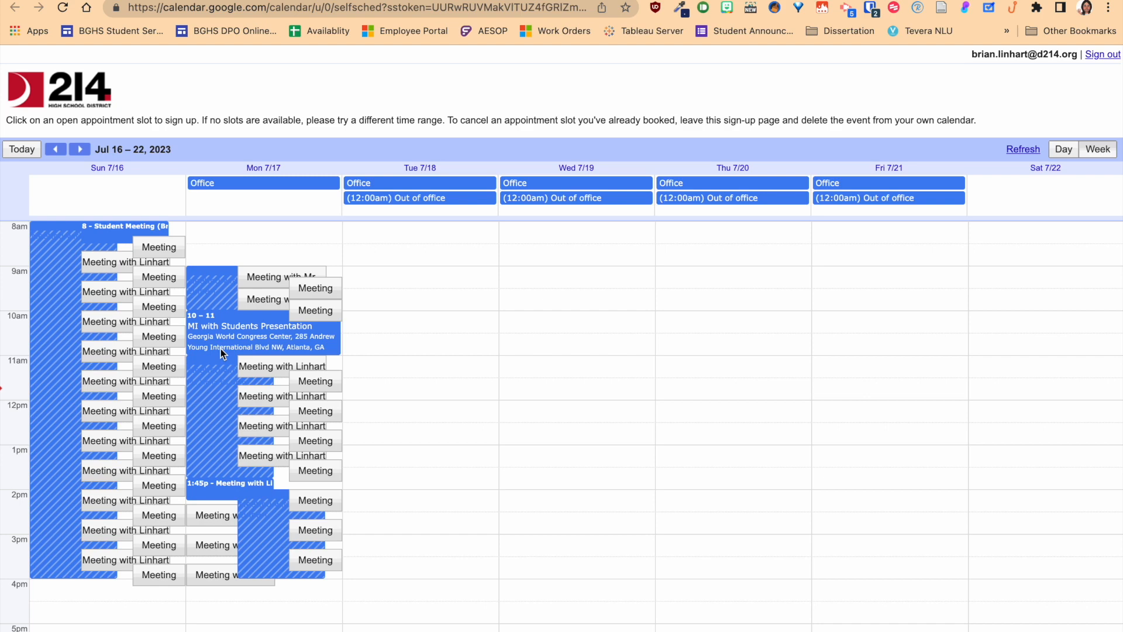
pyautogui.click(305, 0)
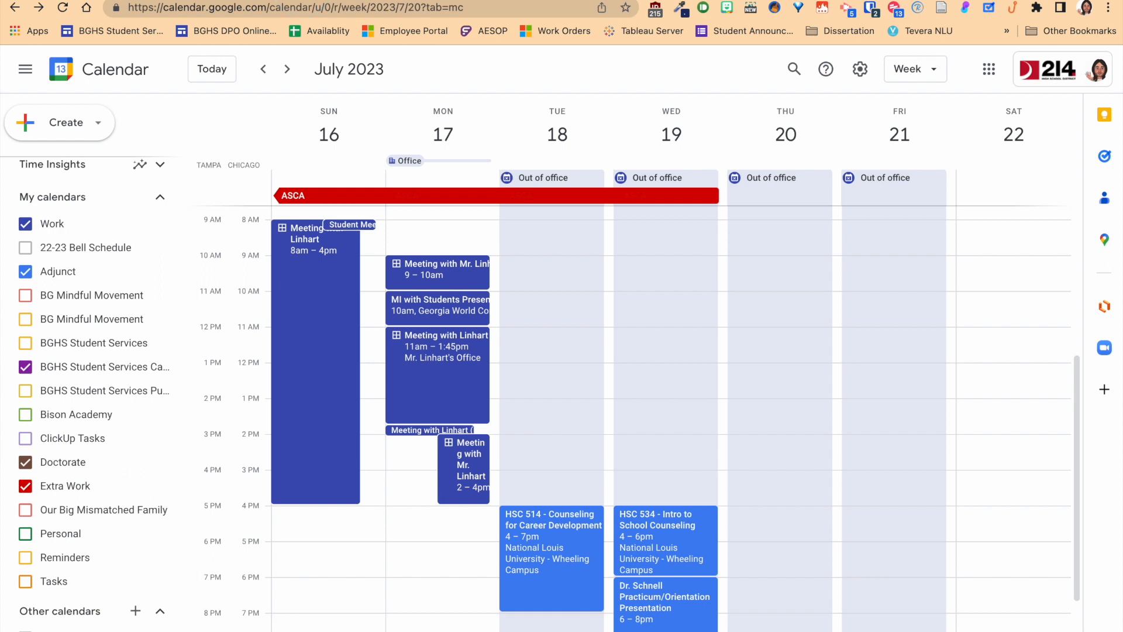